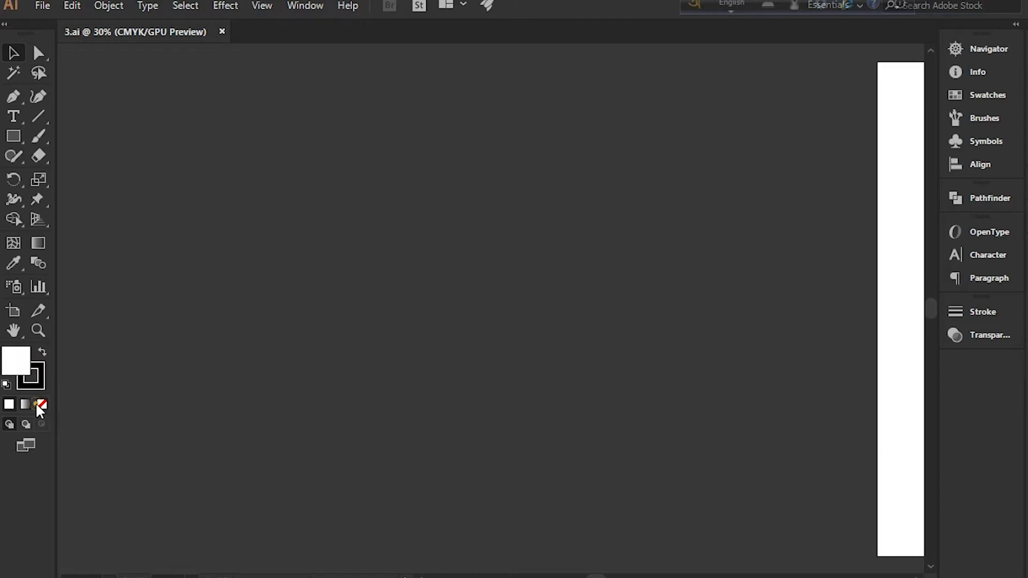
# Step: Remove the fill and set a black stroke with a weight of 2 pt
pyautogui.click(40, 386)
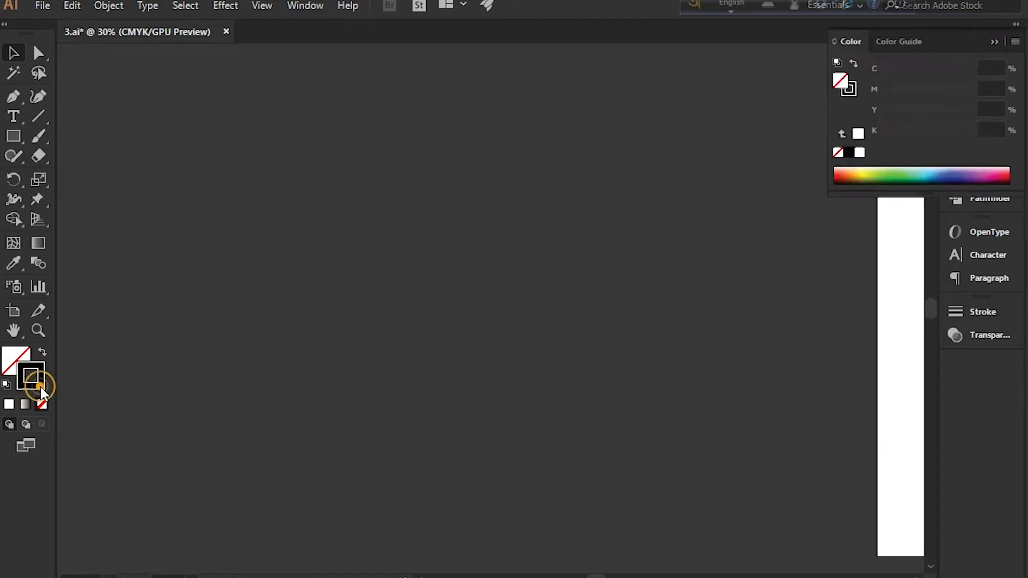
pyautogui.click(1010, 314)
pyautogui.click(809, 325)
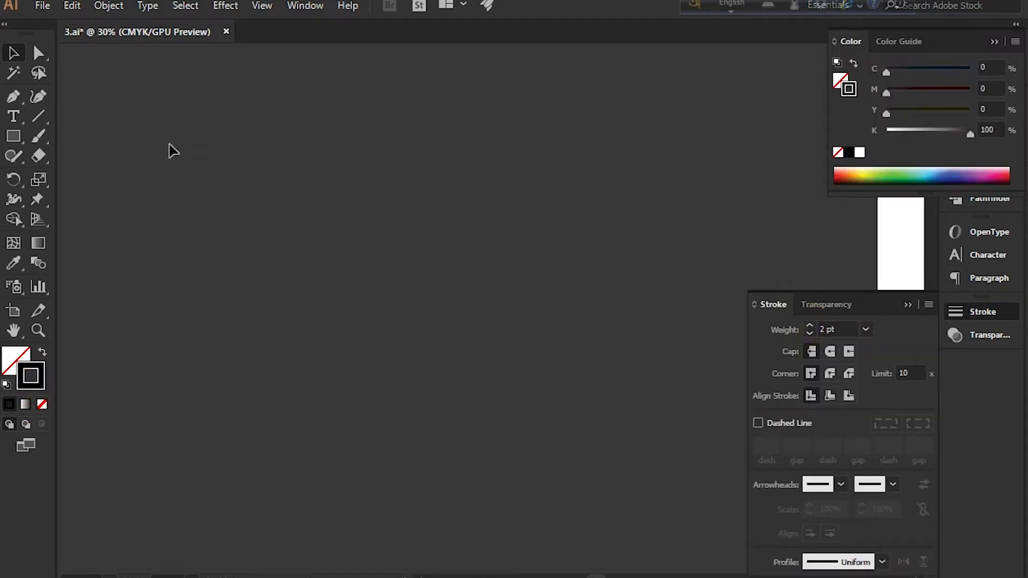
# Step: Create a 5 in by 5 in square on the empty canvas beside the artboard
pyautogui.click(13, 136)
pyautogui.click(291, 223)
pyautogui.write('5')
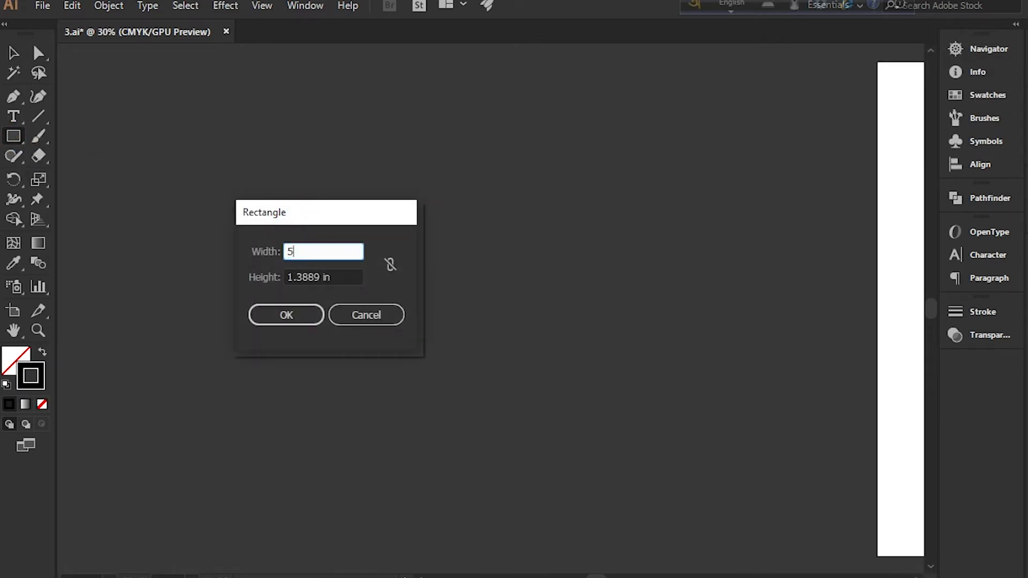
pyautogui.click(336, 272)
pyautogui.write('5')
pyautogui.press('Return')
pyautogui.press('v')
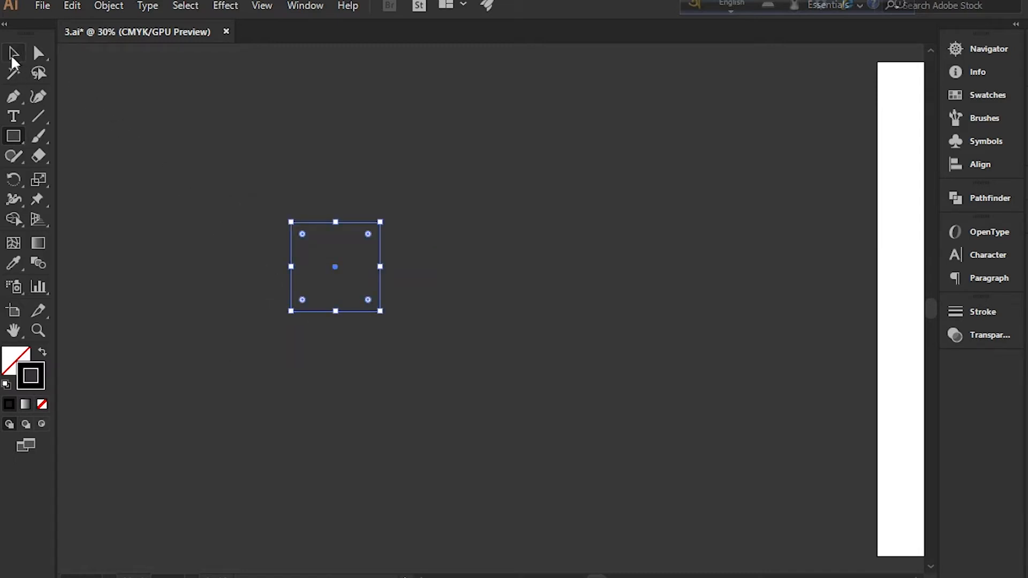
pyautogui.click(402, 259)
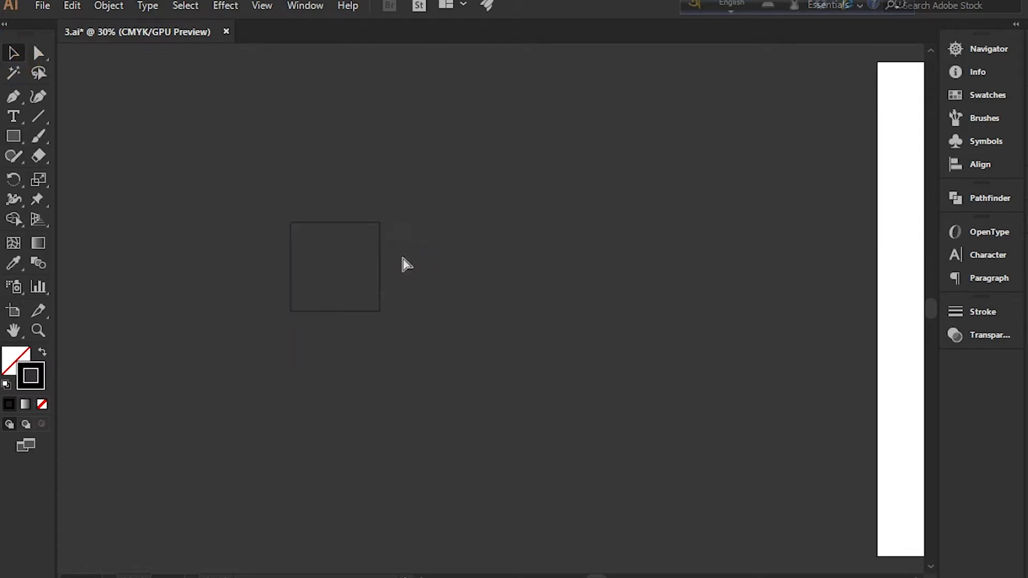
# Step: Copy the square edge to edge to its right and repeat the copy twice, making a row of four squares
pyautogui.hotkey('ctrl', '+')
pyautogui.hotkey('ctrl', '+')
pyautogui.moveTo(305, 250); pyautogui.dragTo(495, 306)
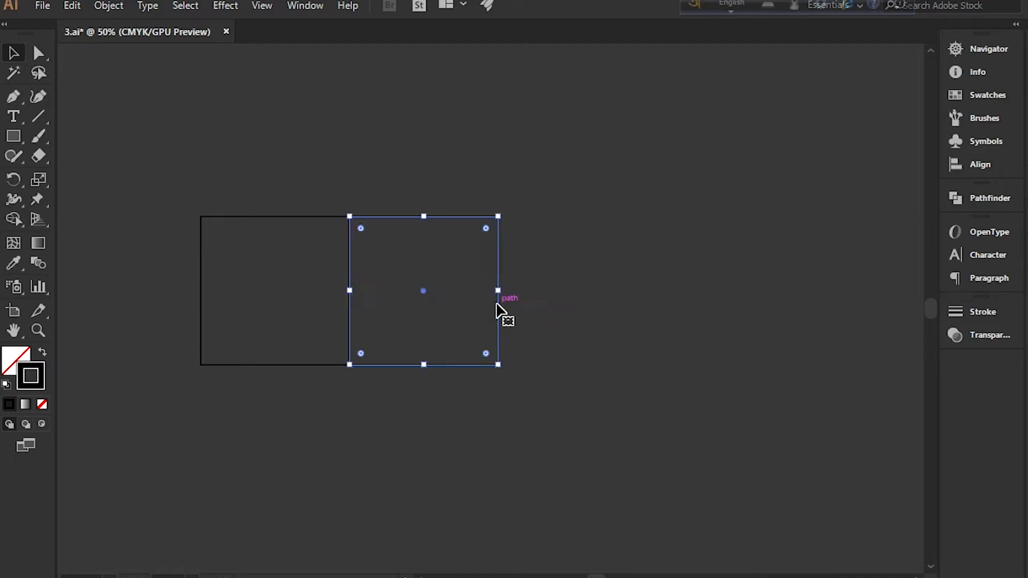
pyautogui.hotkey('ctrl', 'd')
pyautogui.hotkey('ctrl', 'd')
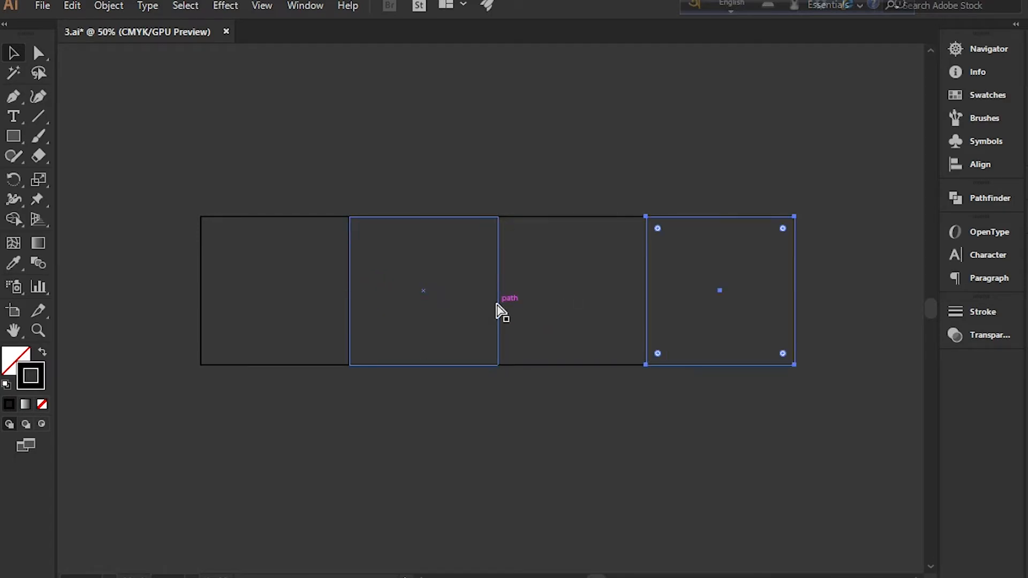
pyautogui.click(303, 162)
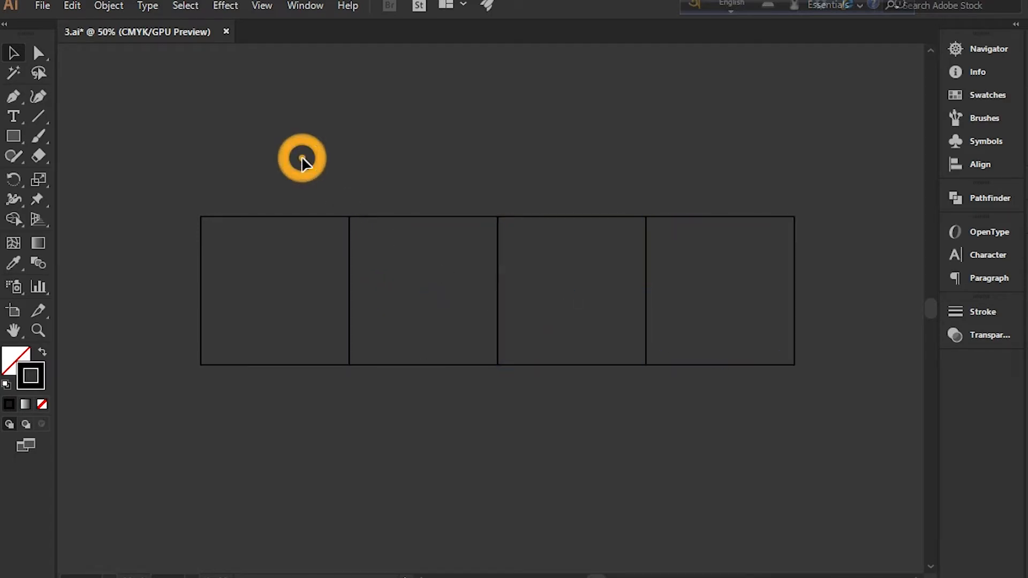
# Step: Duplicate the fourth square of the row directly above itself with the edges touching
pyautogui.scroll(1, 615, 185)
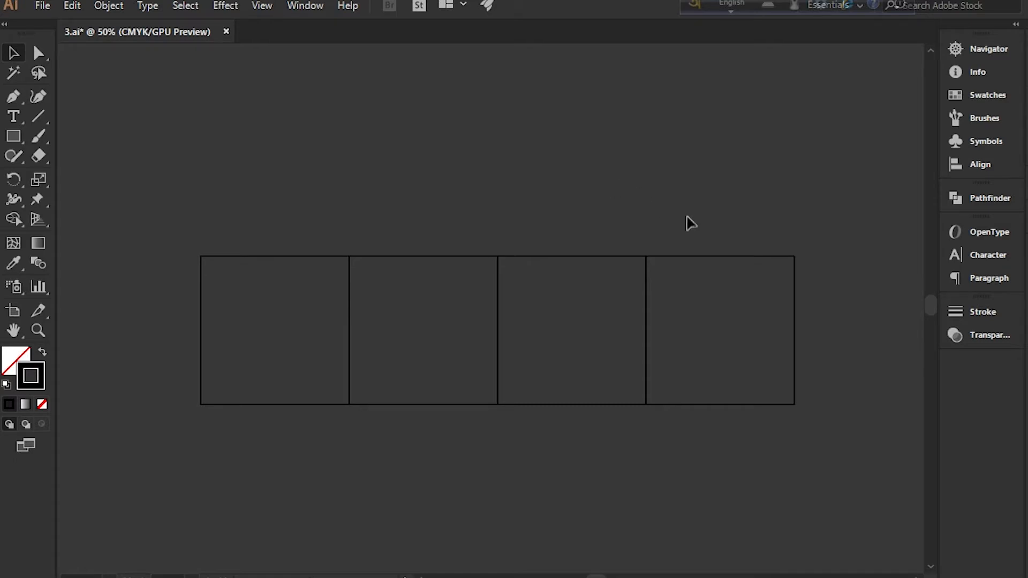
pyautogui.click(740, 257)
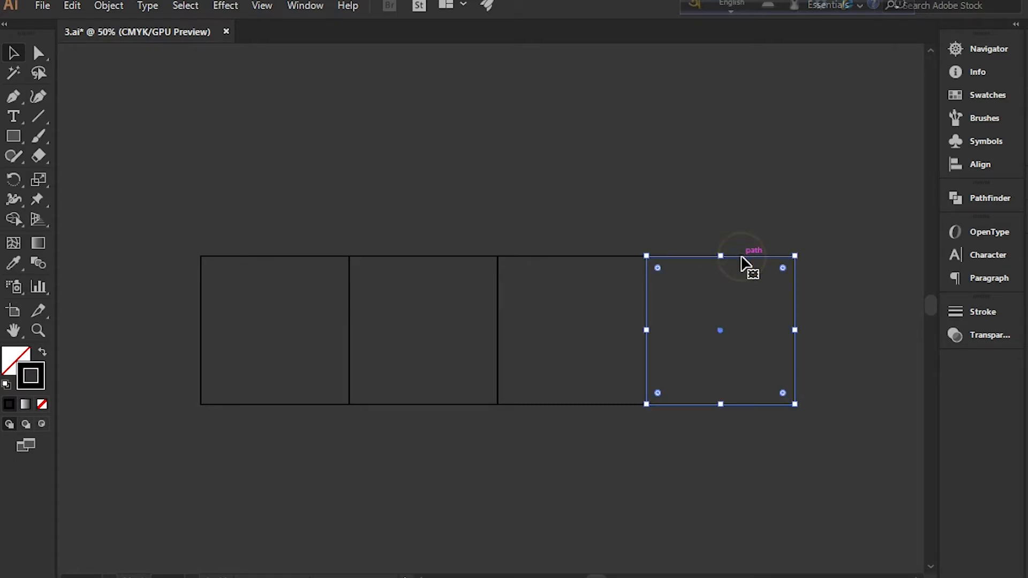
pyautogui.moveTo(744, 261); pyautogui.dragTo(746, 115)
pyautogui.click(572, 127)
# Step: Duplicate the upper square once more, stacking the copy flush on top of it
pyautogui.scroll(2, 576, 132)
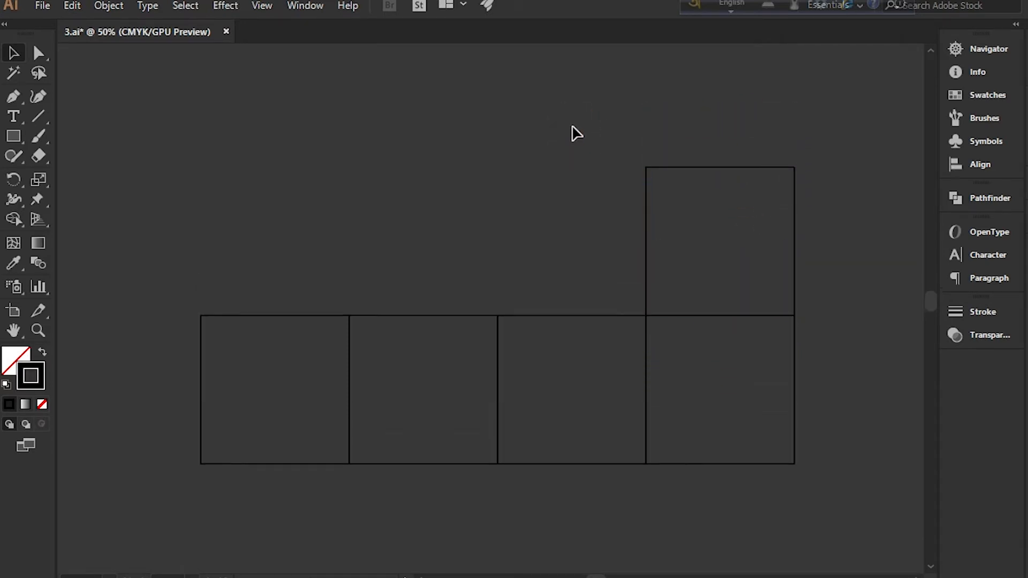
pyautogui.click(700, 167)
pyautogui.scroll(1, 700, 168)
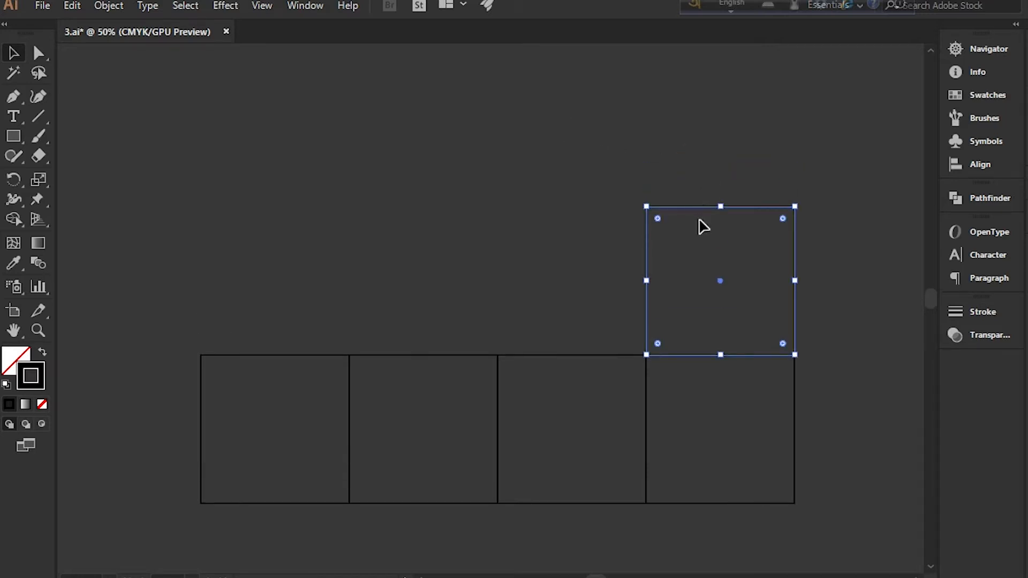
pyautogui.moveTo(699, 210); pyautogui.dragTo(698, 62)
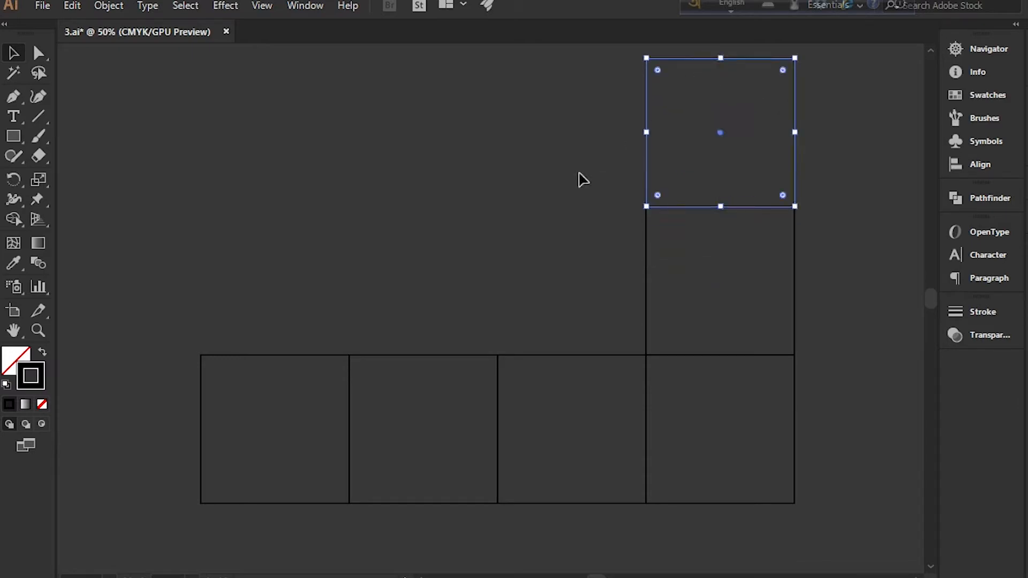
pyautogui.click(578, 173)
# Step: Set the topmost square's reference point to bottom centre and its height to 0.5 in
pyautogui.click(651, 132)
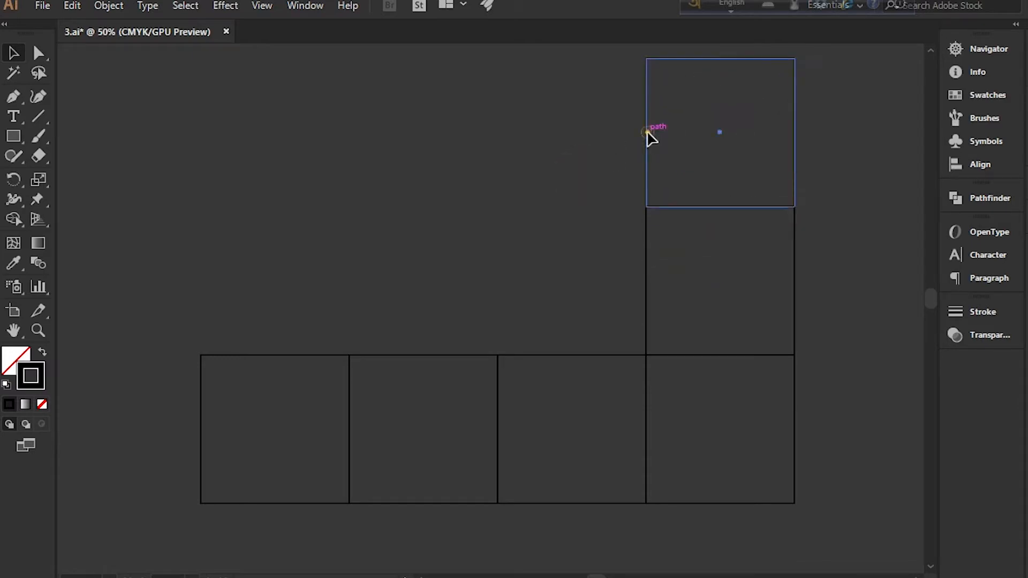
pyautogui.hotkey('shift', 'F8')
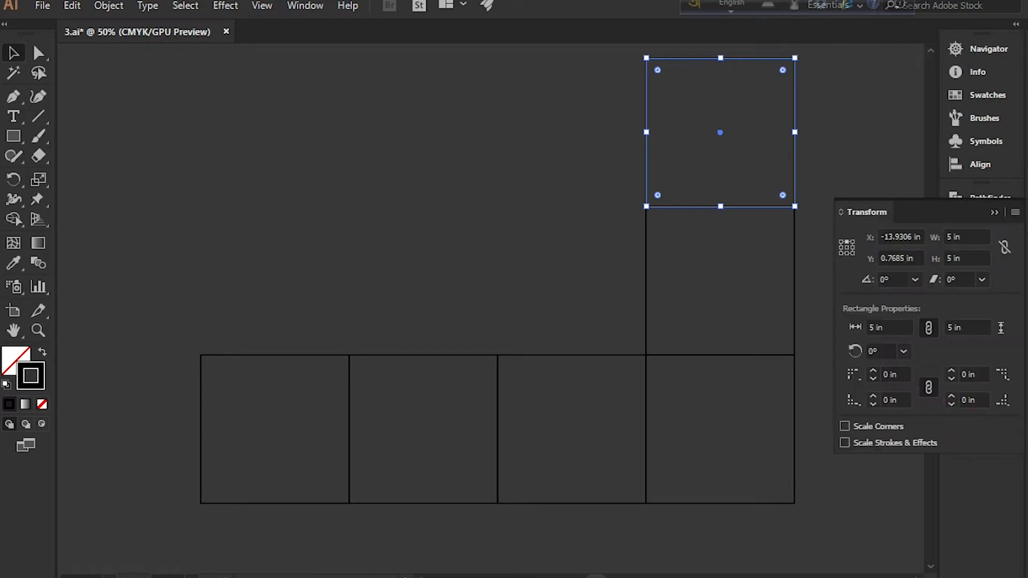
pyautogui.click(847, 253)
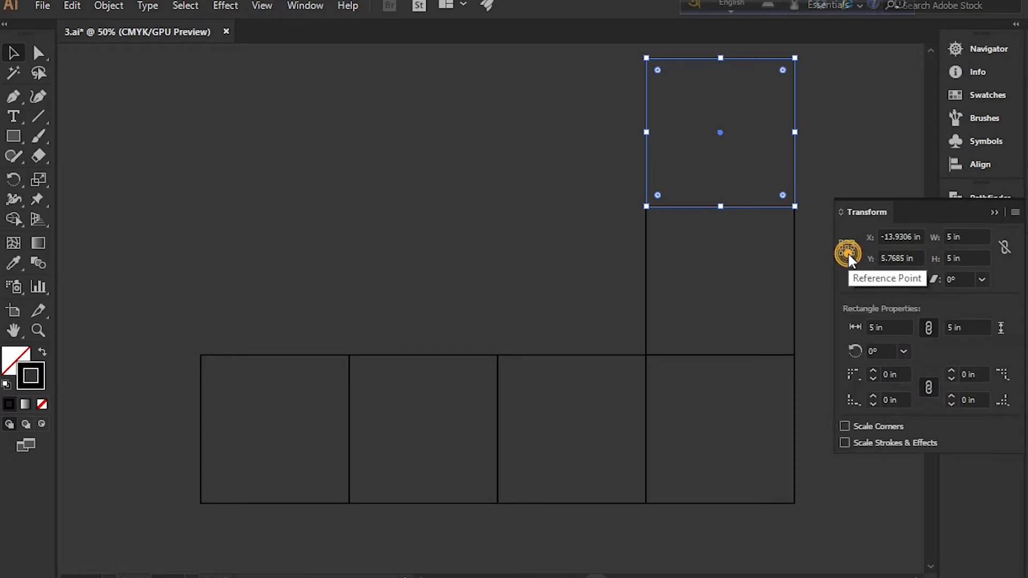
pyautogui.click(967, 261)
pyautogui.write('.5')
pyautogui.press('Return')
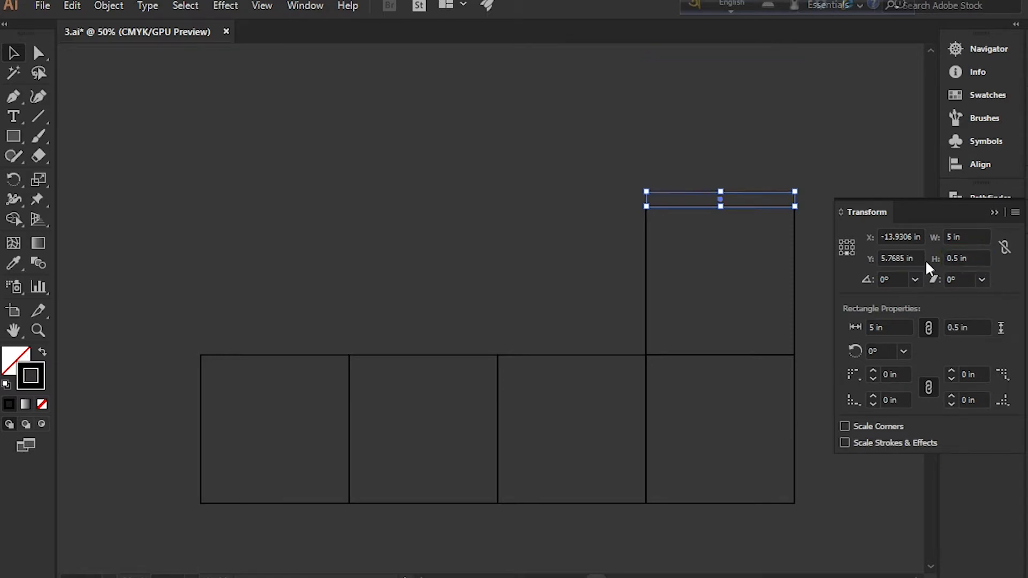
pyautogui.click(752, 150)
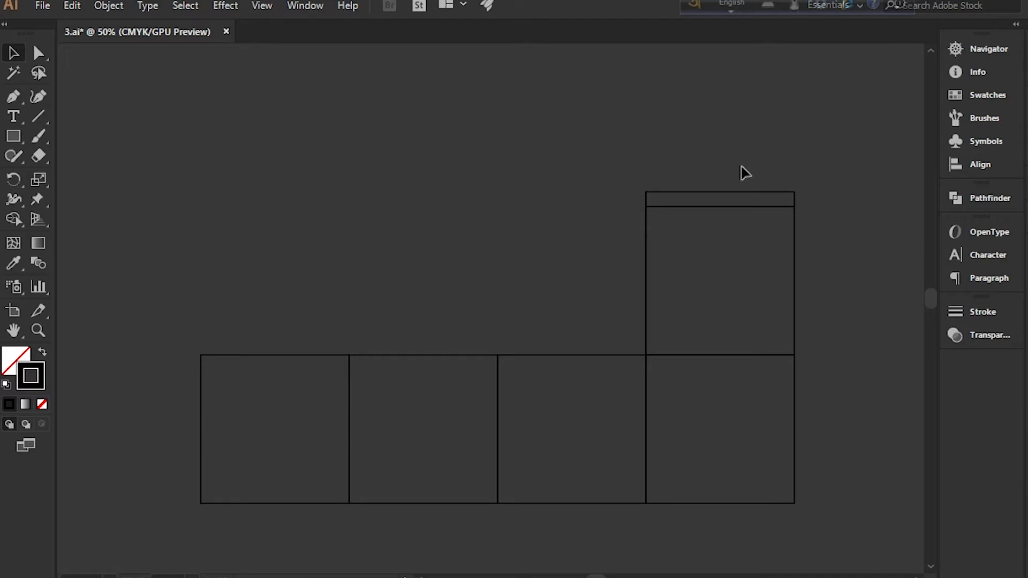
# Step: Set the height of the thin top strip to 0.75 in
pyautogui.click(736, 198)
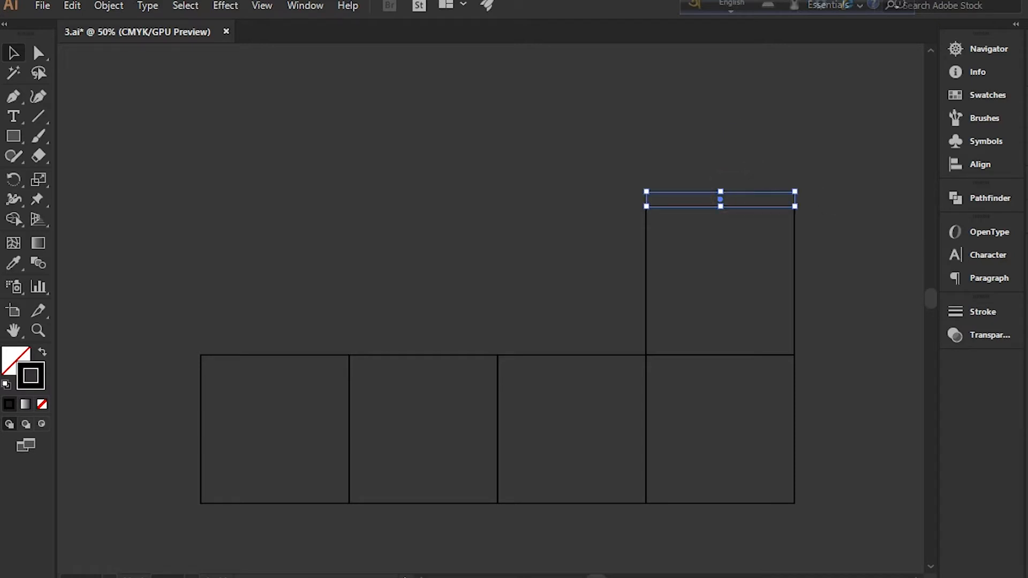
pyautogui.hotkey('shift', 'F8')
pyautogui.click(967, 258)
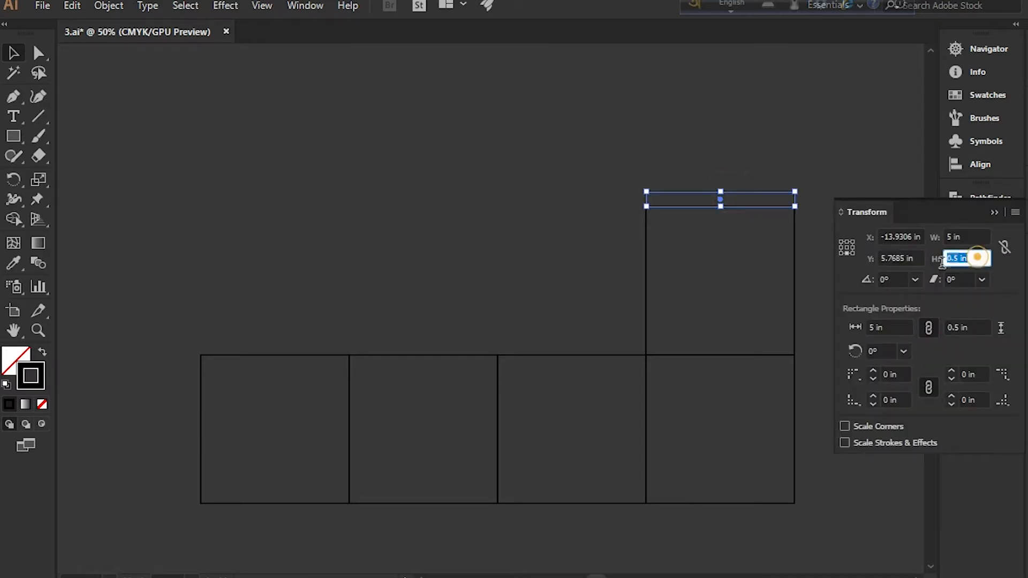
pyautogui.write('.75')
pyautogui.press('Return')
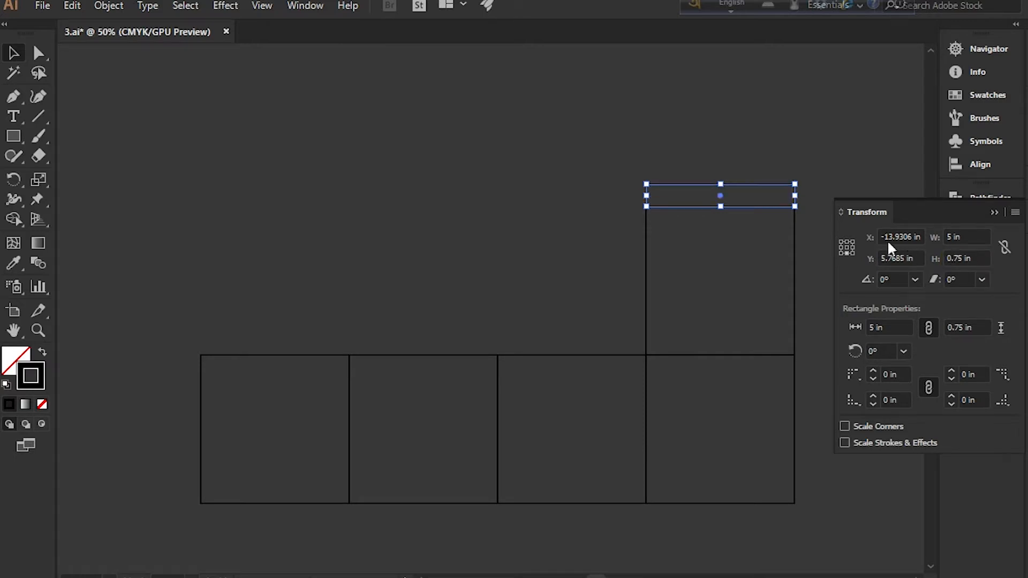
pyautogui.click(749, 140)
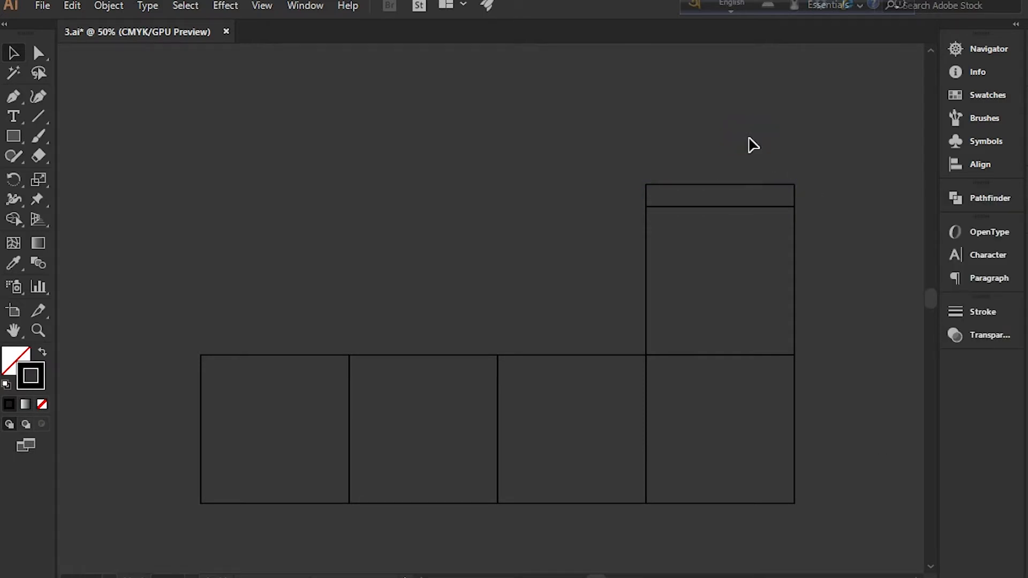
# Step: Duplicate the third square of the row directly above itself with the edges touching
pyautogui.scroll(-2, 749, 140)
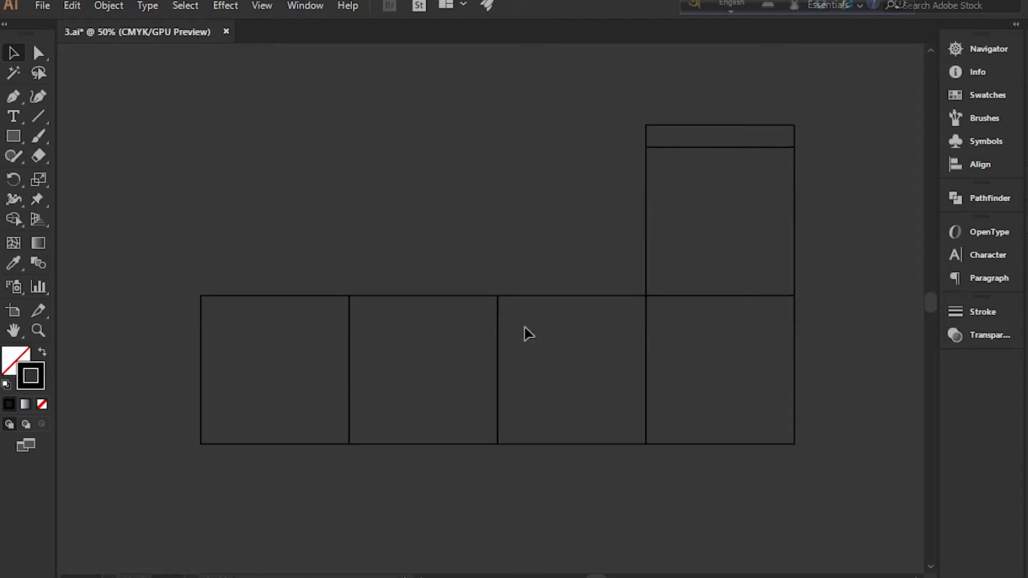
pyautogui.click(542, 302)
pyautogui.moveTo(541, 301); pyautogui.dragTo(545, 153)
pyautogui.click(425, 147)
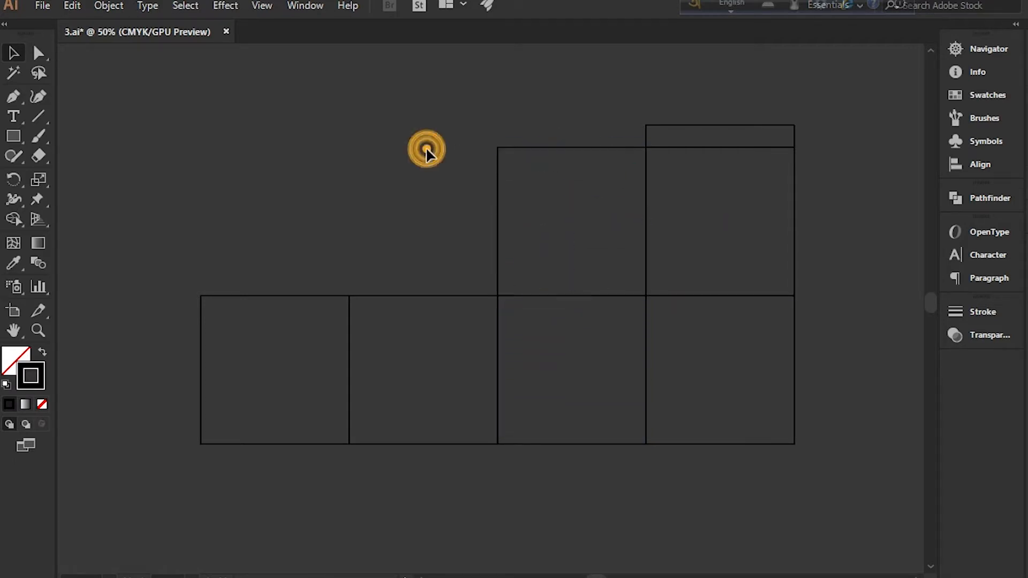
# Step: Set the height of the square above the third panel to 3 in, keeping its bottom edge in place
pyautogui.click(575, 148)
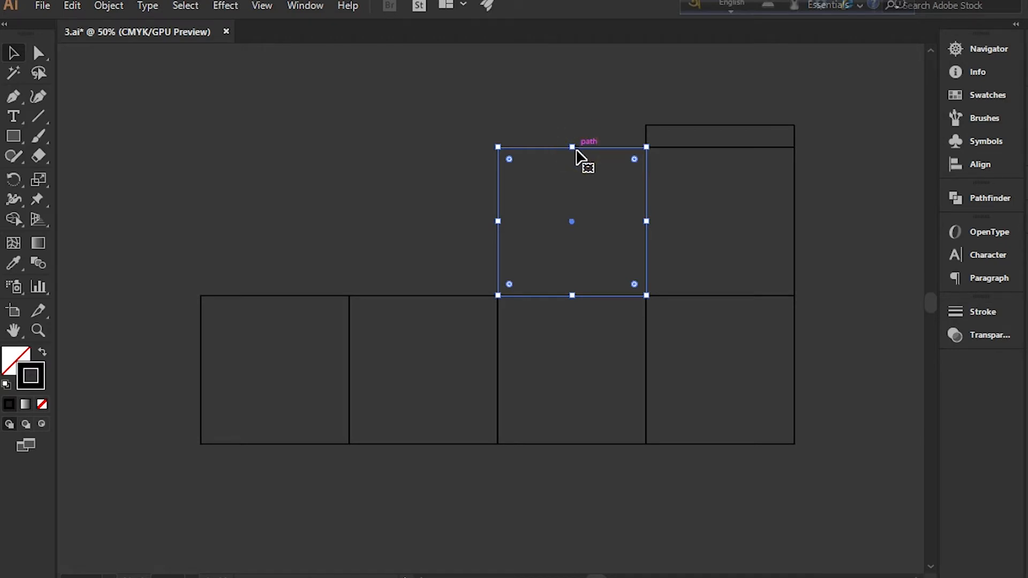
pyautogui.hotkey('shift', 'F8')
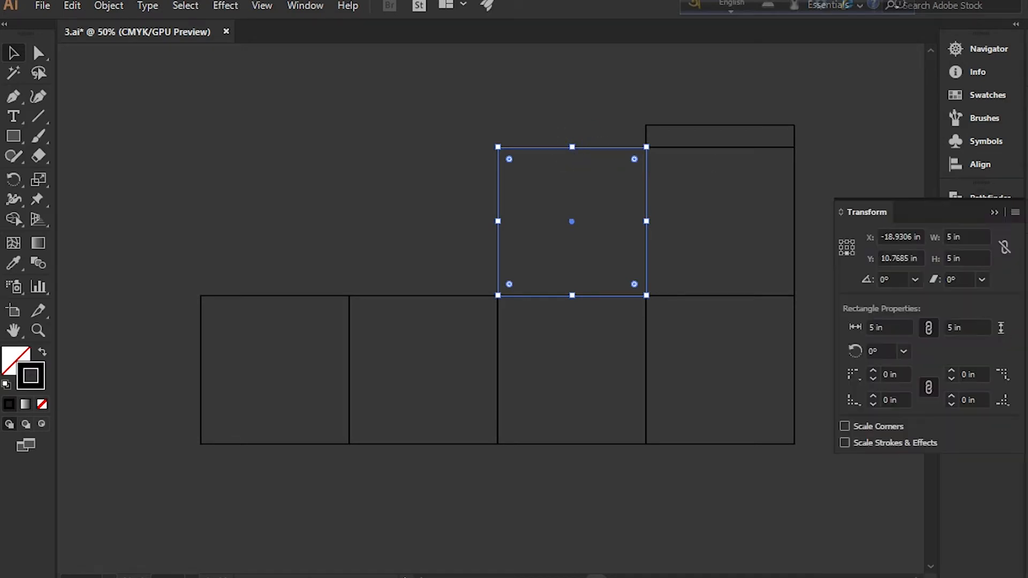
pyautogui.click(974, 256)
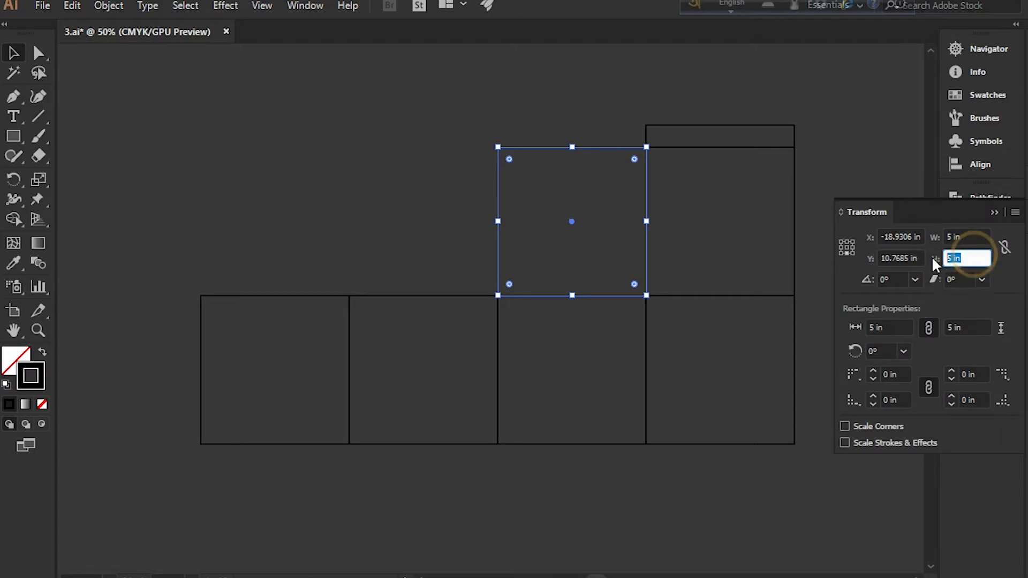
pyautogui.write('3')
pyautogui.press('Return')
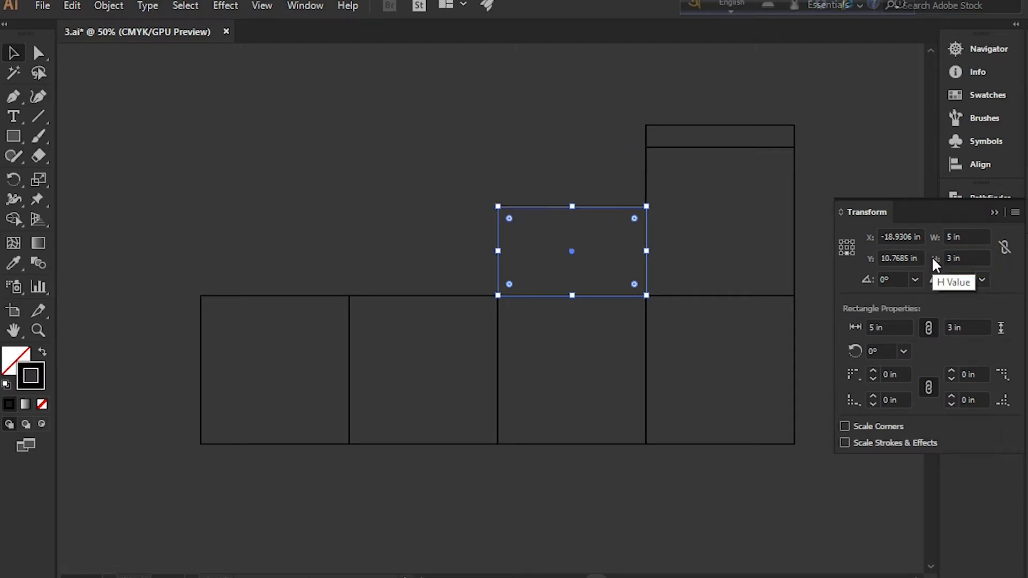
pyautogui.click(600, 188)
# Step: Draw a small guide square and snap it into the lower-left corner of the 3 in high flap
pyautogui.click(571, 211)
pyautogui.click(19, 138)
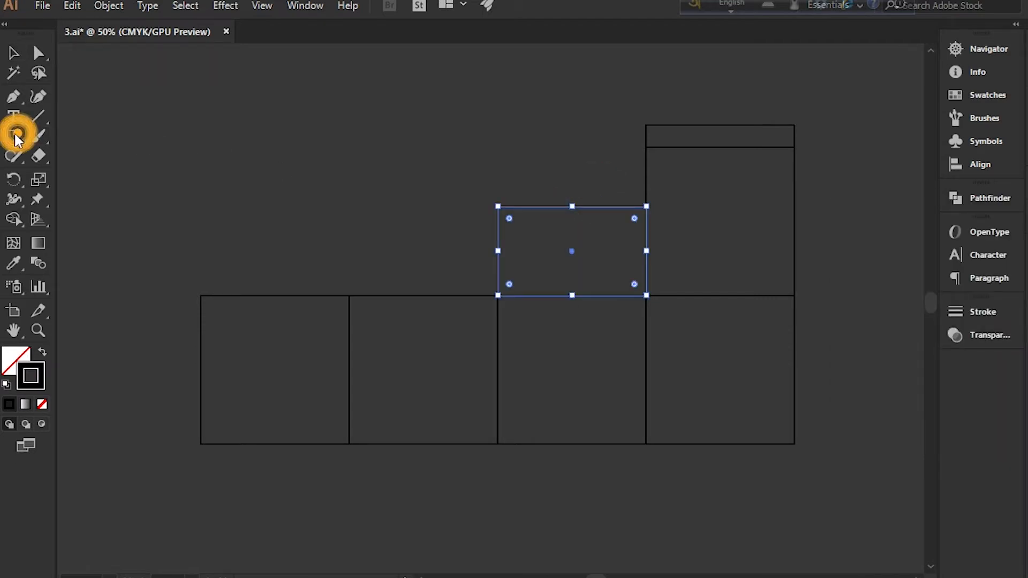
pyautogui.moveTo(338, 180); pyautogui.dragTo(354, 196)
pyautogui.click(13, 52)
pyautogui.click(375, 111)
pyautogui.moveTo(350, 182); pyautogui.dragTo(513, 282)
pyautogui.click(556, 271)
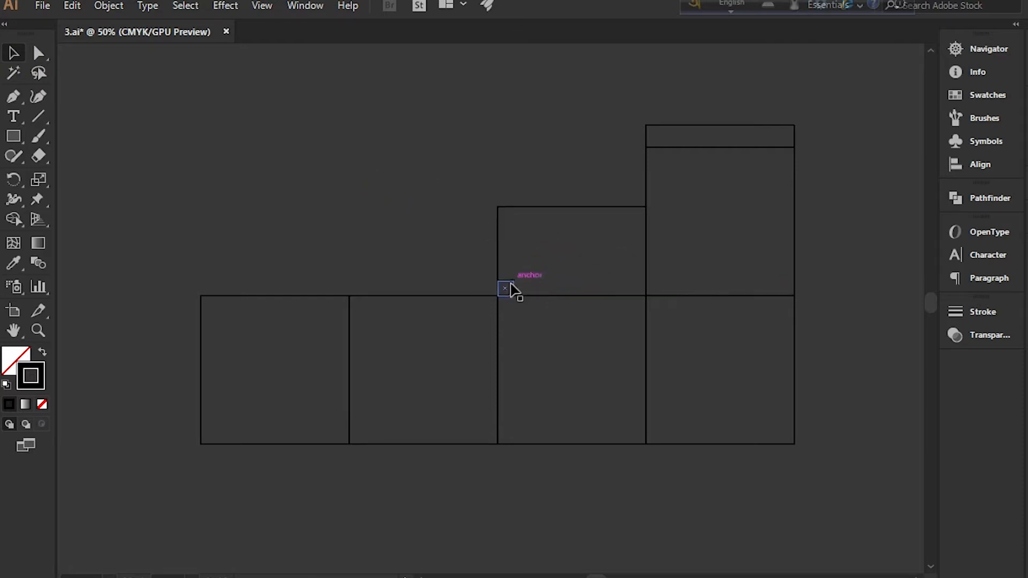
# Step: Duplicate the small guide square directly above itself and shrink the copy to half its height
pyautogui.click(511, 289)
pyautogui.moveTo(505, 286); pyautogui.dragTo(512, 263)
pyautogui.hotkey('ctrl', '=')
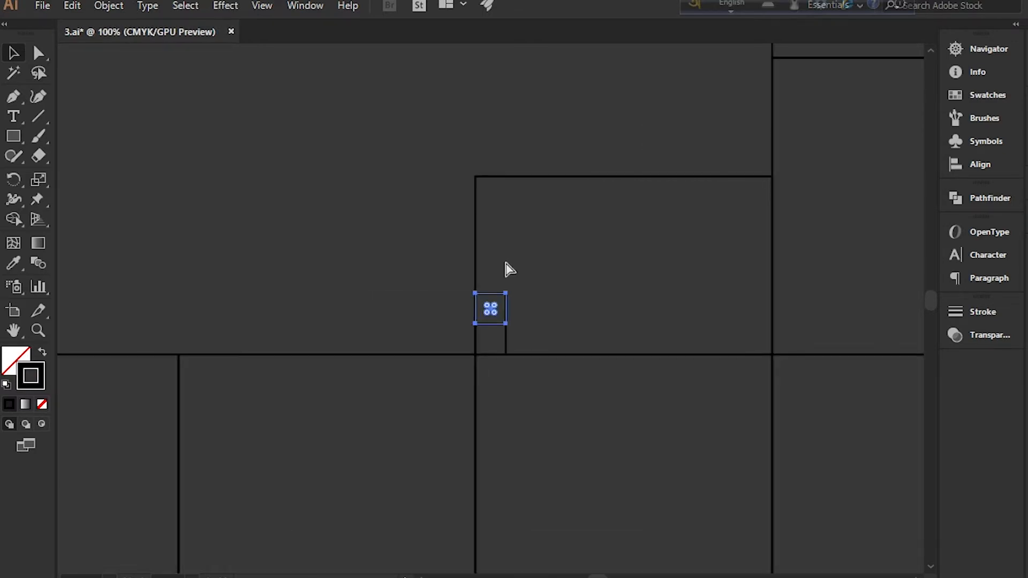
pyautogui.moveTo(491, 293); pyautogui.dragTo(491, 313)
pyautogui.click(584, 279)
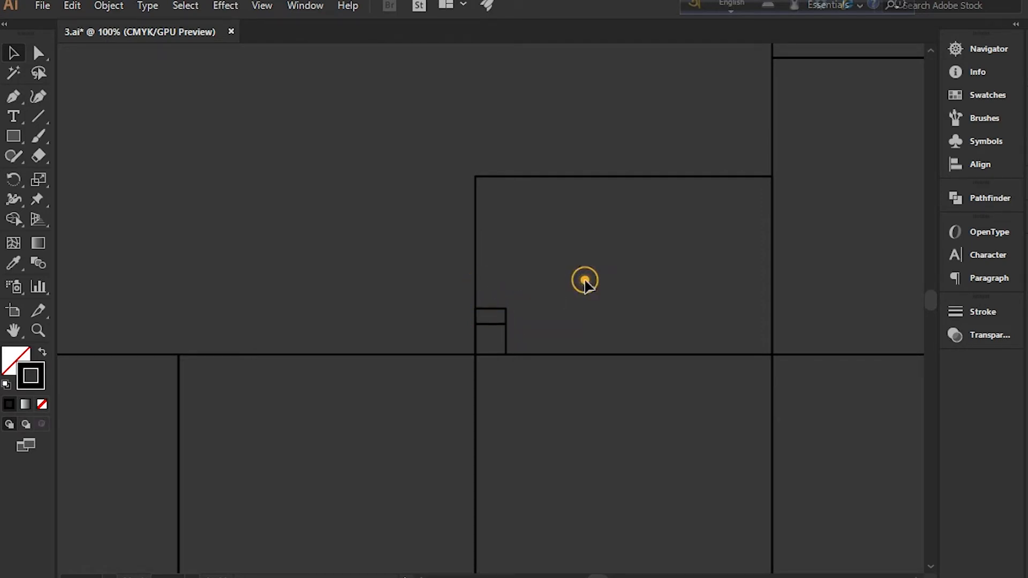
# Step: Copy the half-height guide box to the flap's lower-right corner and narrow it to a tiny square
pyautogui.click(502, 308)
pyautogui.moveTo(502, 308); pyautogui.dragTo(768, 343)
pyautogui.click(683, 319)
pyautogui.click(754, 338)
pyautogui.moveTo(741, 347); pyautogui.dragTo(764, 340)
pyautogui.click(646, 276)
# Step: Select the guide boxes in both lower corners of the flap
pyautogui.moveTo(491, 280); pyautogui.dragTo(515, 336)
pyautogui.click(515, 338)
pyautogui.click(767, 343)
# Step: Add two anchor points to the flap's left edge, level with the tops of the lower and upper guide boxes
pyautogui.click(15, 92)
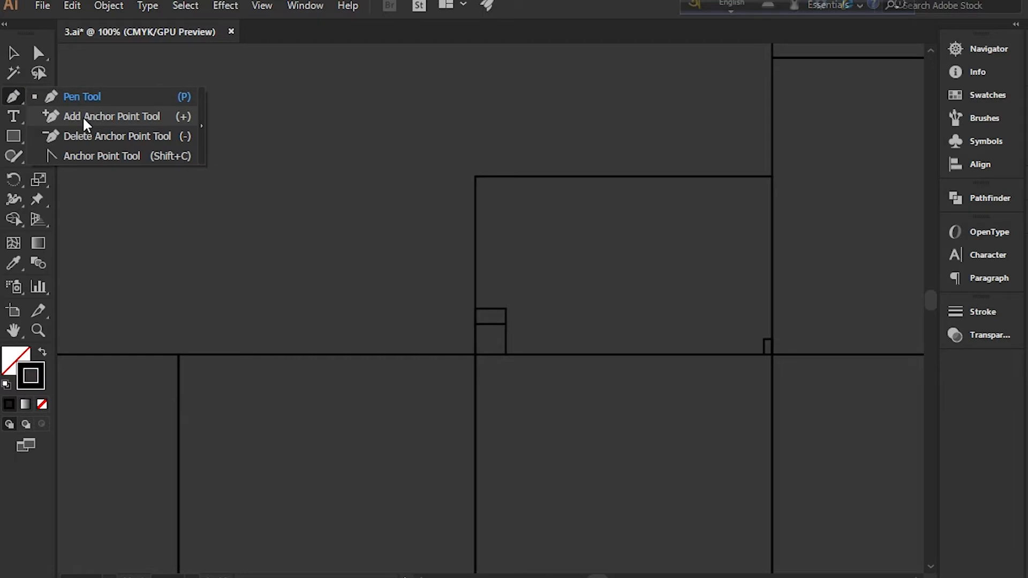
pyautogui.click(83, 119)
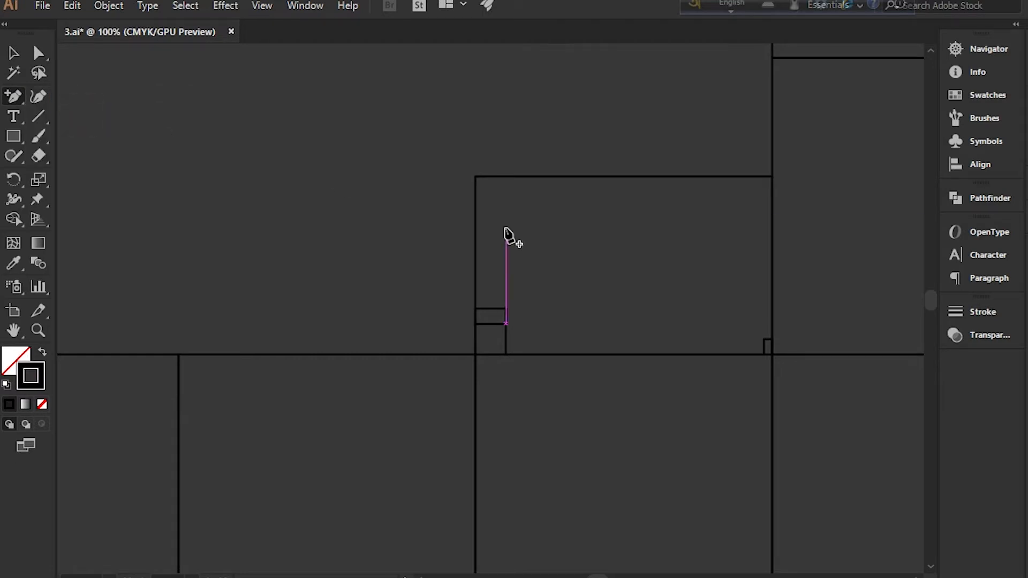
pyautogui.click(475, 323)
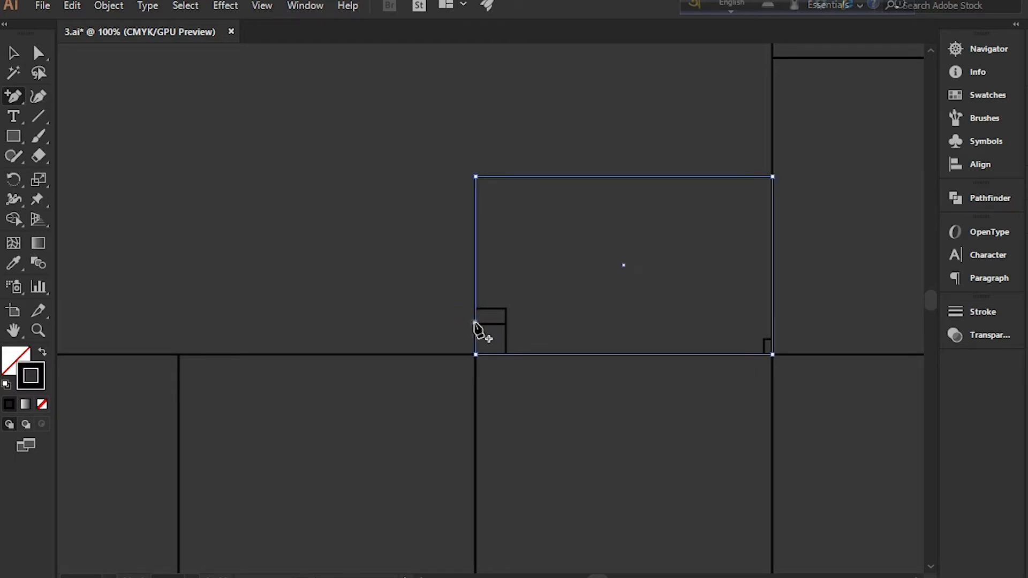
pyautogui.click(475, 309)
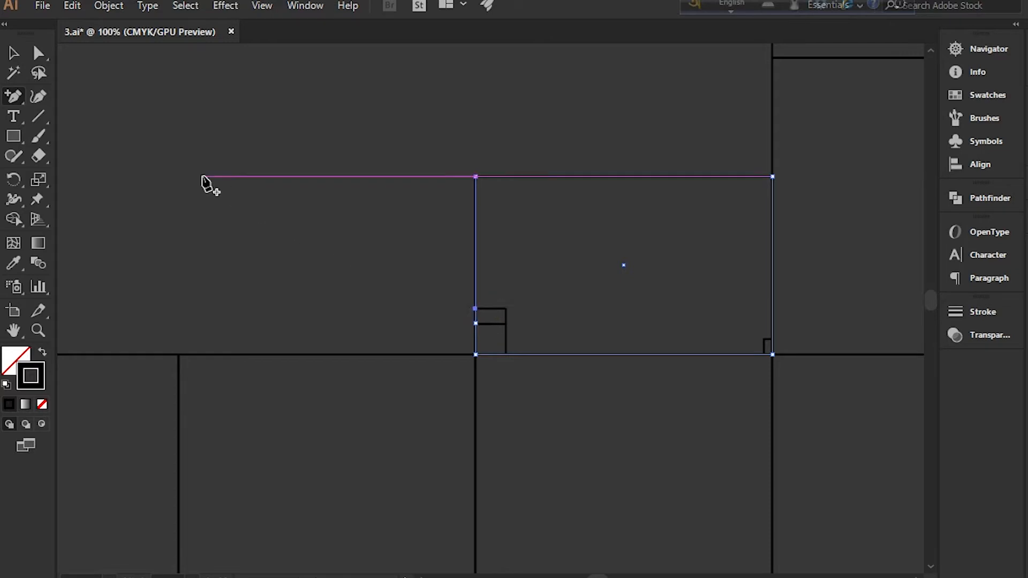
pyautogui.click(14, 55)
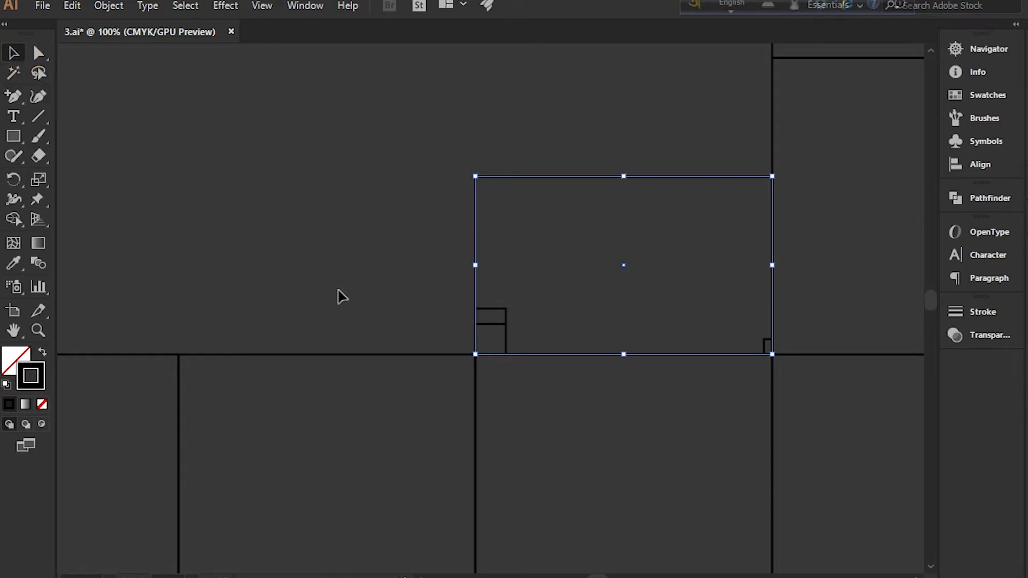
# Step: Set the keyboard increment to 0.25 in in the general preferences
pyautogui.hotkey('ctrl', 'k')
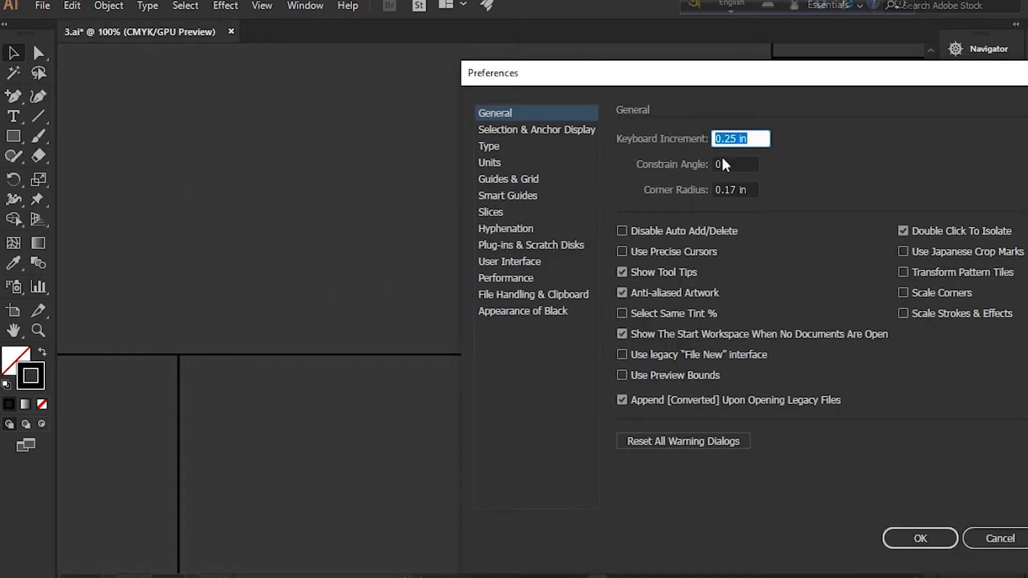
pyautogui.click(766, 138)
pyautogui.write('.25')
pyautogui.press('Return')
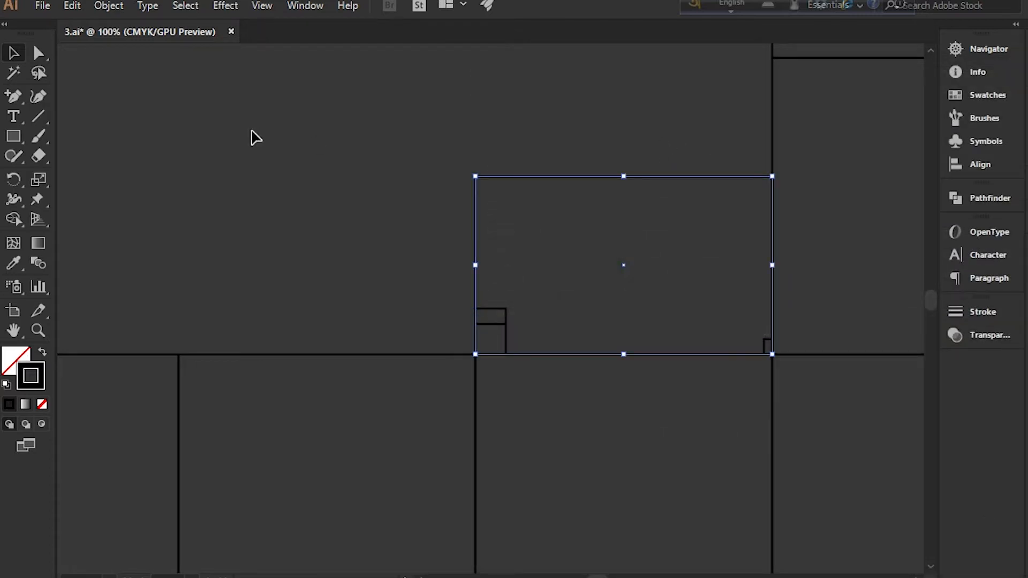
# Step: Nudge the left edge's lower added anchor 0.25 in right and the upper added anchor 0.5 in right
pyautogui.click(39, 52)
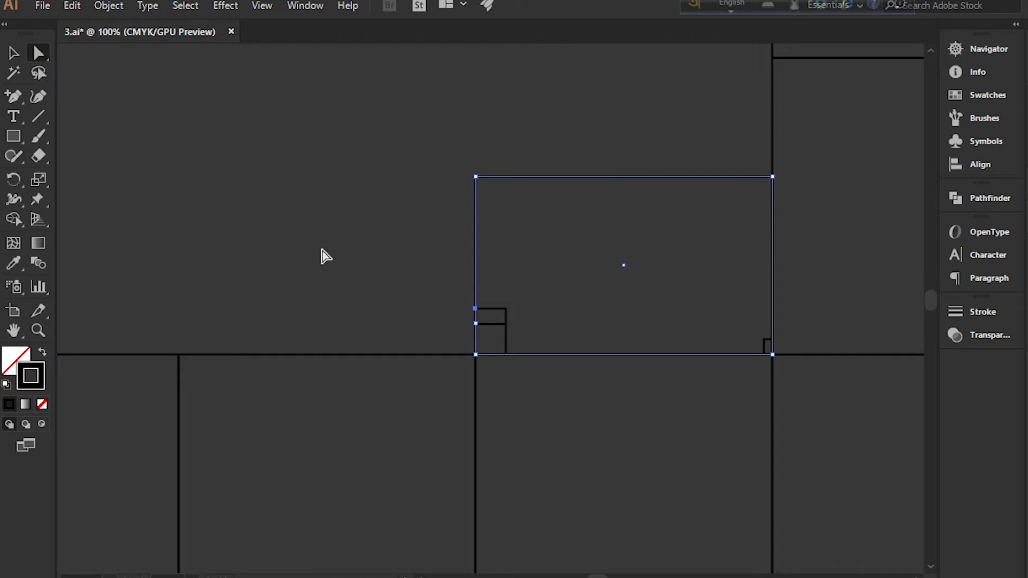
pyautogui.click(475, 322)
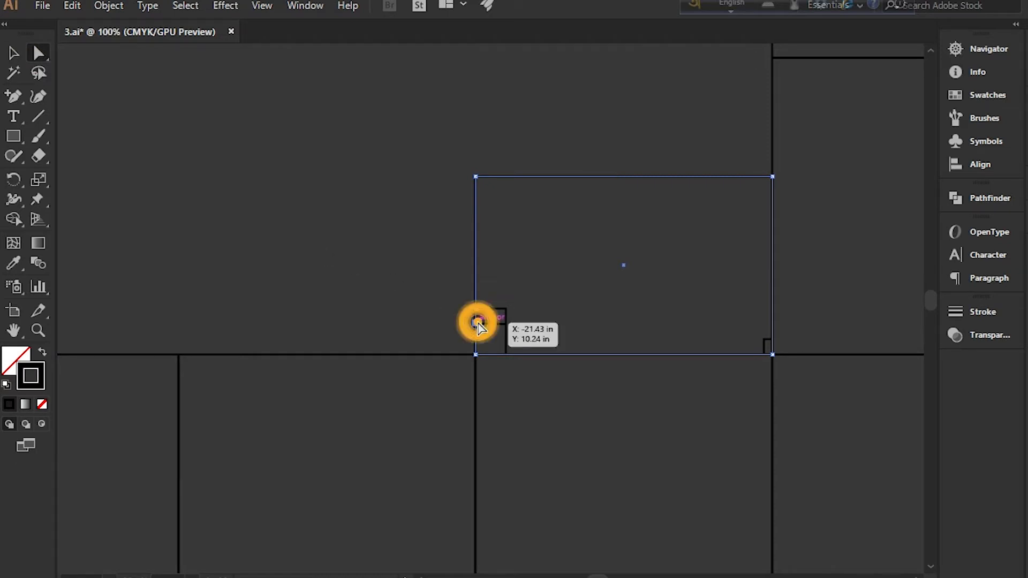
pyautogui.press('Right')
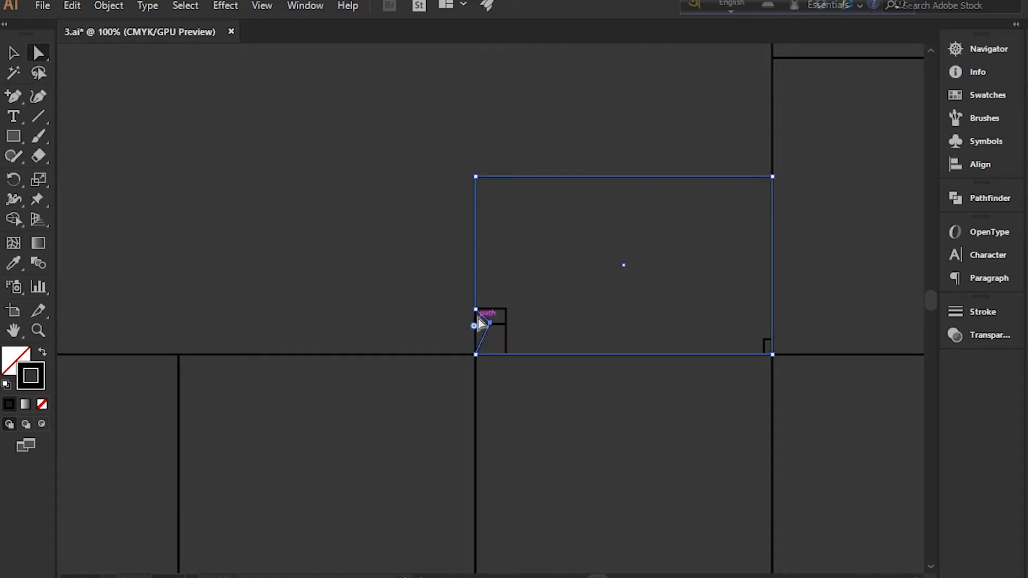
pyautogui.click(477, 309)
pyautogui.press('Right')
pyautogui.press('Right')
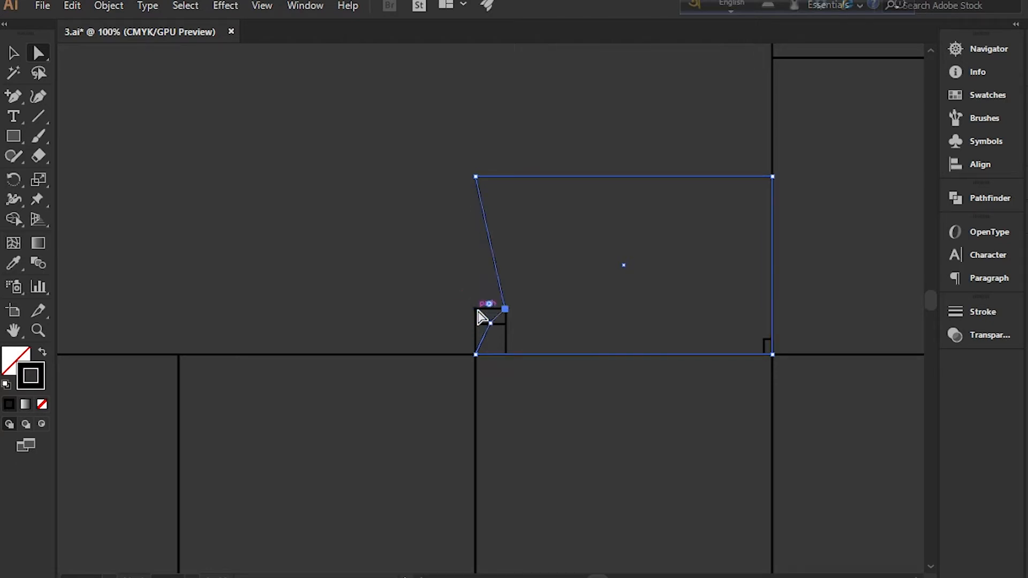
# Step: Nudge the flap's upper-left corner 0.5 in right and the upper added anchor 0.25 in back left
pyautogui.click(475, 176)
pyautogui.press('Right')
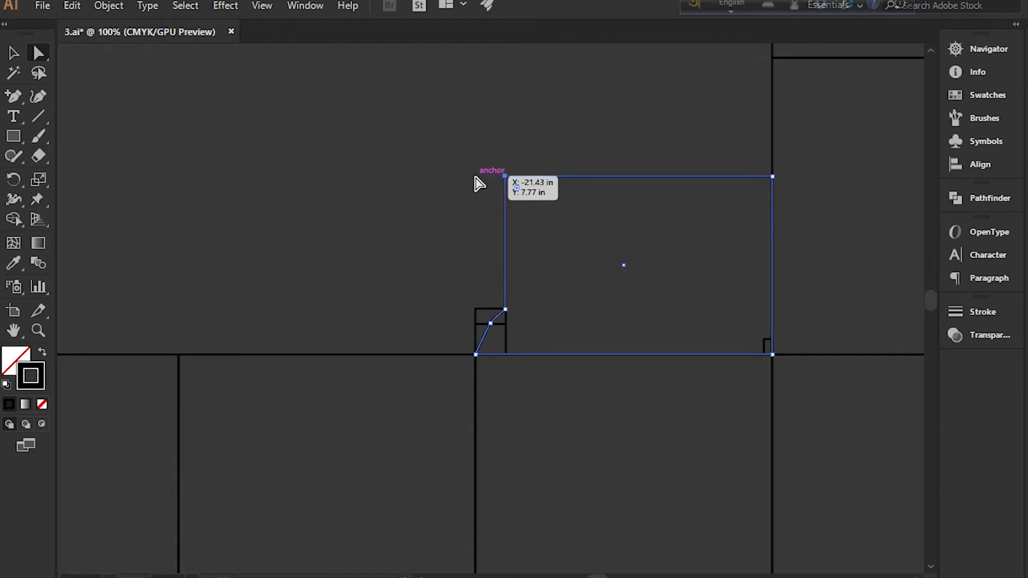
pyautogui.press('Right')
pyautogui.click(505, 309)
pyautogui.press('Left')
pyautogui.click(435, 176)
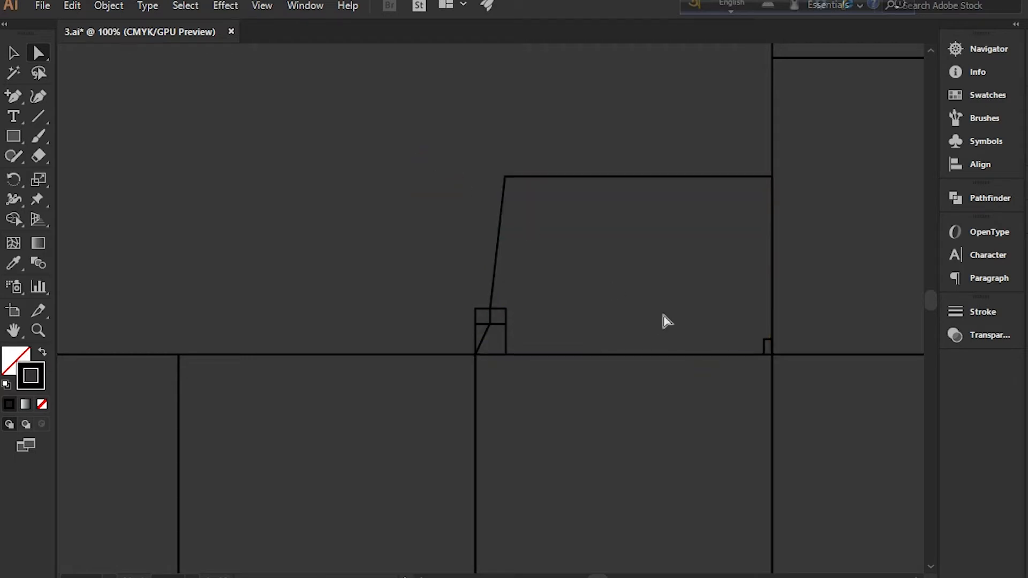
# Step: Add an anchor point to the flap's right edge, level with the top of the tiny guide square
pyautogui.click(14, 96)
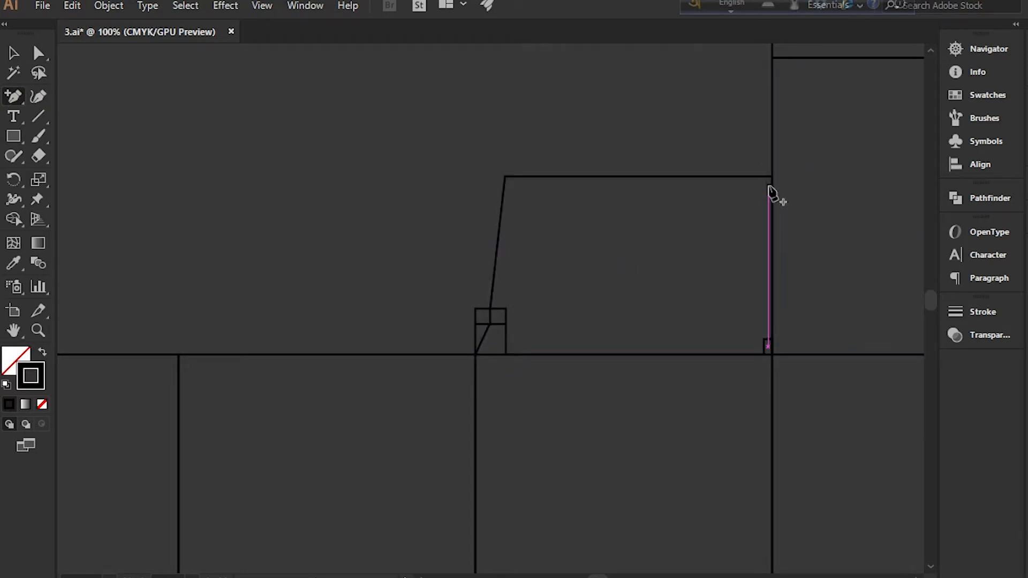
pyautogui.click(772, 339)
pyautogui.click(14, 53)
pyautogui.click(773, 142)
pyautogui.click(777, 141)
pyautogui.click(14, 96)
pyautogui.click(769, 181)
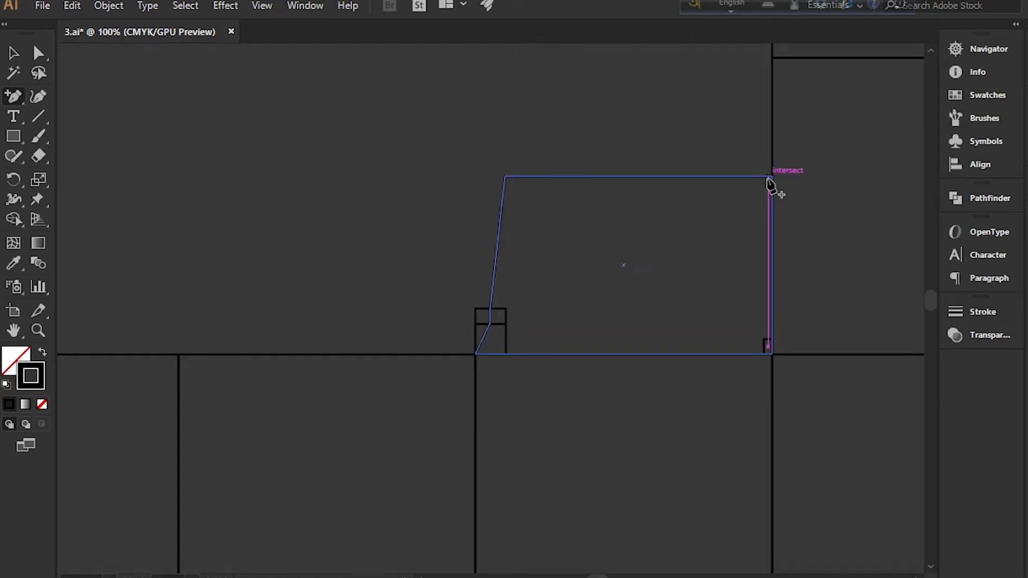
pyautogui.click(771, 338)
pyautogui.click(770, 339)
# Step: Move the new right-edge anchor onto the tiny guide's upper-left corner and the left edge's upper anchor onto the upper guide box's upper-right corner
pyautogui.click(37, 52)
pyautogui.click(38, 53)
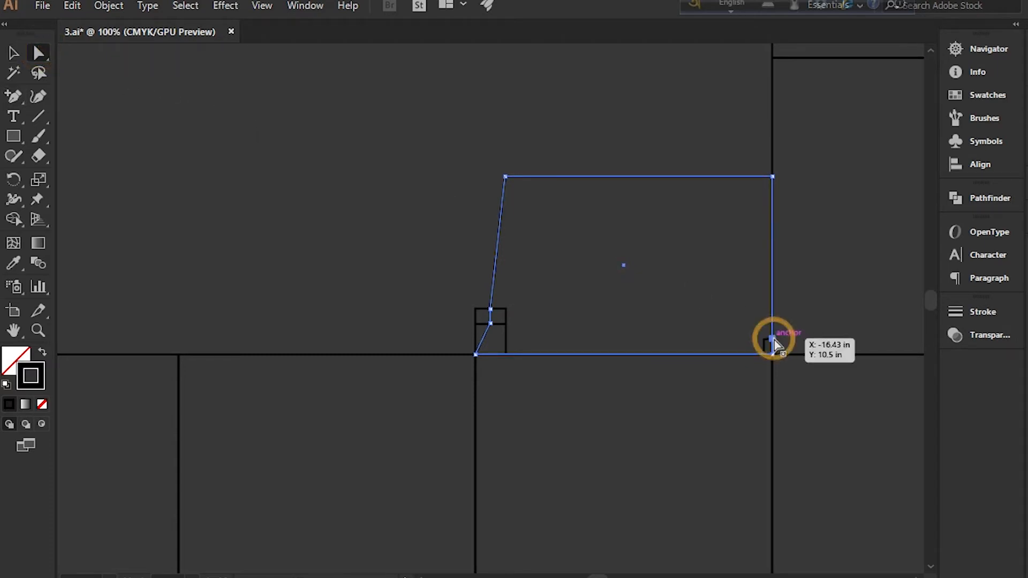
pyautogui.moveTo(773, 338); pyautogui.dragTo(764, 340)
pyautogui.click(548, 286)
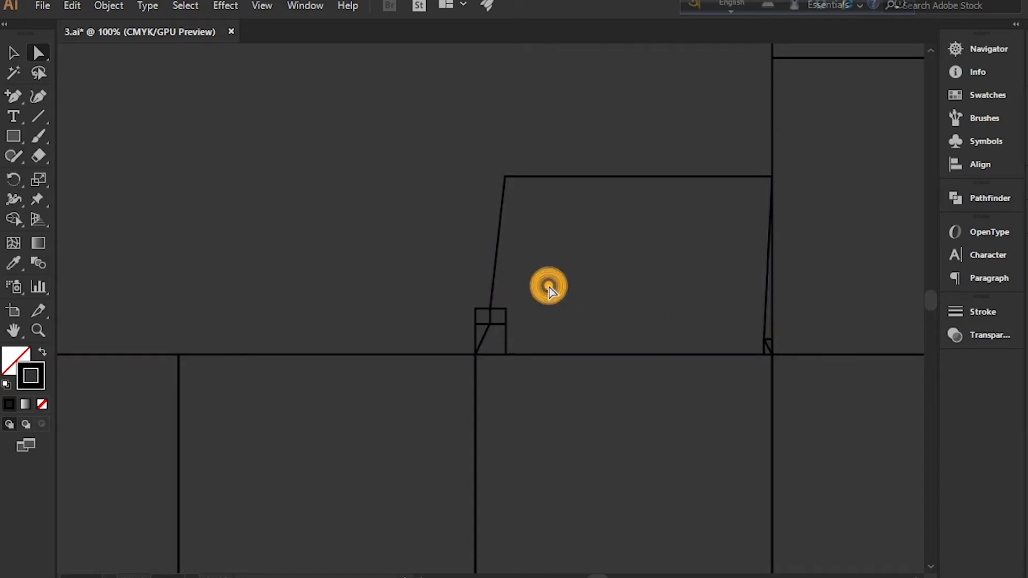
pyautogui.moveTo(494, 313)
pyautogui.mouseDown()
pyautogui.moveTo(489, 305)
pyautogui.moveTo(505, 309)
pyautogui.mouseUp()
pyautogui.click(556, 308)
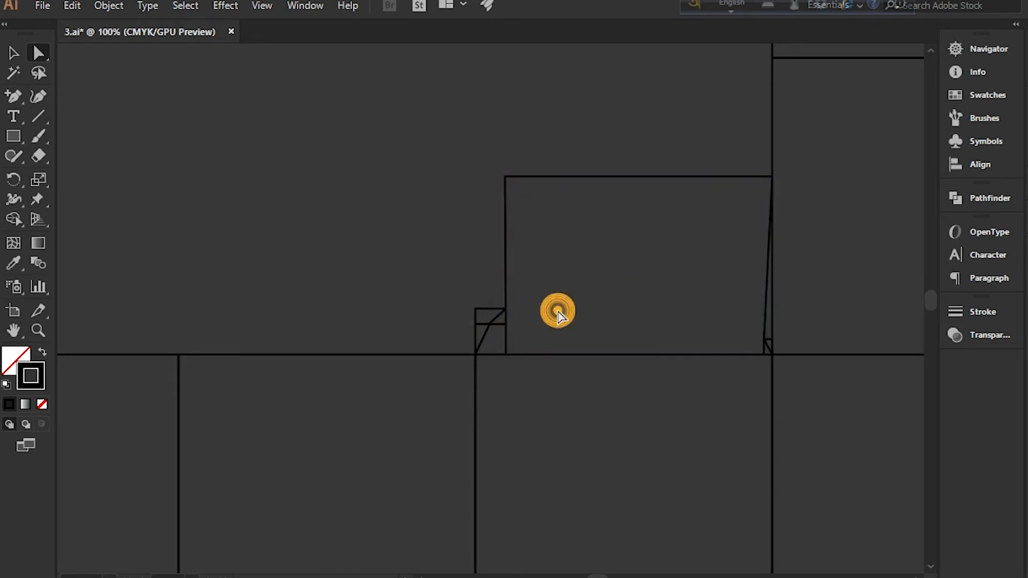
# Step: Delete the guide boxes in both lower corners of the flap
pyautogui.click(542, 316)
pyautogui.click(464, 320)
pyautogui.click(463, 320)
pyautogui.click(13, 53)
pyautogui.click(234, 202)
pyautogui.moveTo(484, 315); pyautogui.dragTo(484, 335)
pyautogui.click(769, 347)
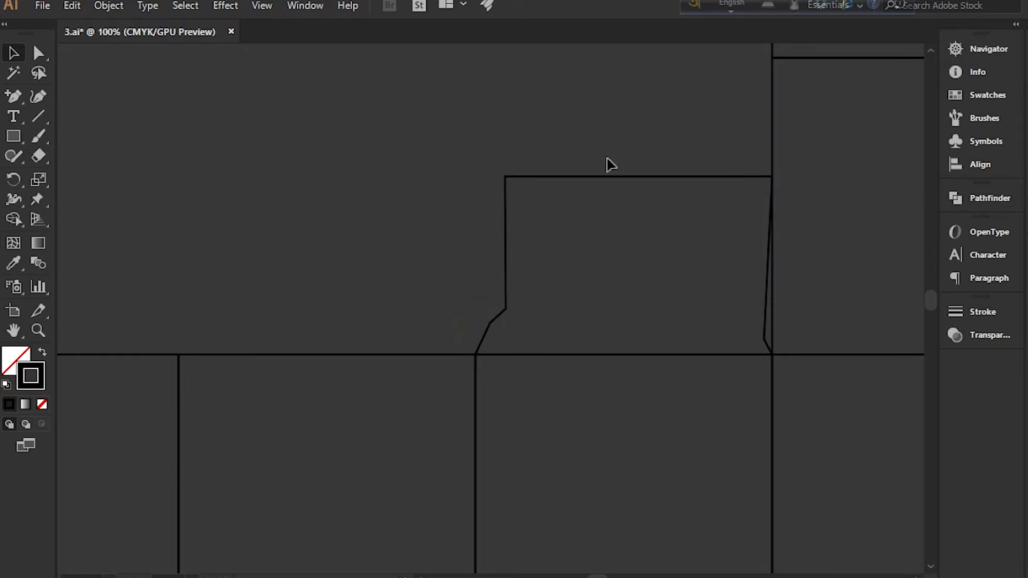
# Step: Nudge the flap's upper-right corner 0.25 in left, away from the lid panel
pyautogui.click(33, 53)
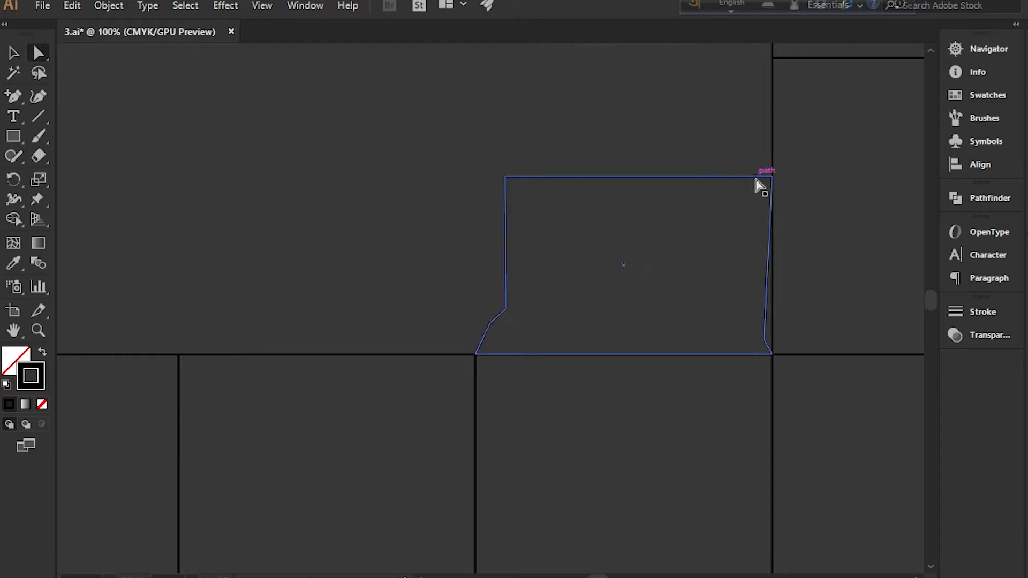
pyautogui.click(770, 178)
pyautogui.click(770, 178)
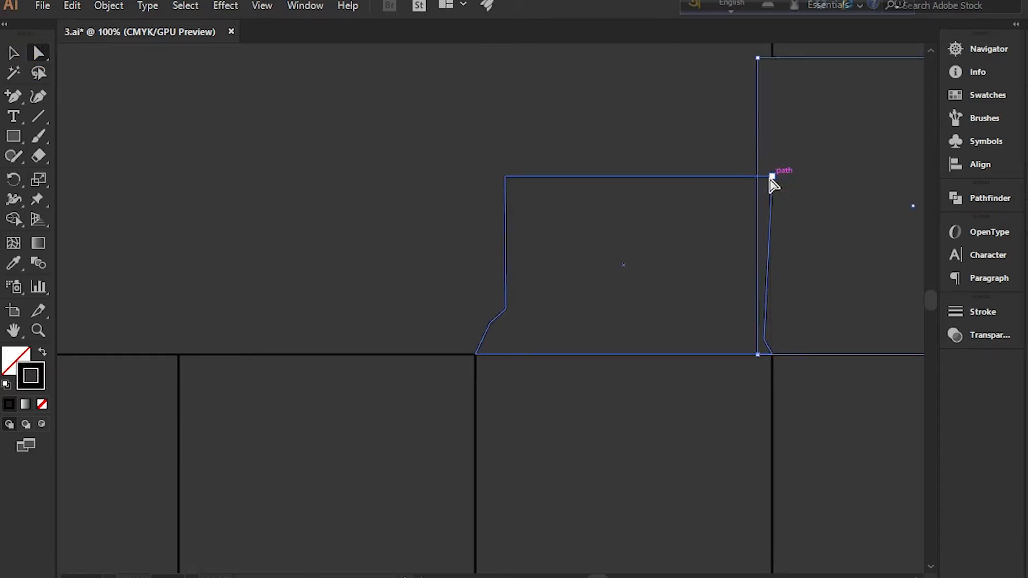
pyautogui.click(744, 177)
pyautogui.click(746, 177)
pyautogui.click(772, 177)
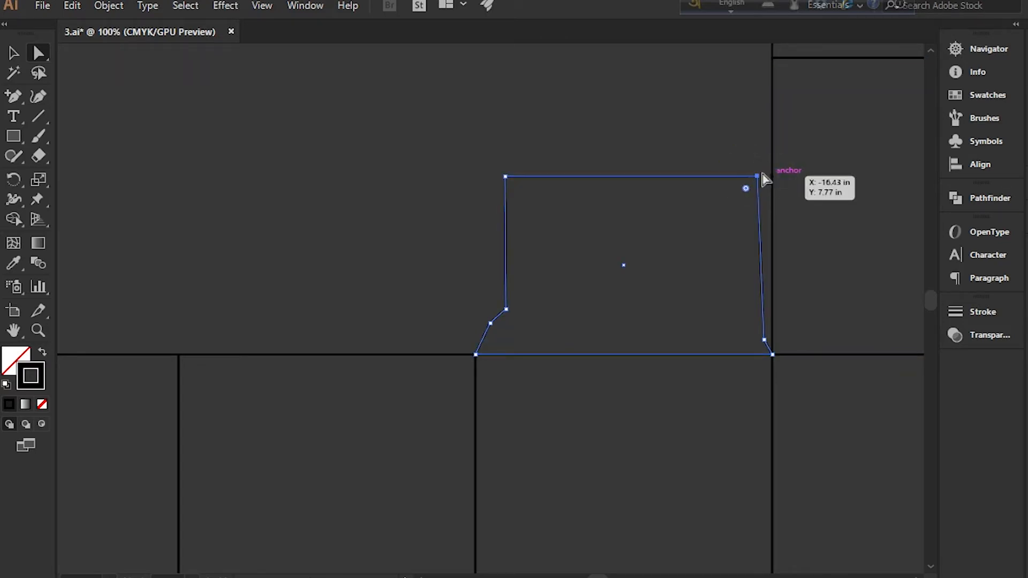
pyautogui.click(620, 107)
# Step: Move the left edge's upper added anchor 0.25 in left, directly above the lower added anchor
pyautogui.click(492, 321)
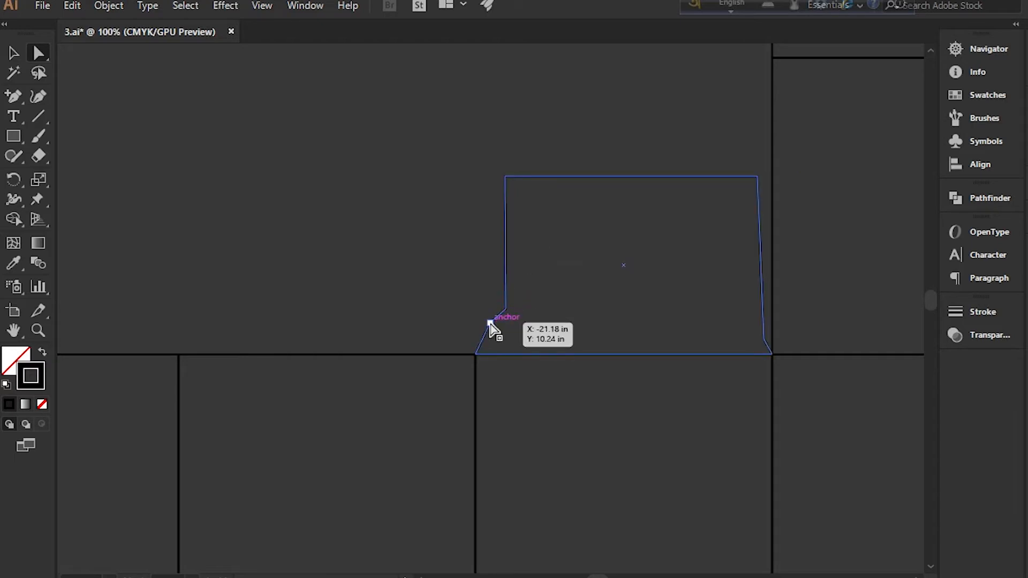
pyautogui.click(517, 308)
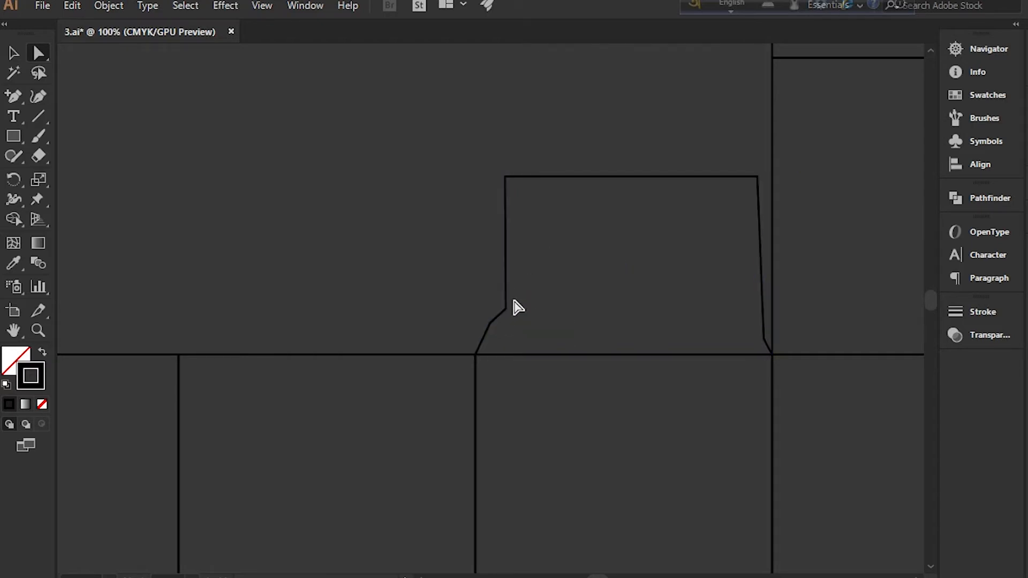
pyautogui.click(506, 309)
pyautogui.hotkey('shift', 'Left')
pyautogui.hotkey('shift', 'Left')
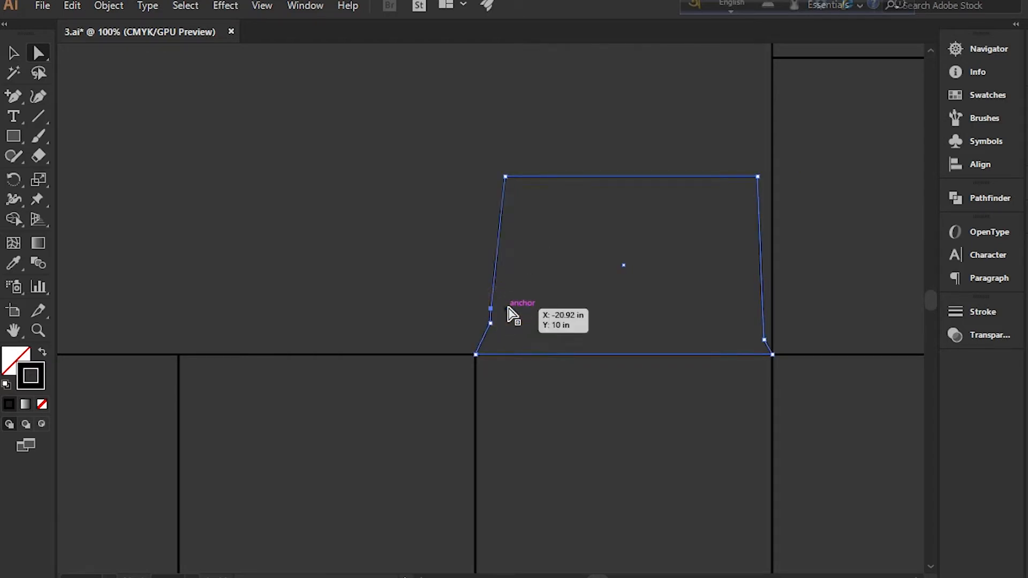
pyautogui.click(427, 188)
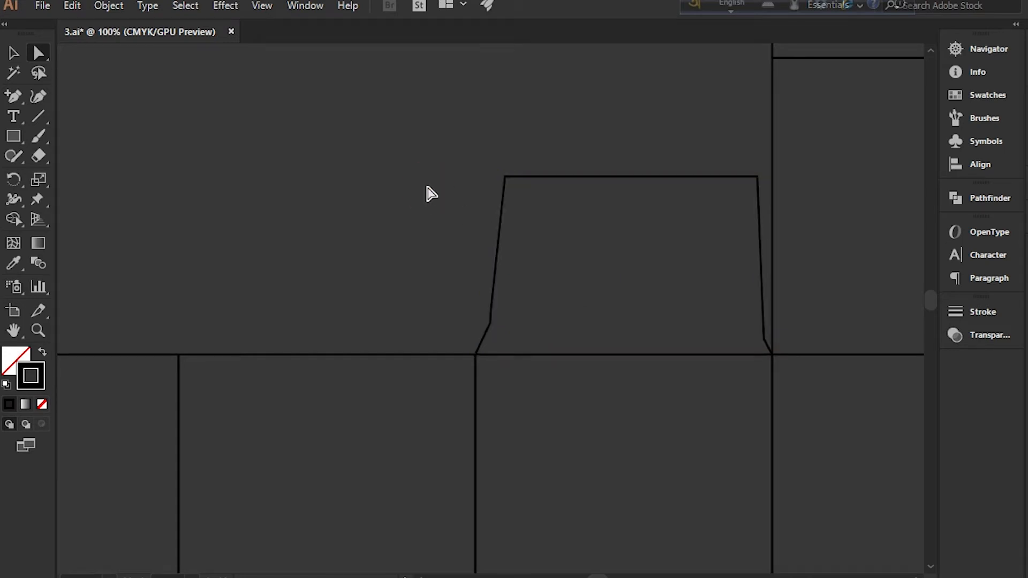
# Step: Duplicate the shaped flap onto the top edge of the first panel in the row
pyautogui.click(15, 53)
pyautogui.click(254, 157)
pyautogui.hotkey('ctrl', '-')
pyautogui.hotkey('ctrl', '-')
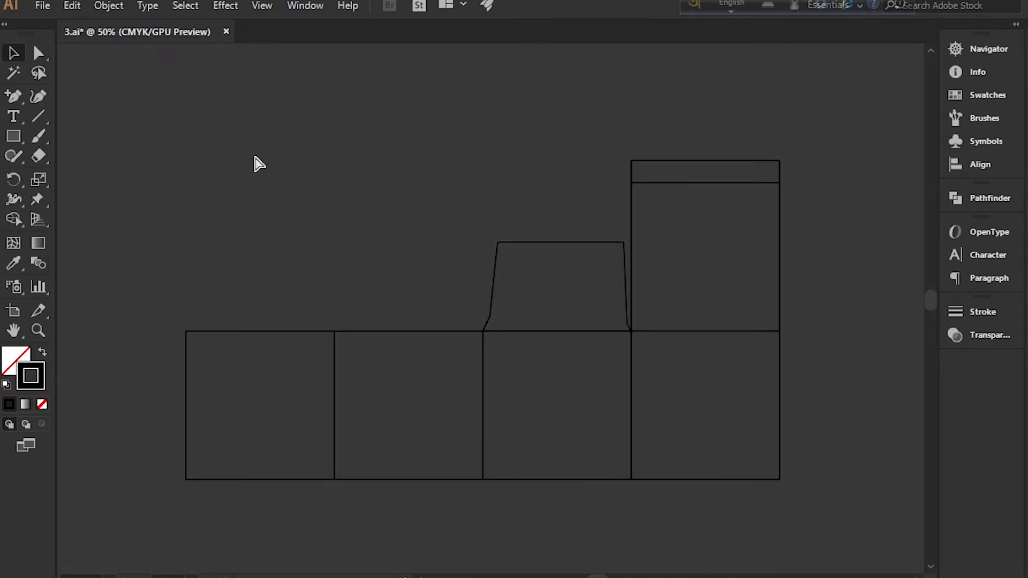
pyautogui.click(551, 244)
pyautogui.moveTo(551, 244); pyautogui.dragTo(258, 242)
# Step: Reflect the copied flap across the vertical axis
pyautogui.rightClick(258, 241)
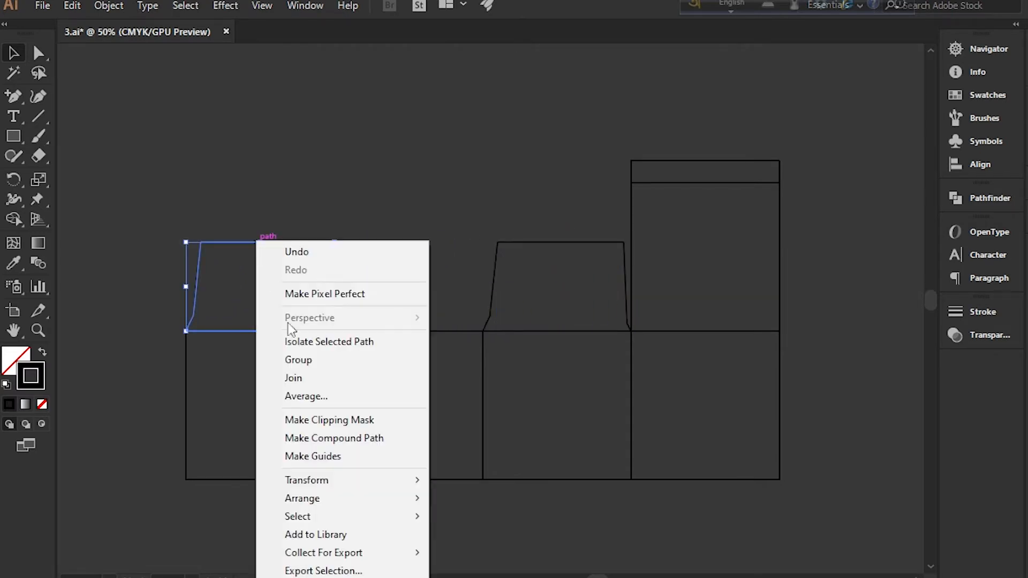
pyautogui.moveTo(340, 488)
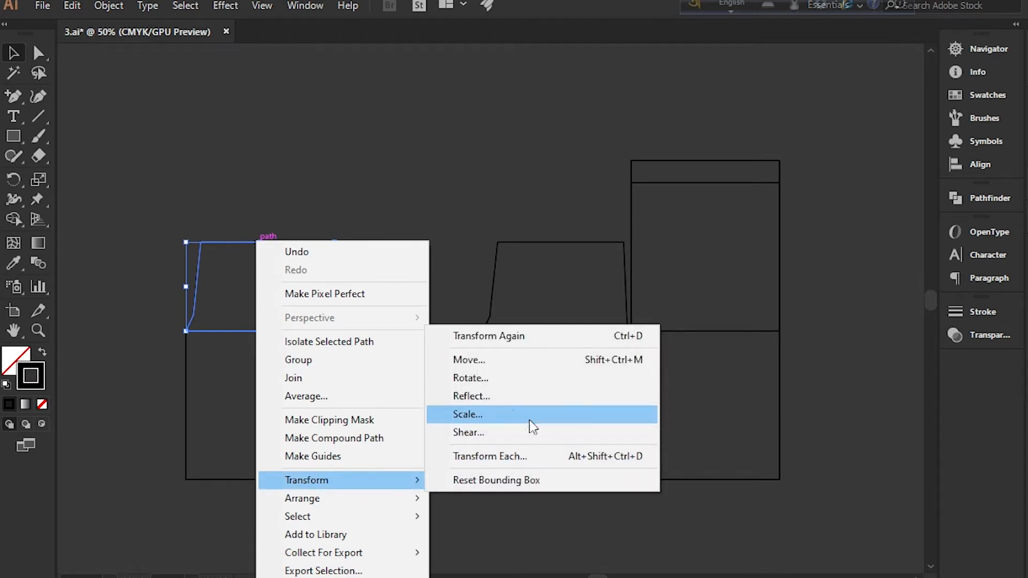
pyautogui.click(494, 396)
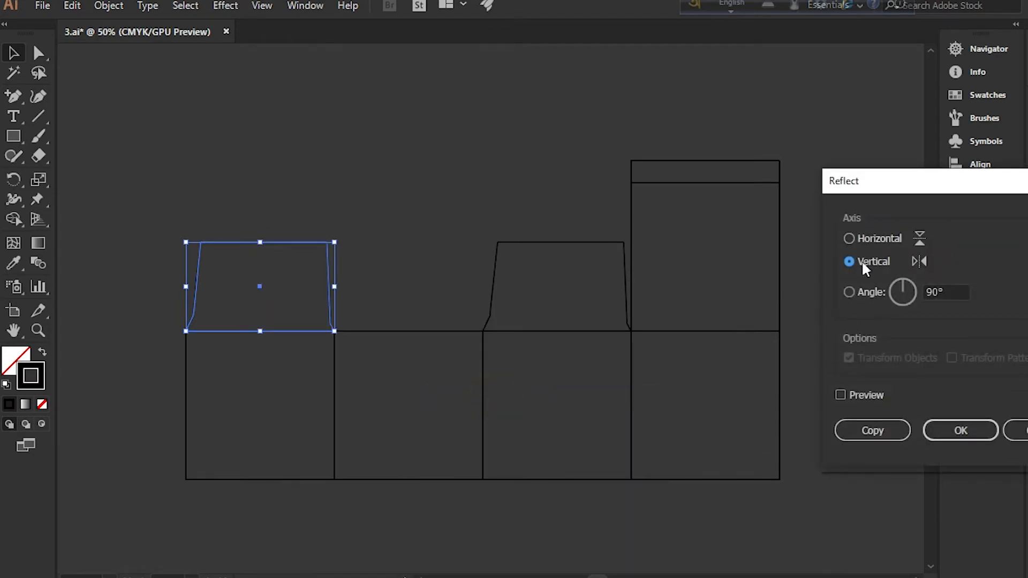
pyautogui.click(841, 395)
pyautogui.click(953, 428)
pyautogui.click(465, 211)
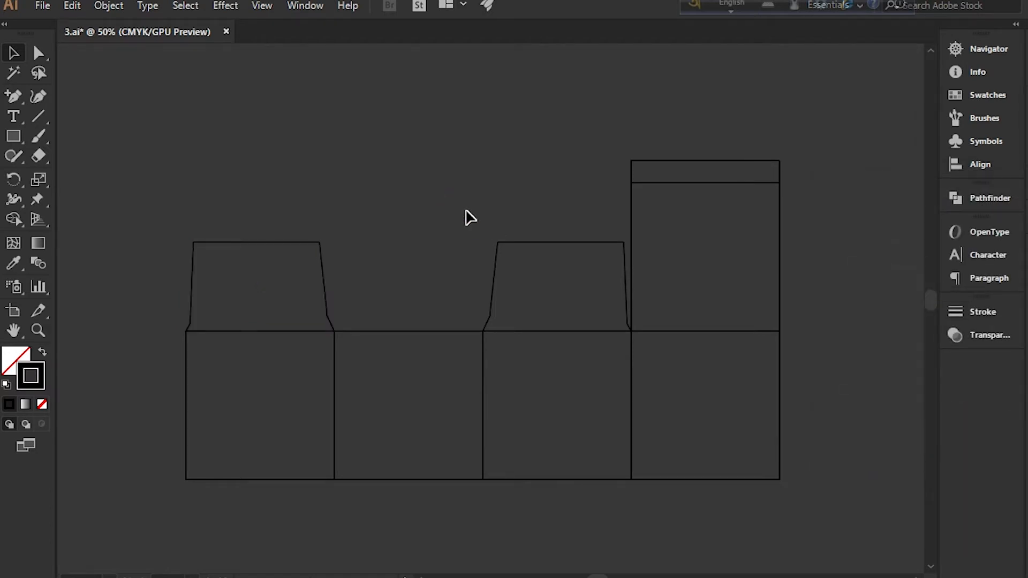
# Step: Duplicate the fourth square of the row directly below itself, sharing its bottom edge
pyautogui.scroll(-5, 465, 216)
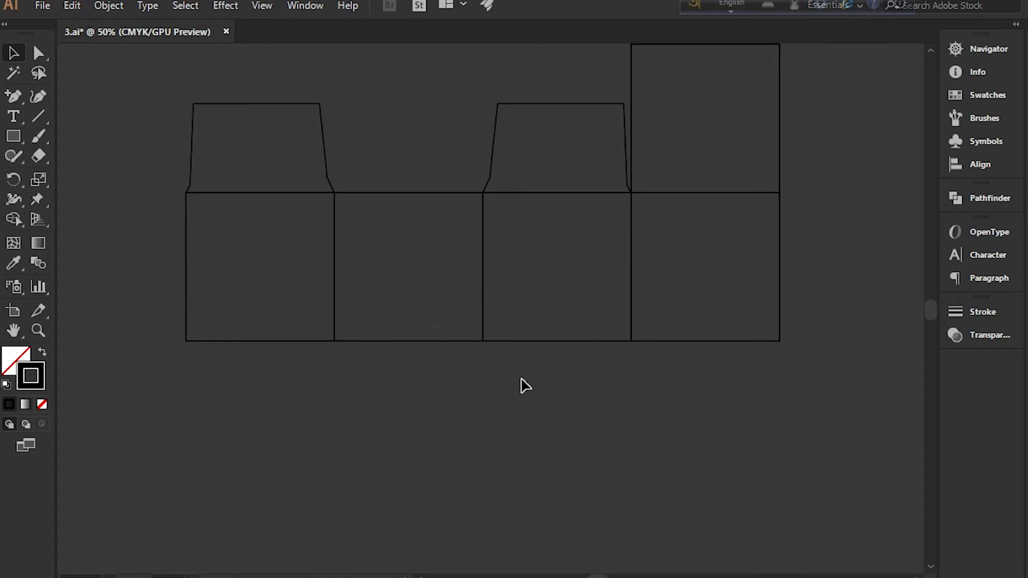
pyautogui.scroll(2, 525, 385)
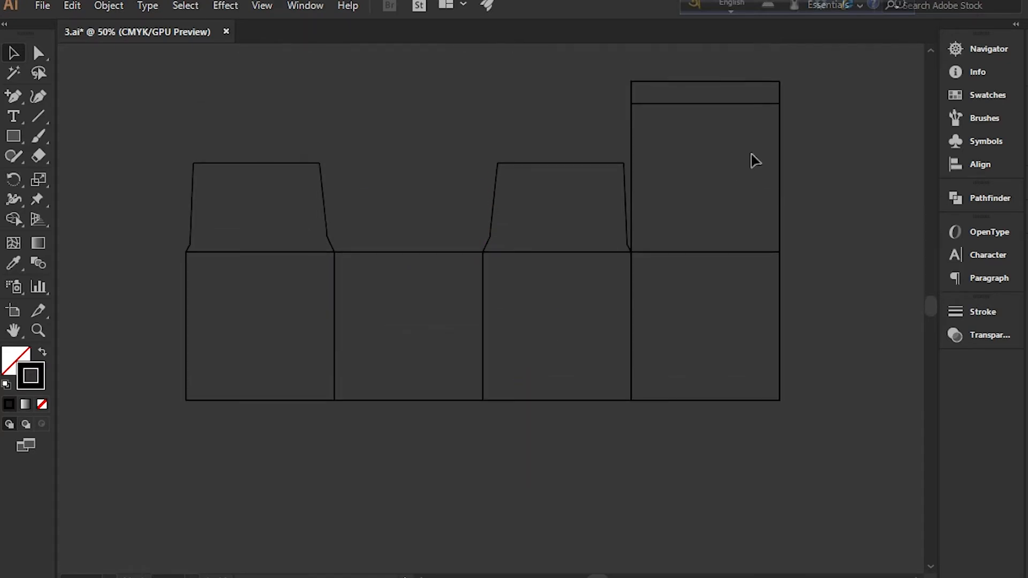
pyautogui.scroll(-3, 730, 371)
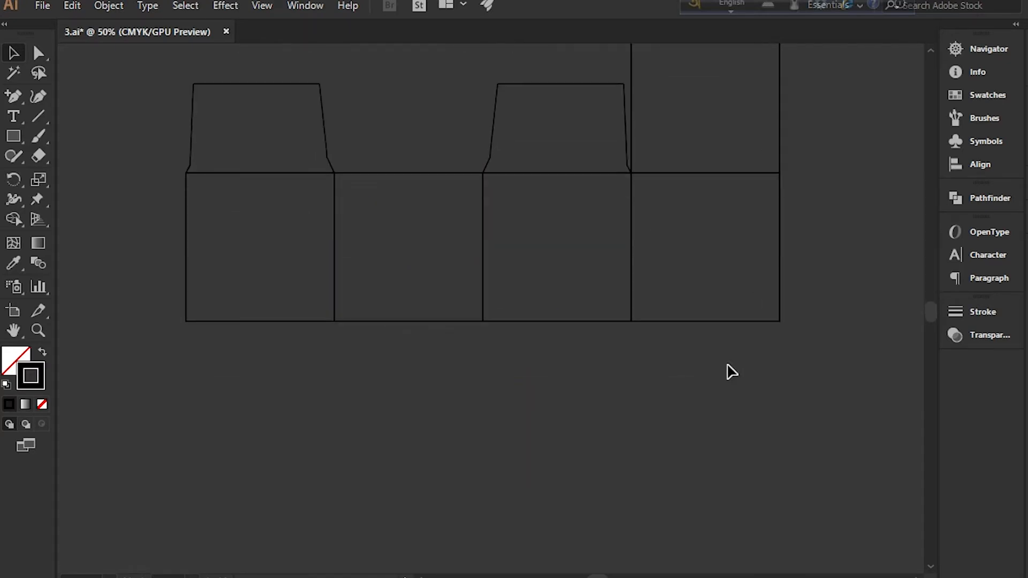
pyautogui.click(701, 322)
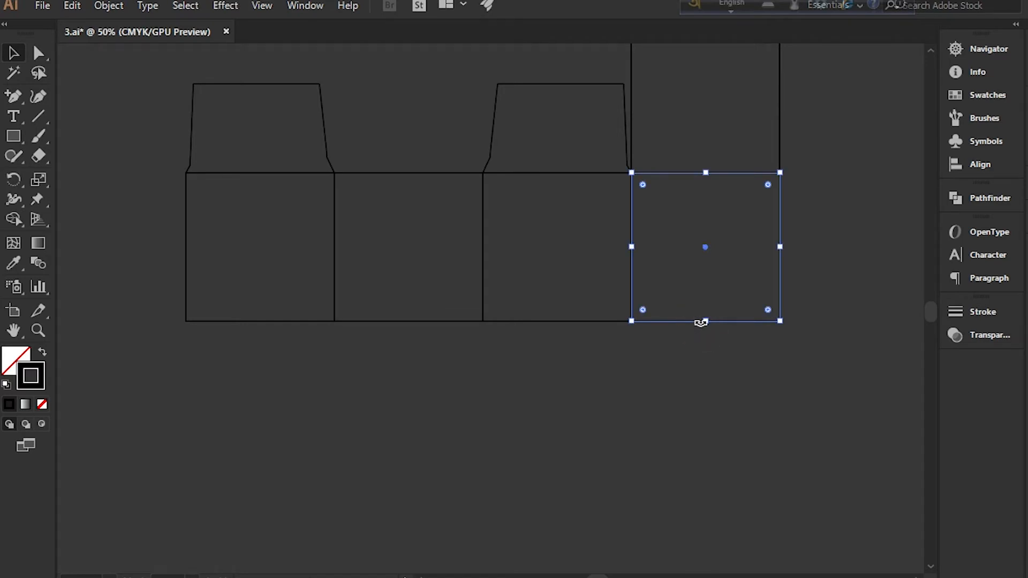
pyautogui.moveTo(702, 322); pyautogui.dragTo(696, 365)
pyautogui.hotkey('ctrl', 'z')
pyautogui.moveTo(738, 324); pyautogui.dragTo(737, 475)
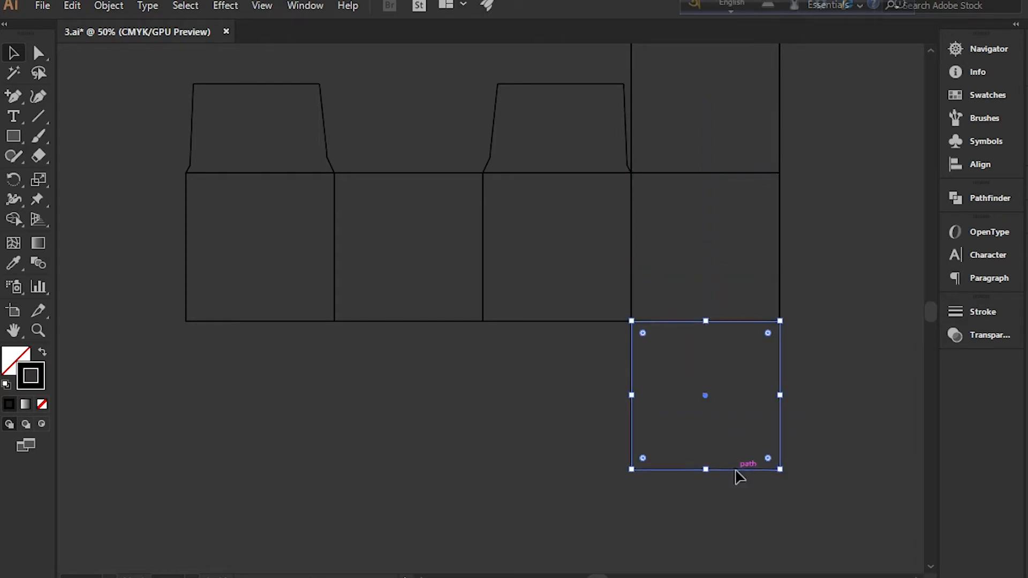
pyautogui.click(868, 394)
pyautogui.scroll(2, 869, 396)
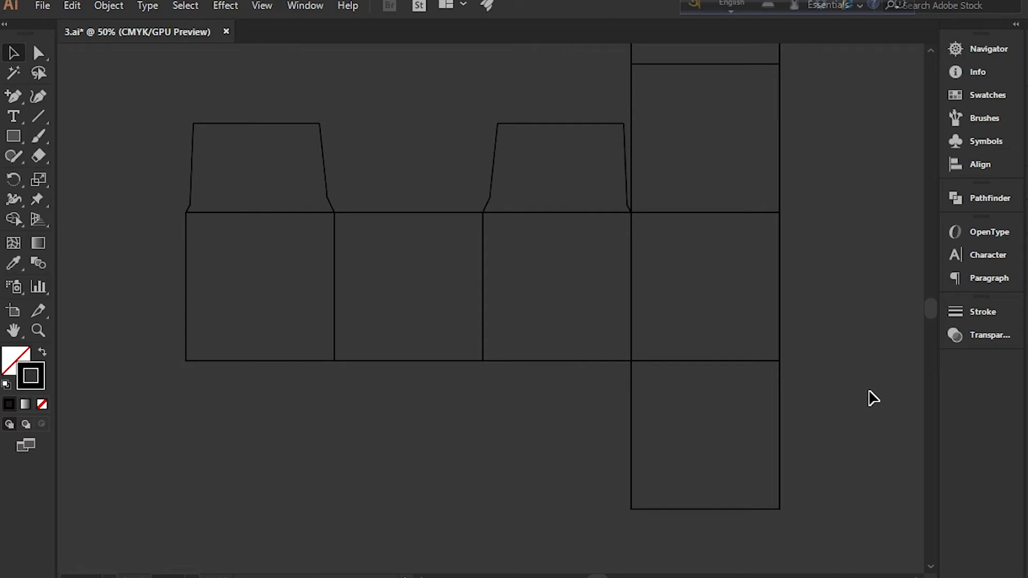
# Step: Select the new panel below the fourth square and set its transform reference point to the top centre
pyautogui.click(781, 410)
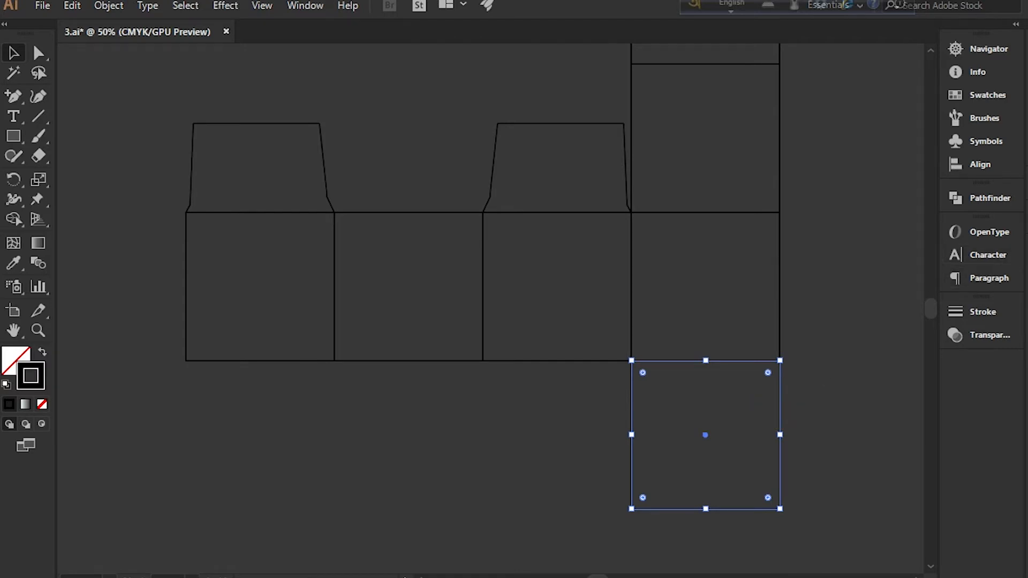
pyautogui.hotkey('shift', 'F8')
pyautogui.click(846, 237)
# Step: Try a 3 in height for the panel below the fourth square and undo it
pyautogui.click(970, 258)
pyautogui.write('3')
pyautogui.press('Return')
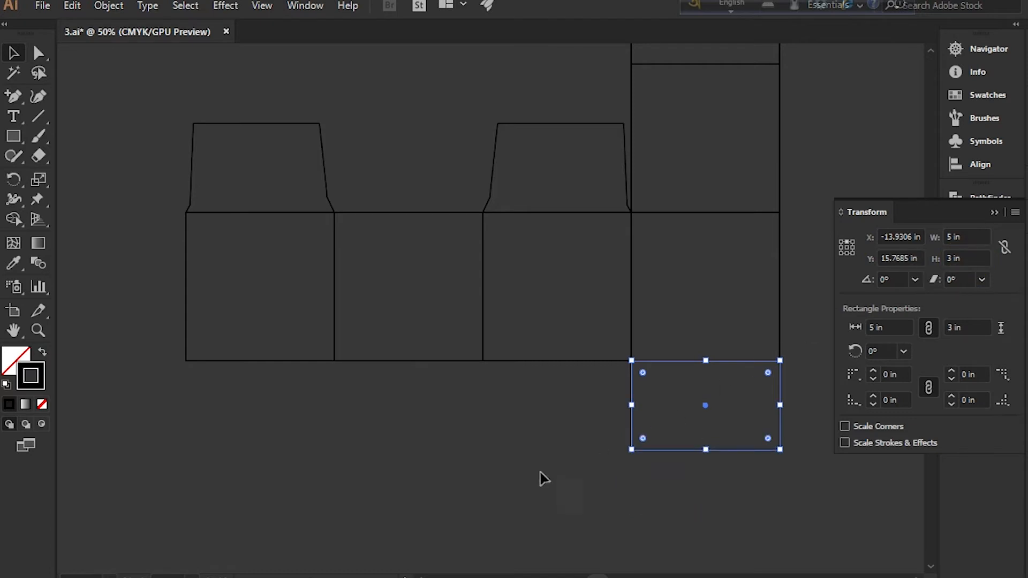
pyautogui.click(527, 480)
pyautogui.scroll(-5, 528, 481)
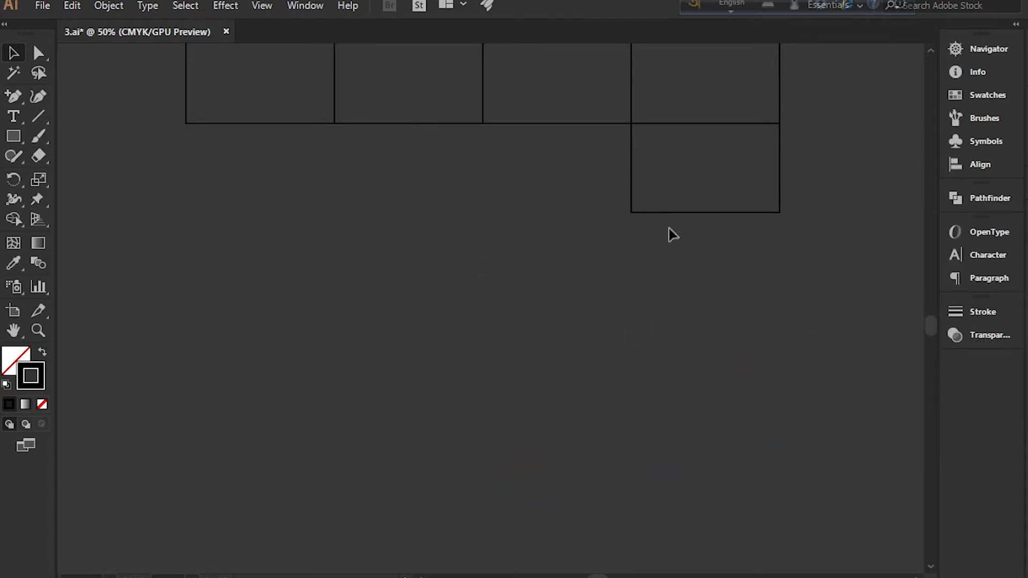
pyautogui.scroll(4, 684, 214)
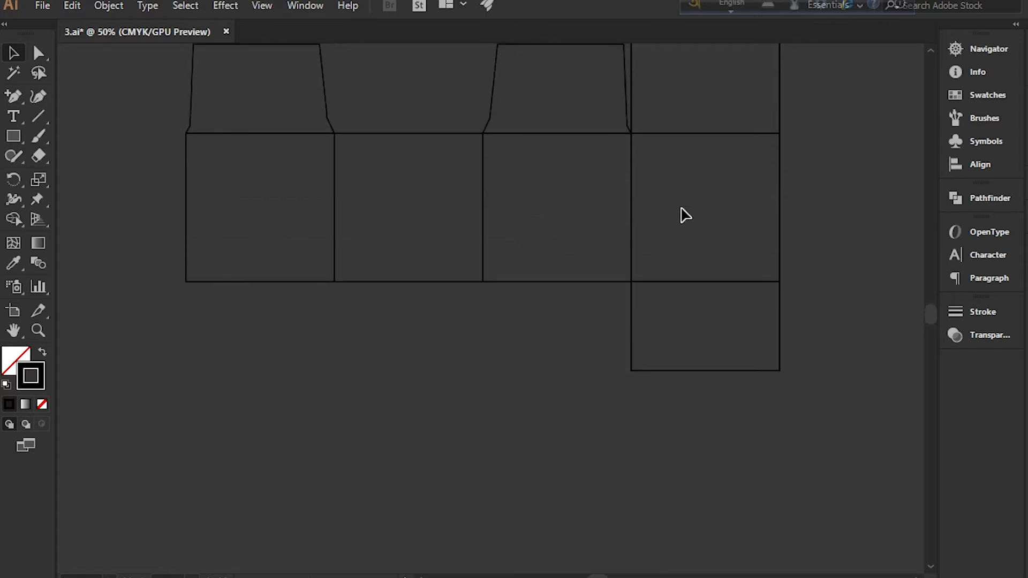
pyautogui.hotkey('ctrl', 'z')
pyautogui.click(833, 177)
pyautogui.scroll(-2, 837, 182)
pyautogui.scroll(2, 837, 182)
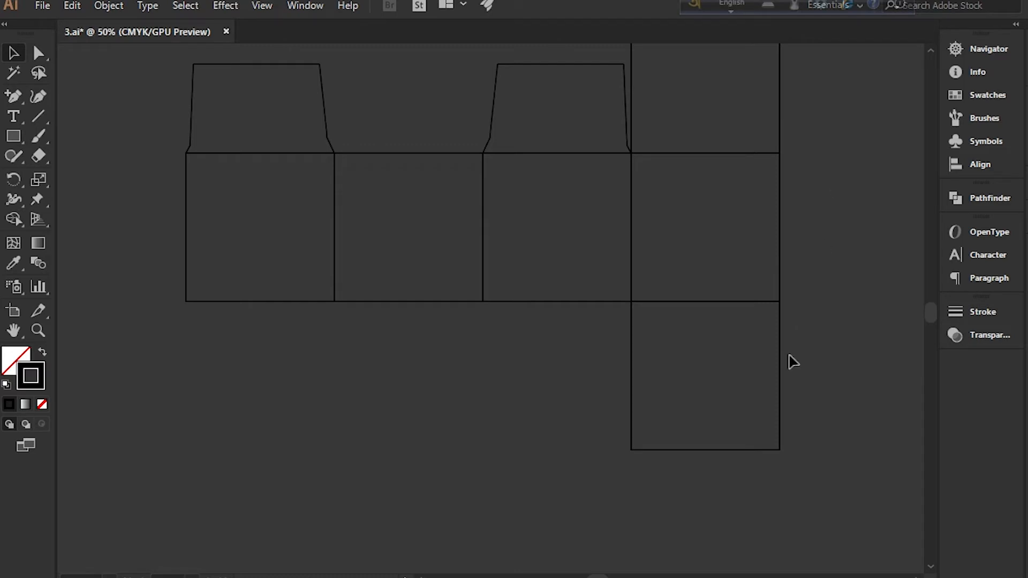
# Step: Set the height of the panel below the fourth square to 4 in
pyautogui.click(782, 372)
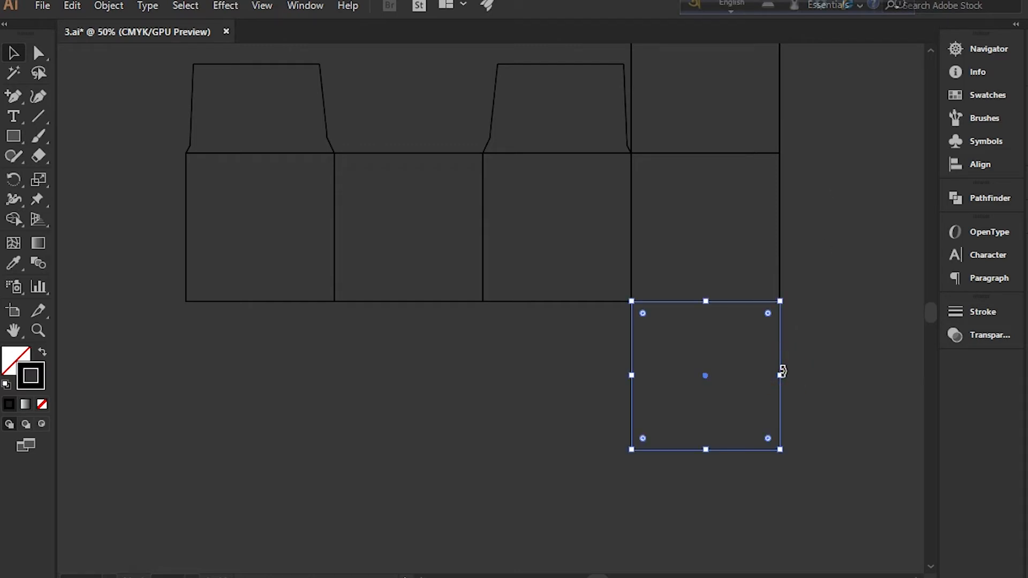
pyautogui.hotkey('shift', 'F8')
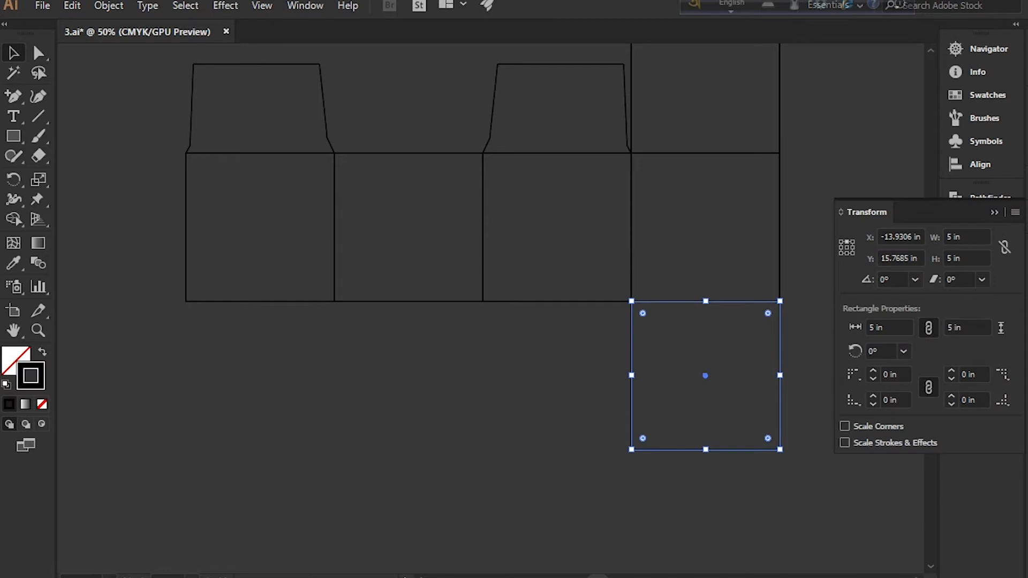
pyautogui.click(965, 257)
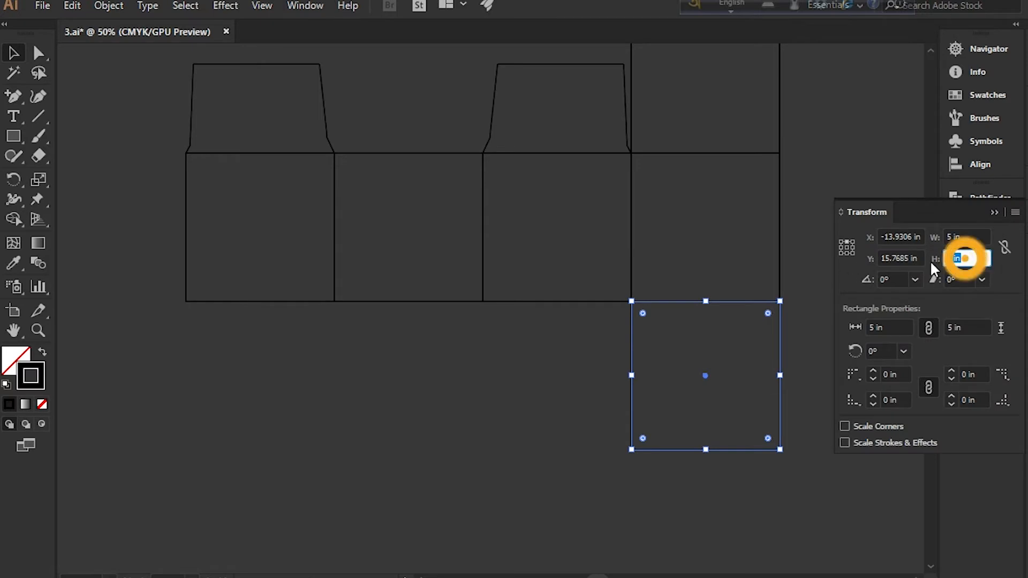
pyautogui.write('4')
pyautogui.press('Return')
pyautogui.click(517, 396)
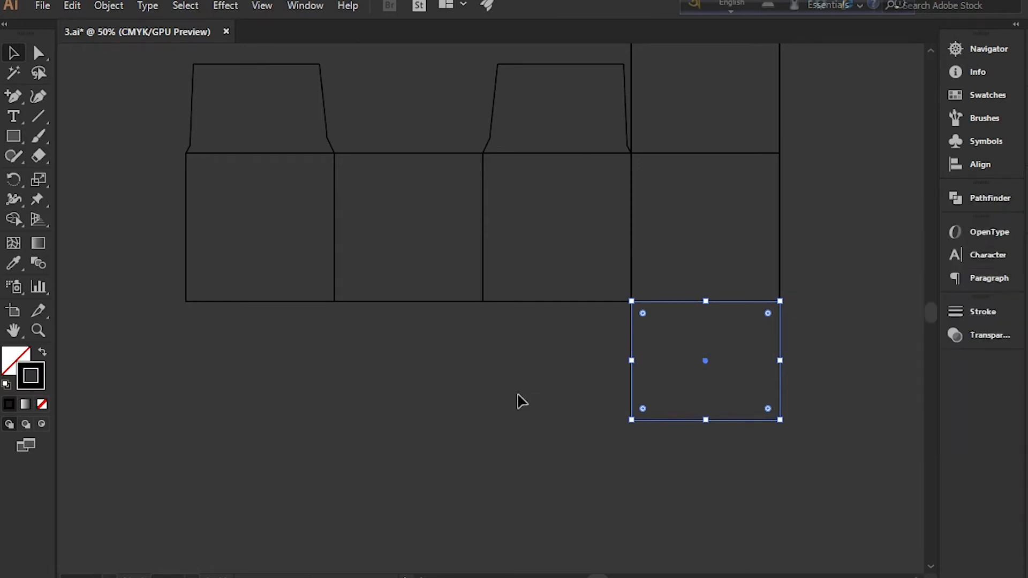
# Step: Duplicate the 4 in high panel into the empty area below the first square of the row
pyautogui.scroll(-2, 535, 383)
pyautogui.click(632, 322)
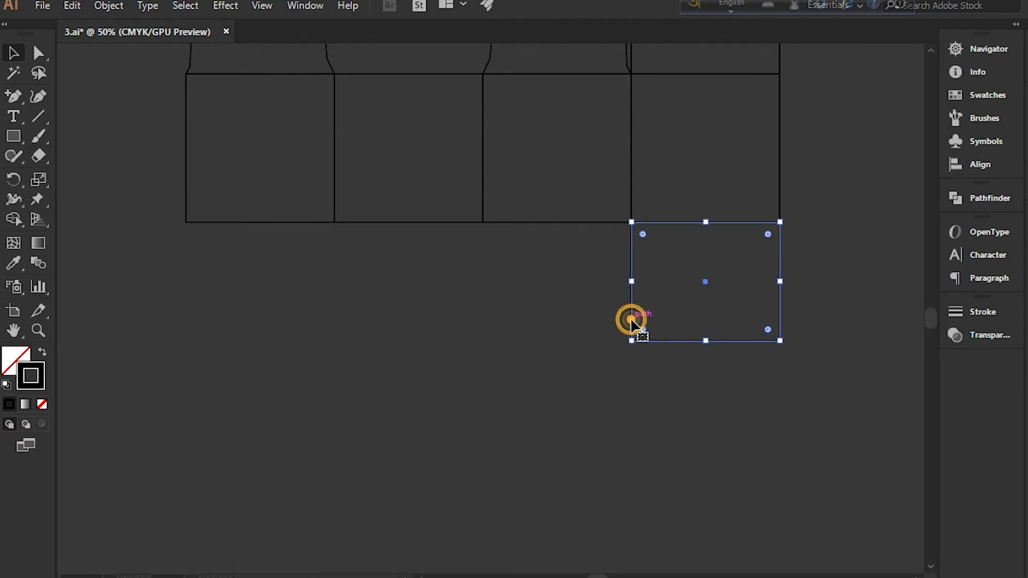
pyautogui.moveTo(633, 325); pyautogui.dragTo(197, 501)
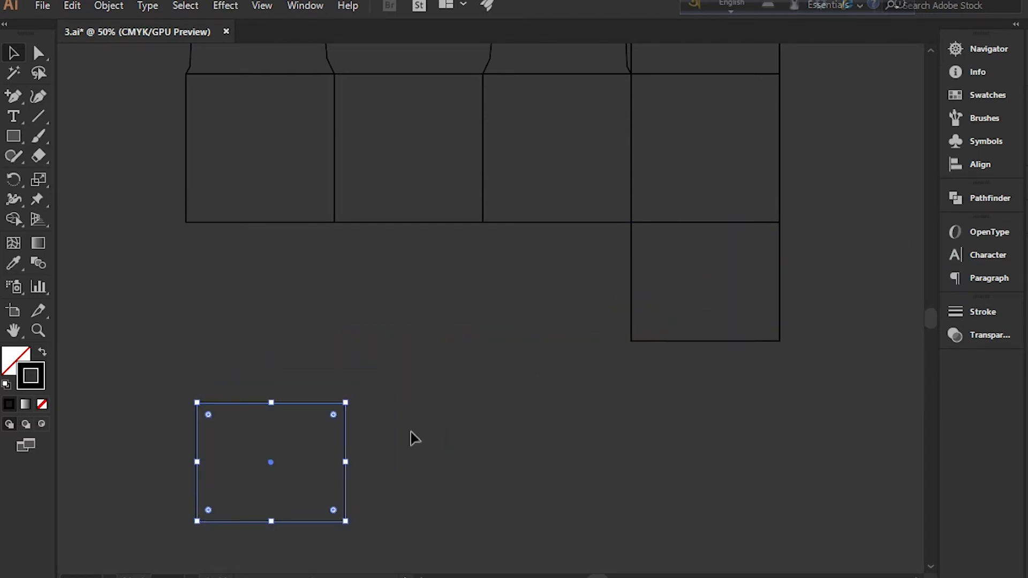
pyautogui.click(518, 407)
# Step: Draw a small square with the Rectangle tool and place it straddling the bottom edge of the copied panel
pyautogui.click(12, 136)
pyautogui.moveTo(431, 337); pyautogui.dragTo(513, 371)
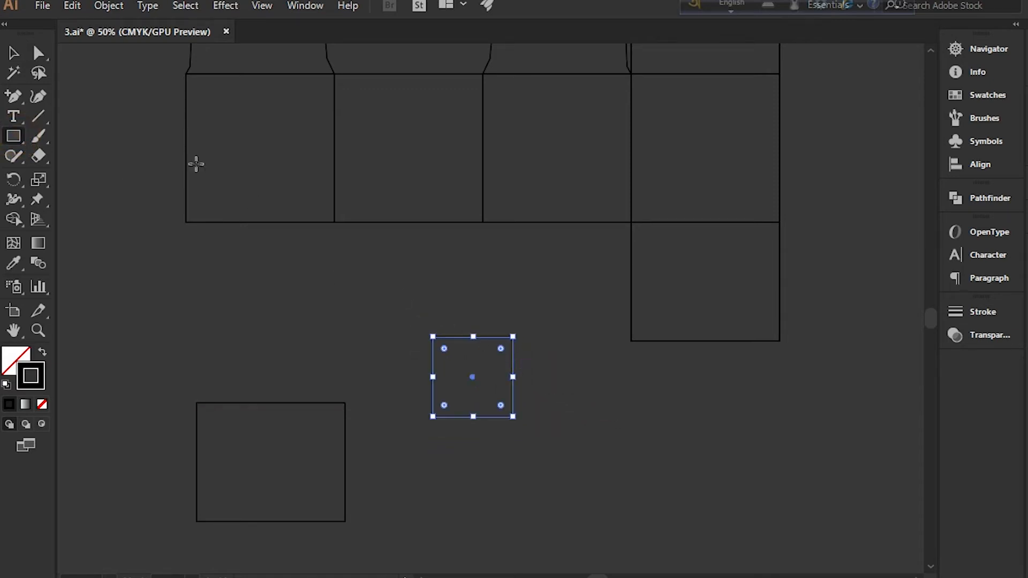
pyautogui.click(13, 52)
pyautogui.click(498, 363)
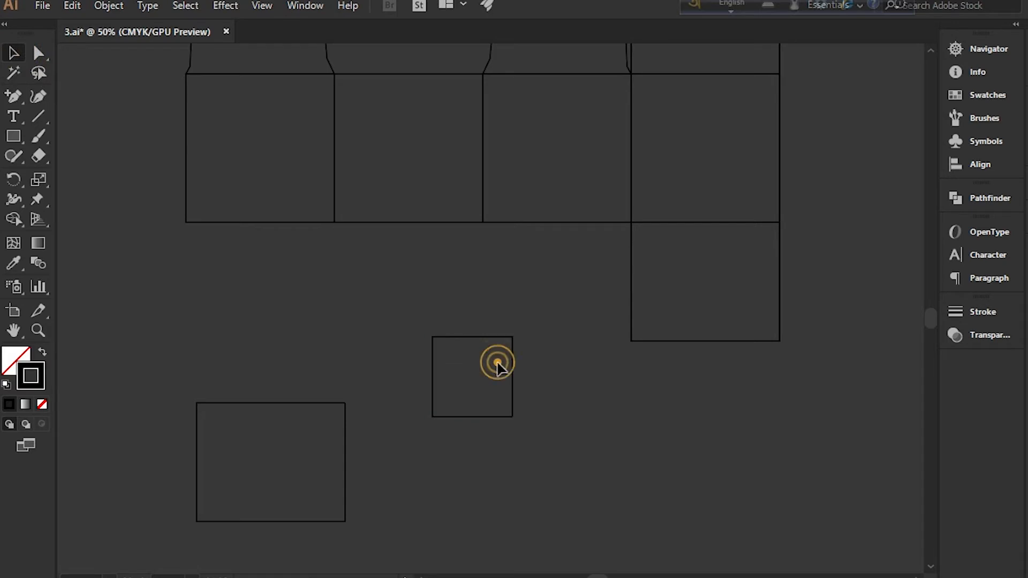
pyautogui.moveTo(511, 368); pyautogui.dragTo(310, 502)
pyautogui.click(463, 458)
# Step: Delete the plain panel below the fourth square and centre the small square across the copied panel's bottom edge
pyautogui.click(659, 339)
pyautogui.press('Delete')
pyautogui.moveTo(148, 328); pyautogui.dragTo(435, 550)
pyautogui.click(412, 514)
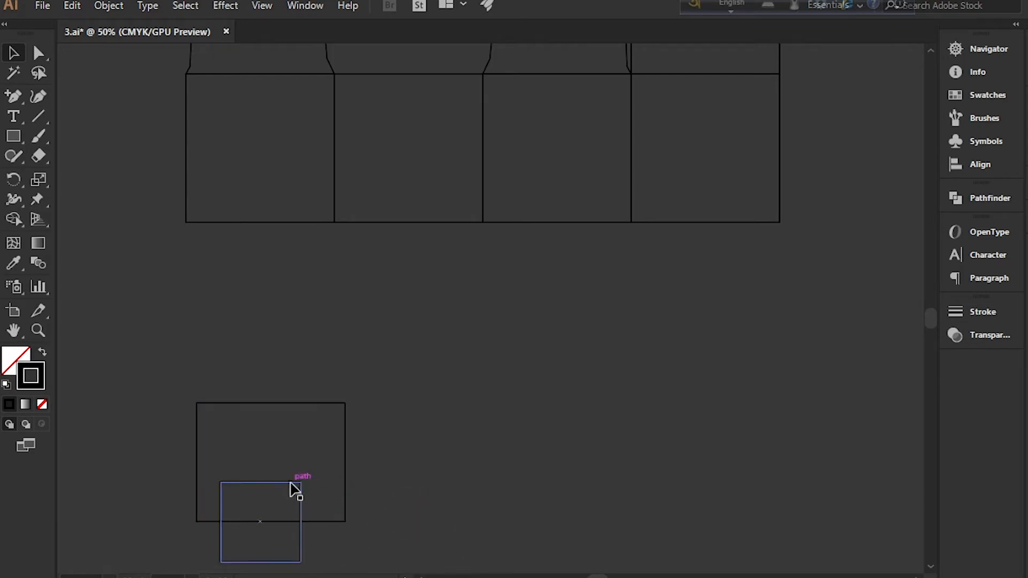
pyautogui.moveTo(293, 482)
pyautogui.mouseDown()
pyautogui.moveTo(318, 488)
pyautogui.moveTo(307, 489)
pyautogui.mouseUp()
pyautogui.moveTo(193, 344); pyautogui.dragTo(394, 511)
pyautogui.click(460, 498)
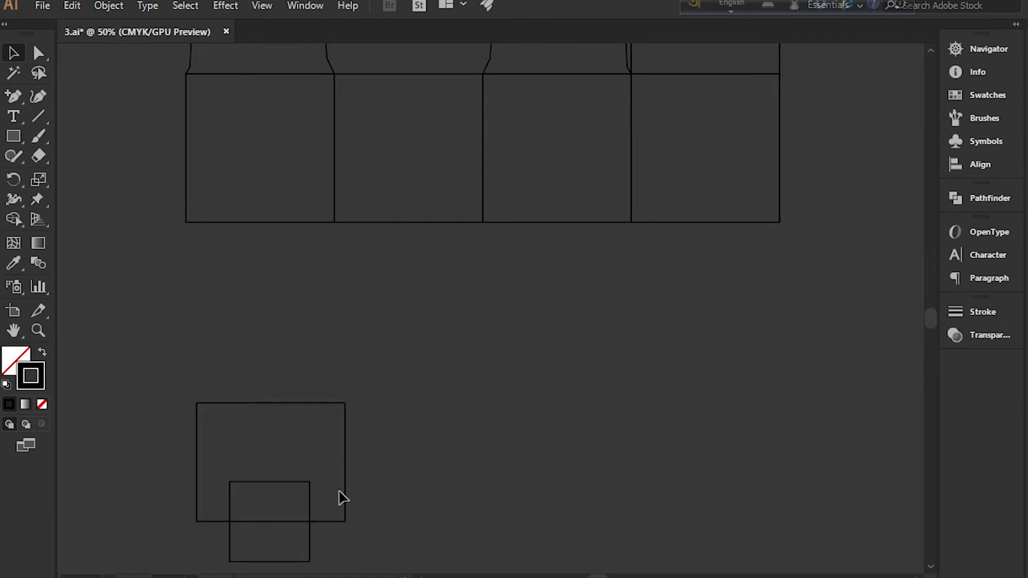
# Step: Duplicate the panel and small square beneath the fourth square and subtract the small square from that panel with Minus Front
pyautogui.moveTo(184, 367); pyautogui.dragTo(397, 530)
pyautogui.moveTo(313, 493); pyautogui.dragTo(751, 312)
pyautogui.click(990, 199)
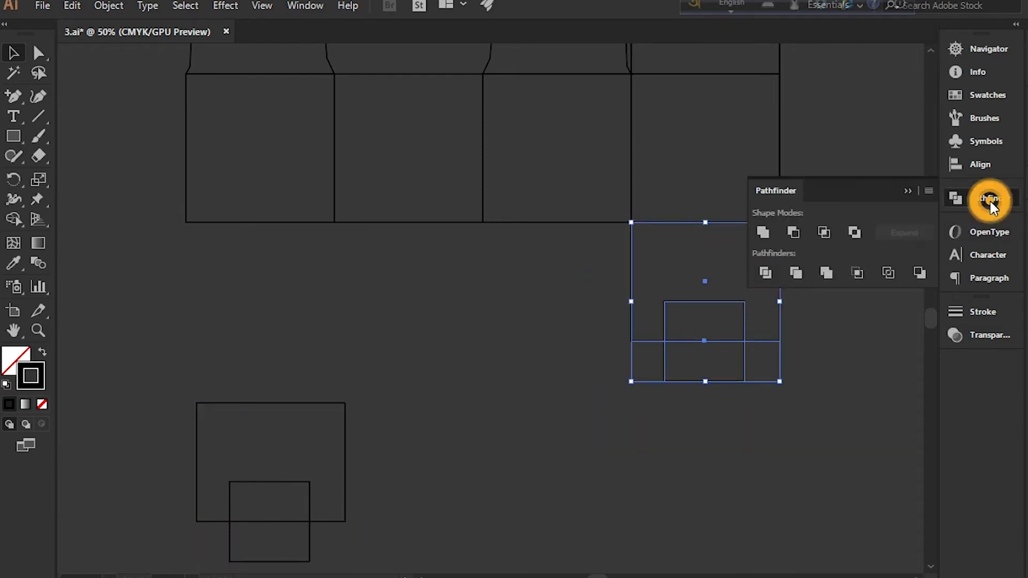
pyautogui.click(793, 232)
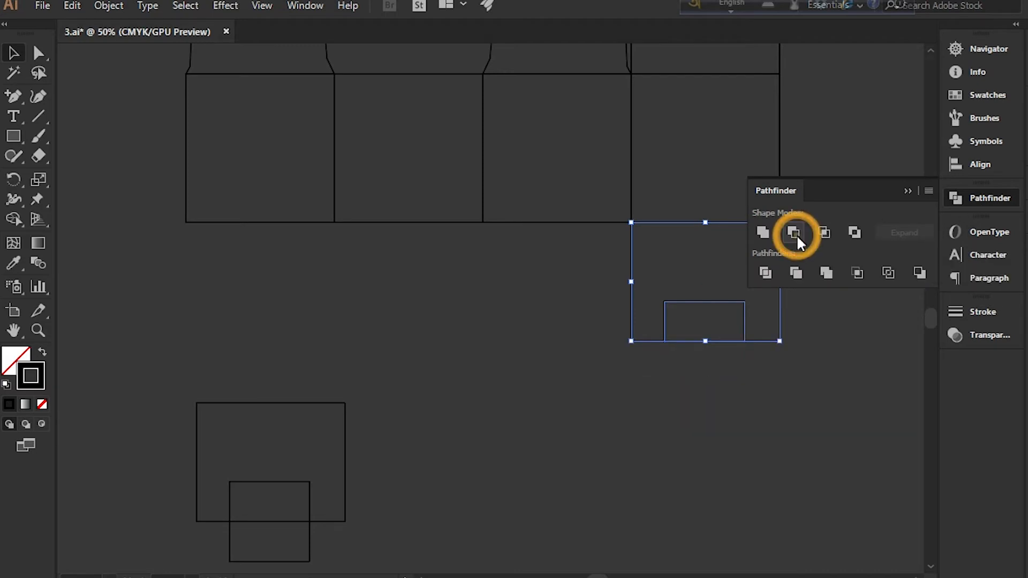
pyautogui.click(542, 472)
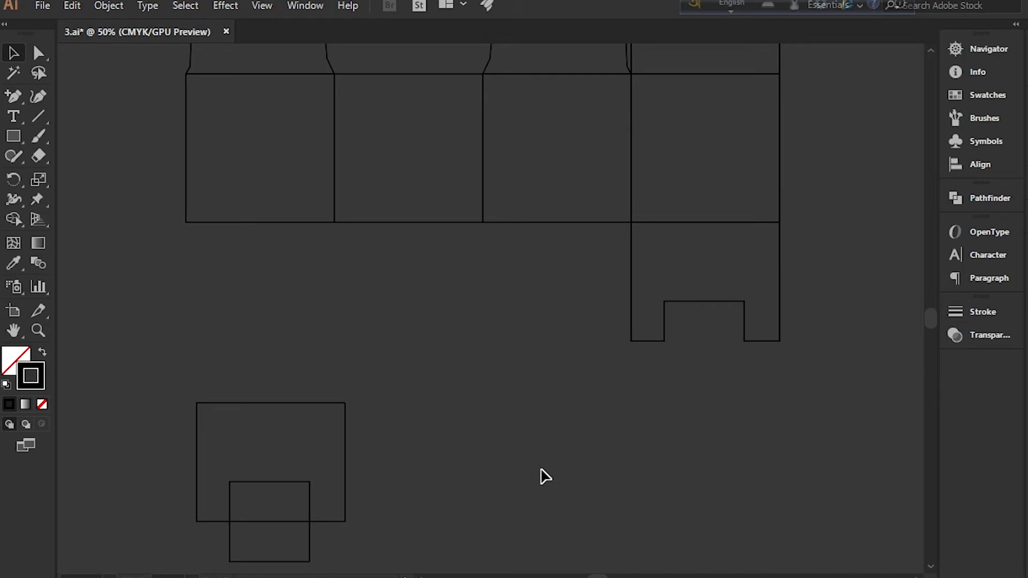
# Step: Duplicate the panel and small square again, placing the copy in the empty space between the original pair and the notched flap
pyautogui.moveTo(154, 369); pyautogui.dragTo(403, 532)
pyautogui.moveTo(311, 483); pyautogui.dragTo(450, 305)
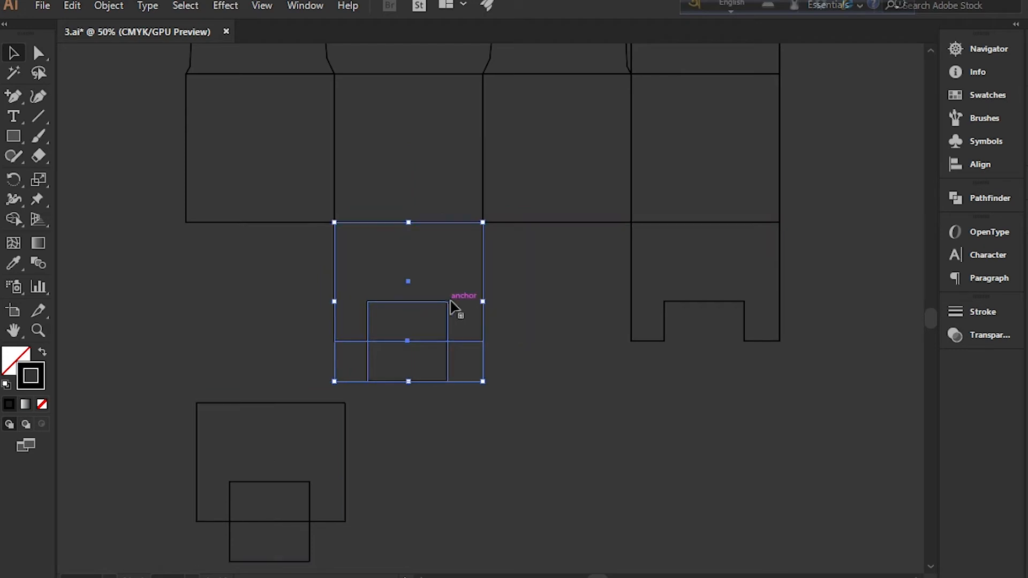
pyautogui.click(541, 377)
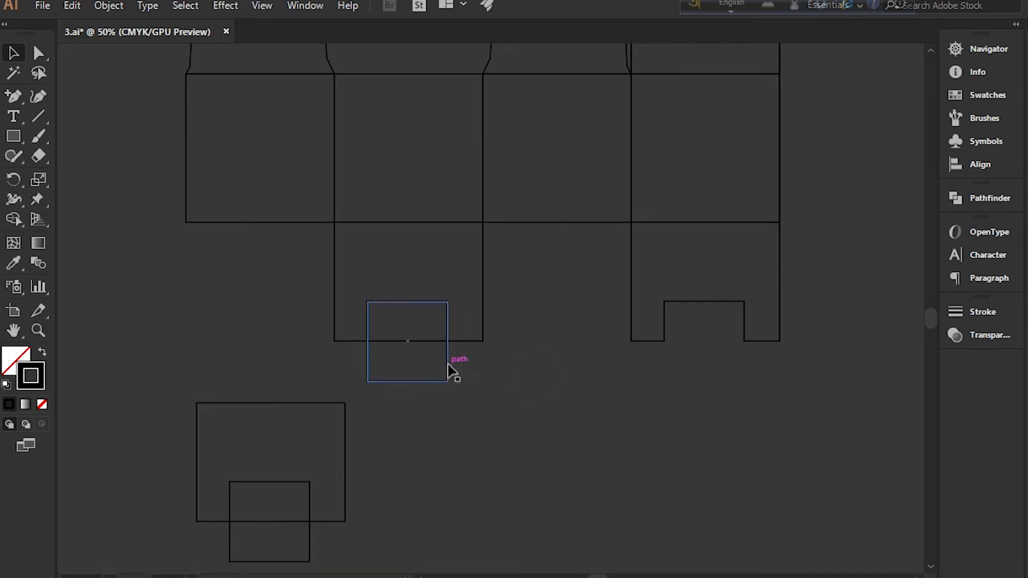
pyautogui.moveTo(316, 315); pyautogui.dragTo(518, 358)
pyautogui.moveTo(450, 360); pyautogui.dragTo(554, 471)
pyautogui.click(659, 478)
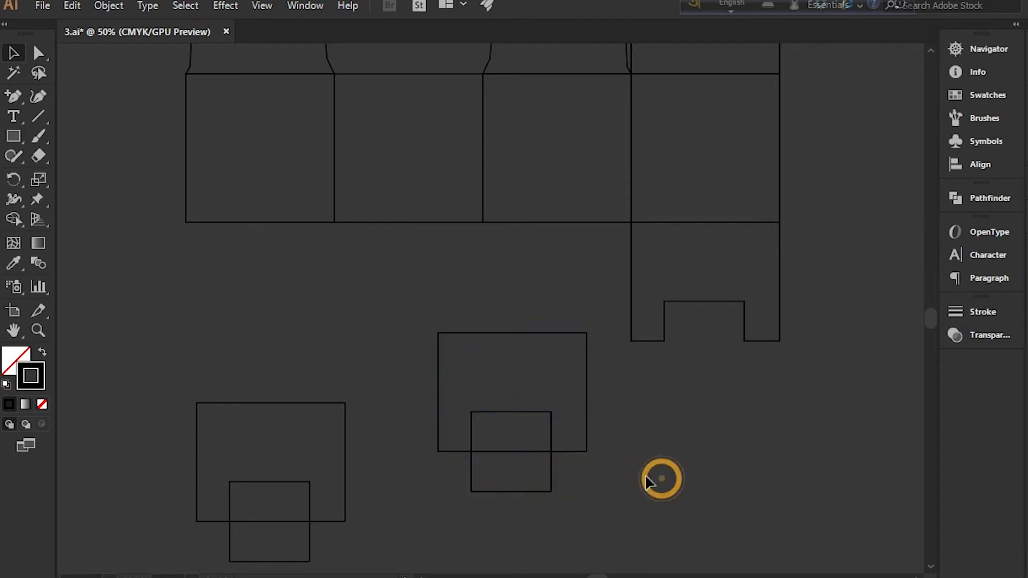
# Step: Duplicate the small square of the new pair upward, resting the copy's bottom edge on the panel's bottom edge
pyautogui.click(551, 470)
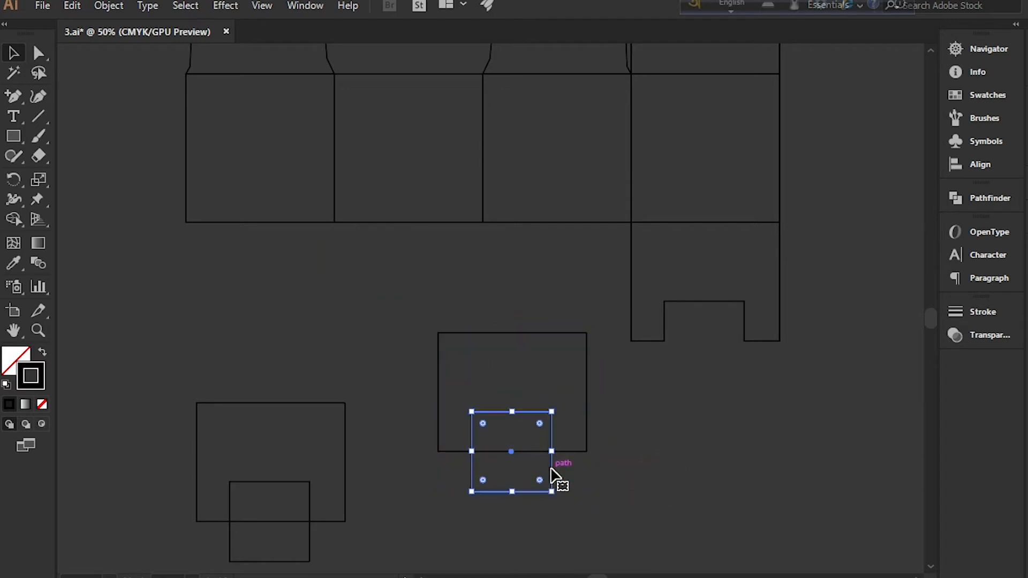
pyautogui.moveTo(551, 469); pyautogui.dragTo(550, 419)
pyautogui.moveTo(551, 420); pyautogui.dragTo(550, 425)
pyautogui.click(612, 523)
# Step: Widen the lower small square on both sides to span the full width of its panel
pyautogui.click(548, 489)
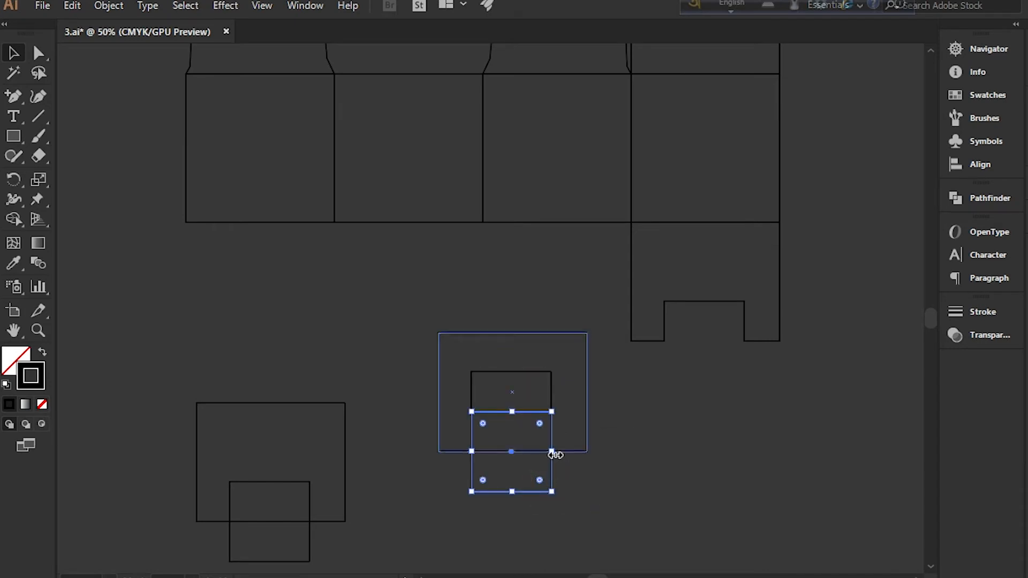
pyautogui.moveTo(551, 451); pyautogui.dragTo(586, 454)
pyautogui.click(633, 445)
pyautogui.hotkey('ctrl', 'z')
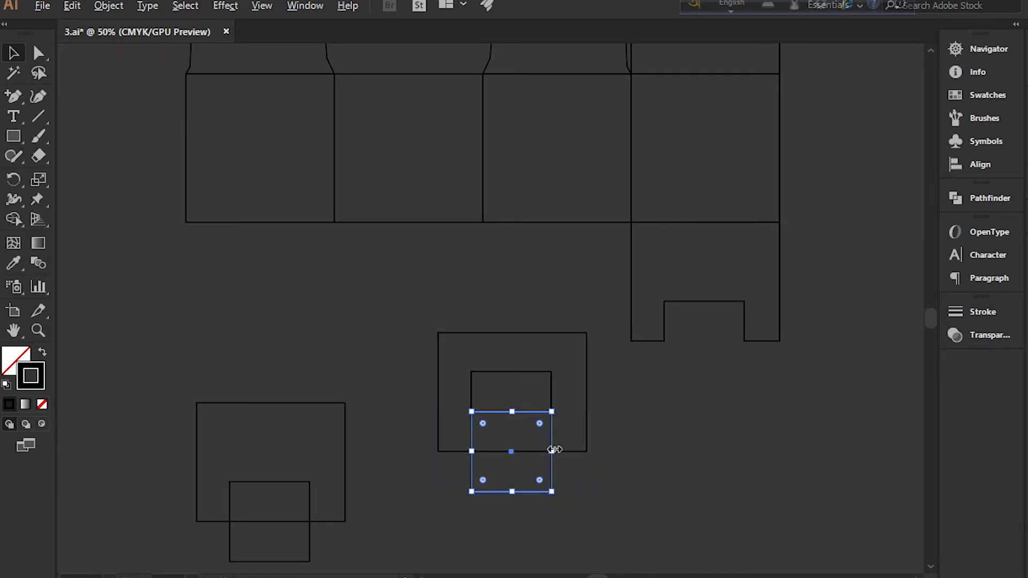
pyautogui.moveTo(554, 451); pyautogui.dragTo(586, 454)
pyautogui.moveTo(440, 451); pyautogui.dragTo(437, 449)
pyautogui.click(635, 529)
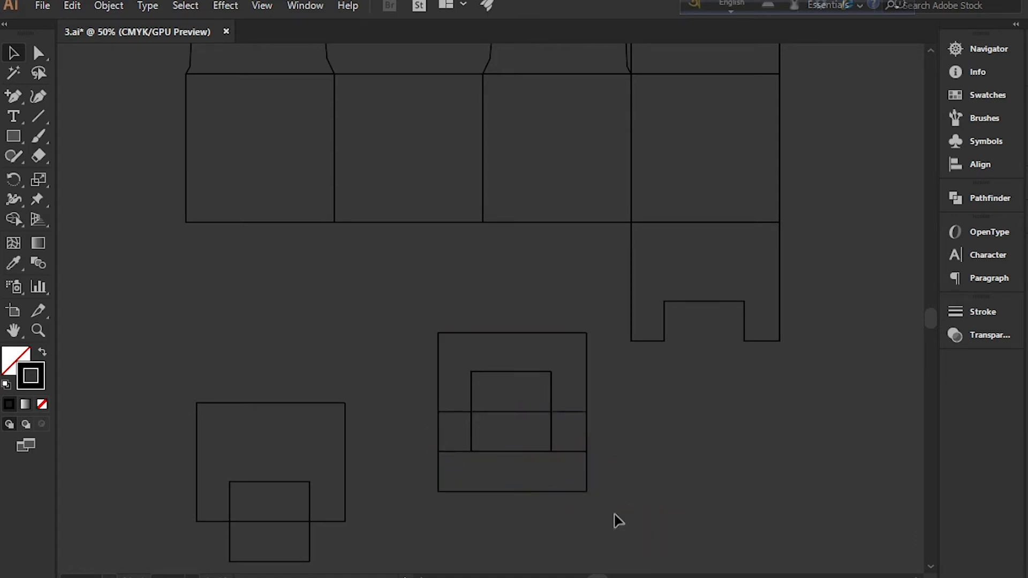
# Step: With the Shape Builder, remove the bottom strip and both lower side pieces, and merge the remaining regions into one tabbed flap
pyautogui.moveTo(356, 319); pyautogui.dragTo(560, 454)
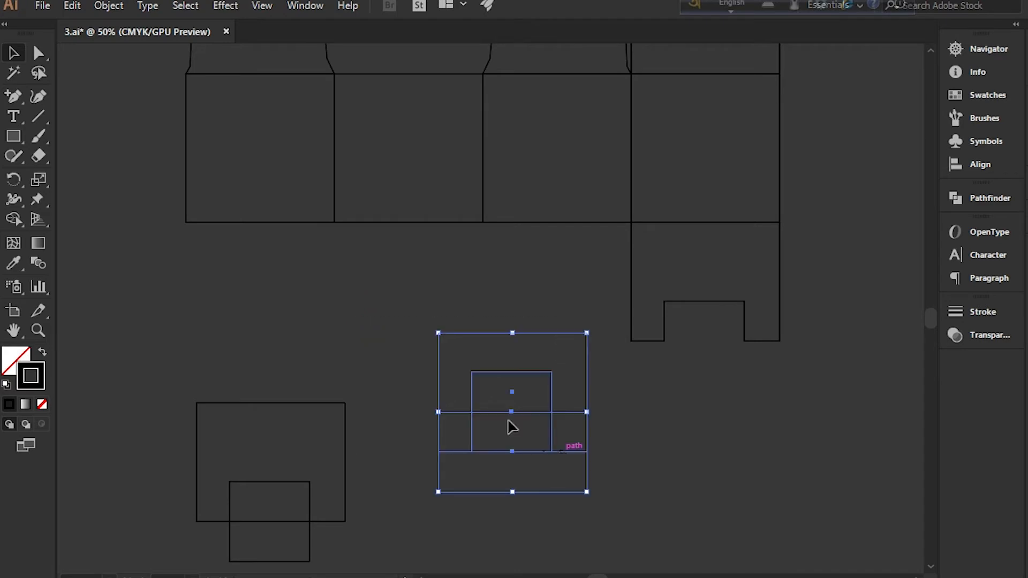
pyautogui.click(13, 219)
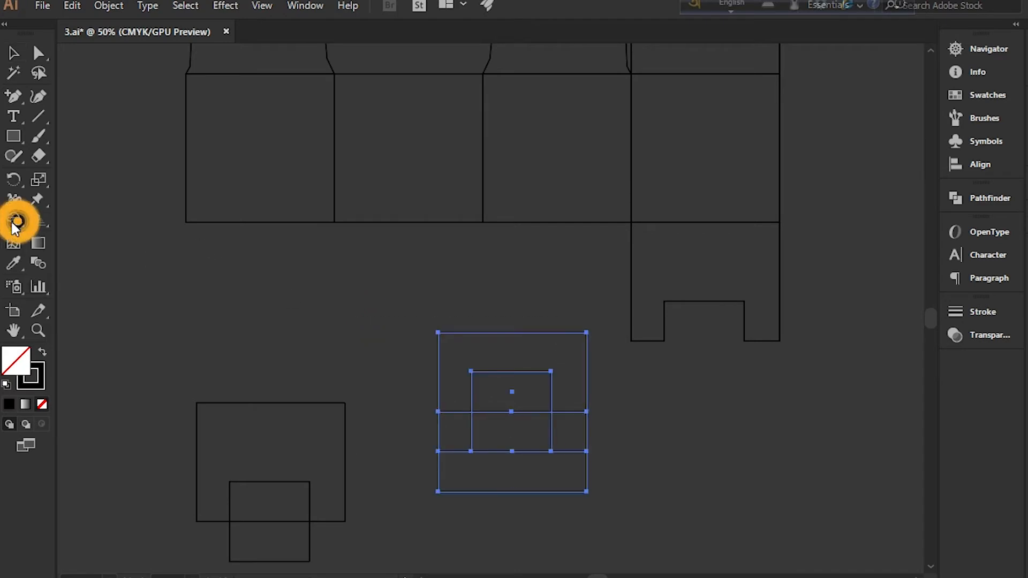
pyautogui.keyDown('alt'); pyautogui.click(544, 488); pyautogui.keyUp('alt')
pyautogui.keyDown('alt'); pyautogui.click(573, 429); pyautogui.keyUp('alt')
pyautogui.keyDown('alt'); pyautogui.click(454, 441); pyautogui.keyUp('alt')
pyautogui.moveTo(519, 428)
pyautogui.mouseDown()
pyautogui.moveTo(566, 383)
pyautogui.moveTo(551, 366)
pyautogui.mouseUp()
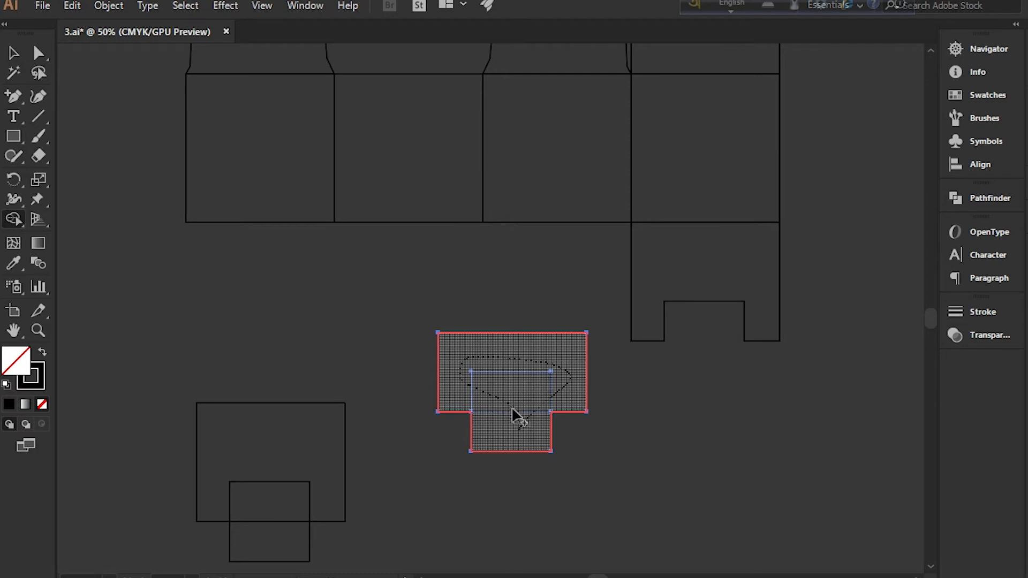
pyautogui.moveTo(512, 406); pyautogui.dragTo(517, 416)
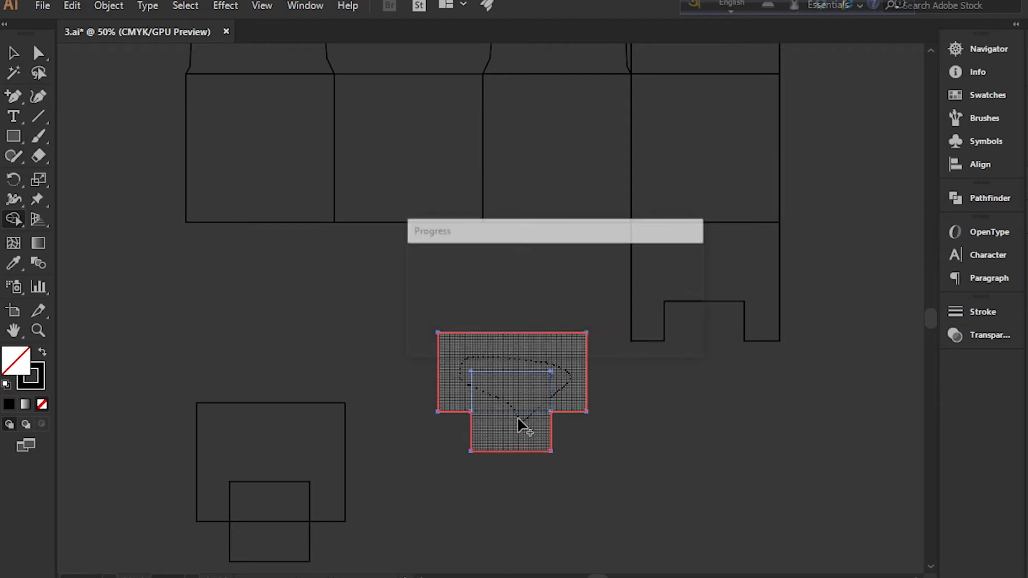
# Step: Remove the two outer lower shoulder anchor points so the flap's sides taper from its top corners to the tab
pyautogui.click(11, 95)
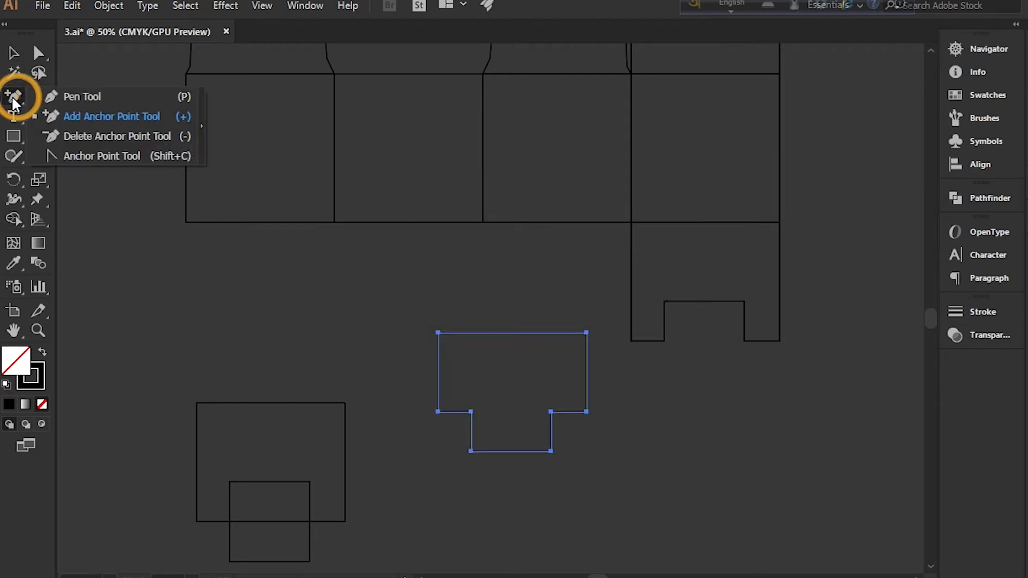
pyautogui.click(98, 134)
pyautogui.click(439, 411)
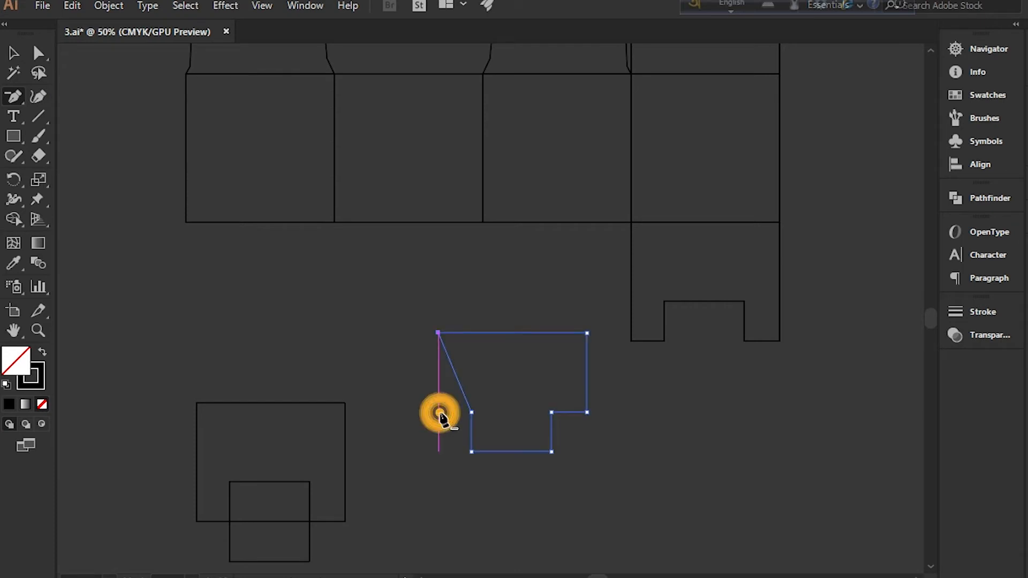
pyautogui.click(588, 412)
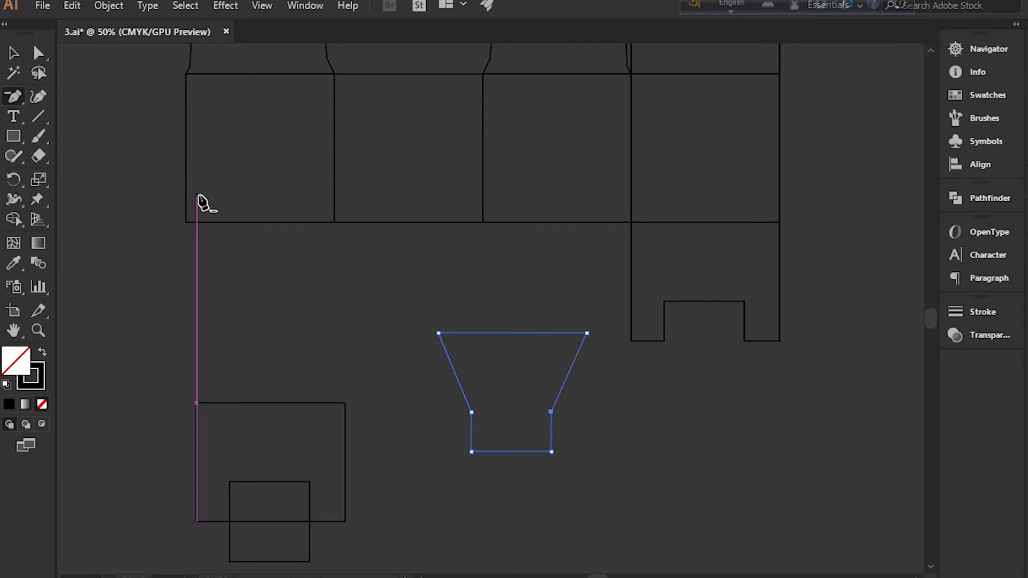
# Step: Move the tapered tabbed flap so its top edge meets the bottom edge of the second panel
pyautogui.click(13, 52)
pyautogui.moveTo(470, 414); pyautogui.dragTo(368, 307)
pyautogui.click(504, 406)
pyautogui.scroll(3, 505, 412)
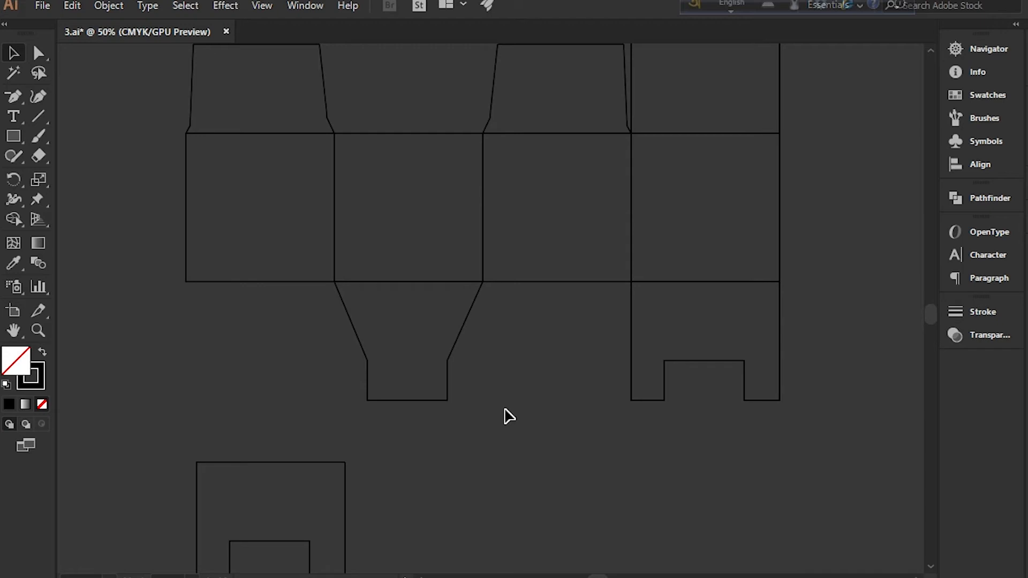
# Step: Draw a vertical centre line with the Pen tool through the remaining construction panel, from its bottom edge to its top edge
pyautogui.scroll(-4, 508, 416)
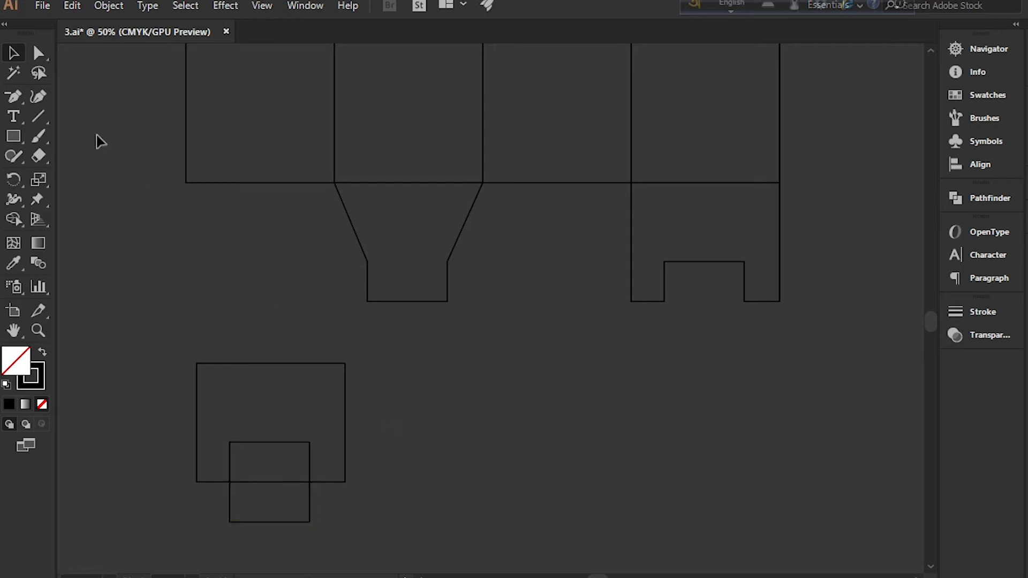
pyautogui.moveTo(15, 99); pyautogui.dragTo(48, 91)
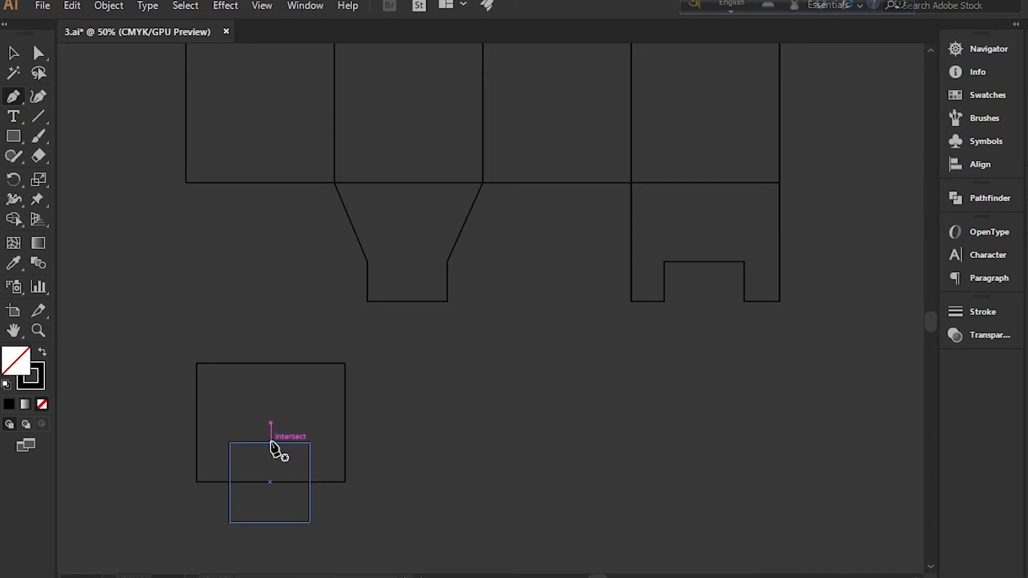
pyautogui.click(271, 482)
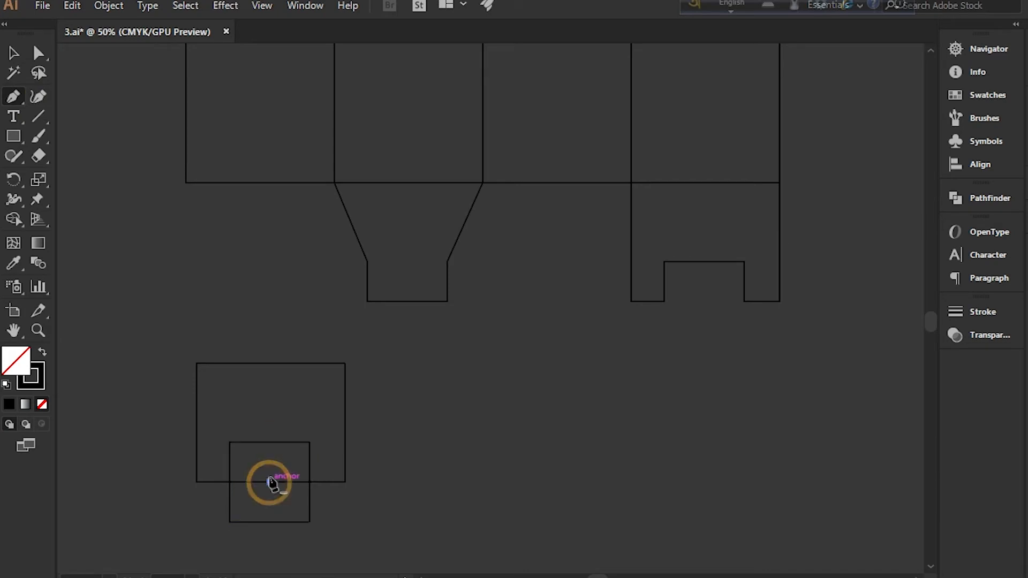
pyautogui.click(270, 364)
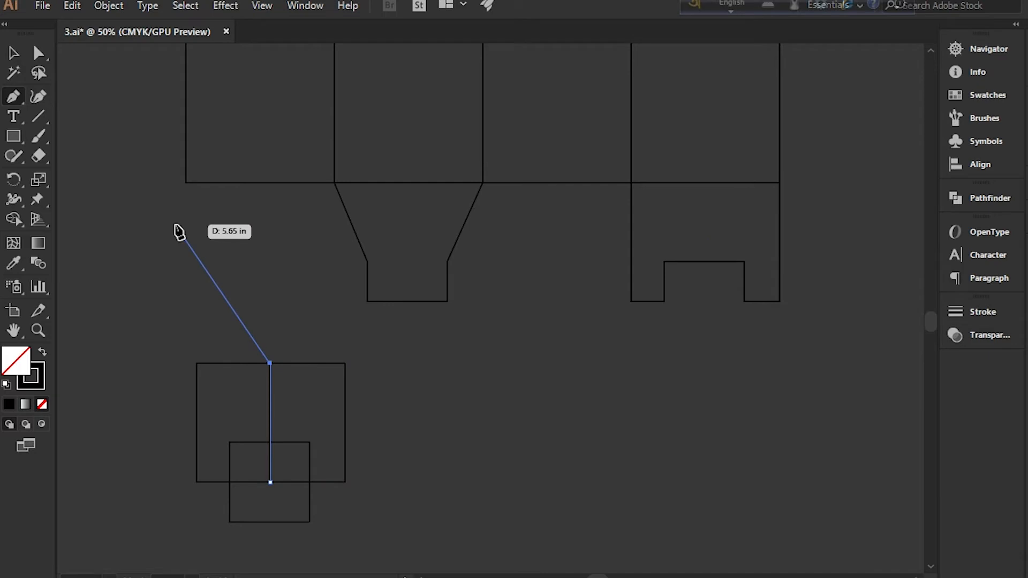
pyautogui.press('Escape')
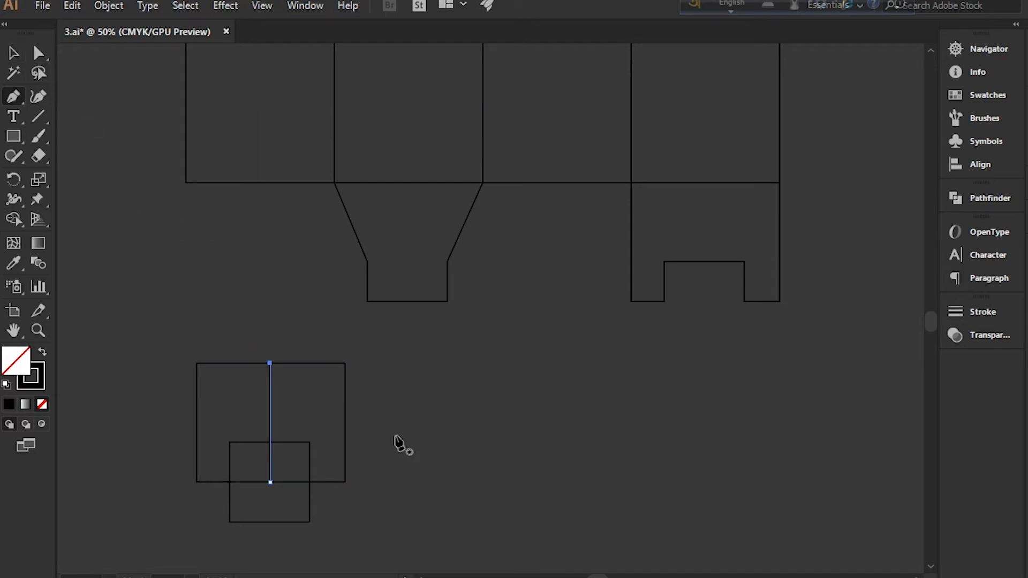
# Step: Trace a closed hooked flap over the construction shapes, with a diagonal from the top-right corner to the centre line and out to the small square's corner
pyautogui.click(197, 364)
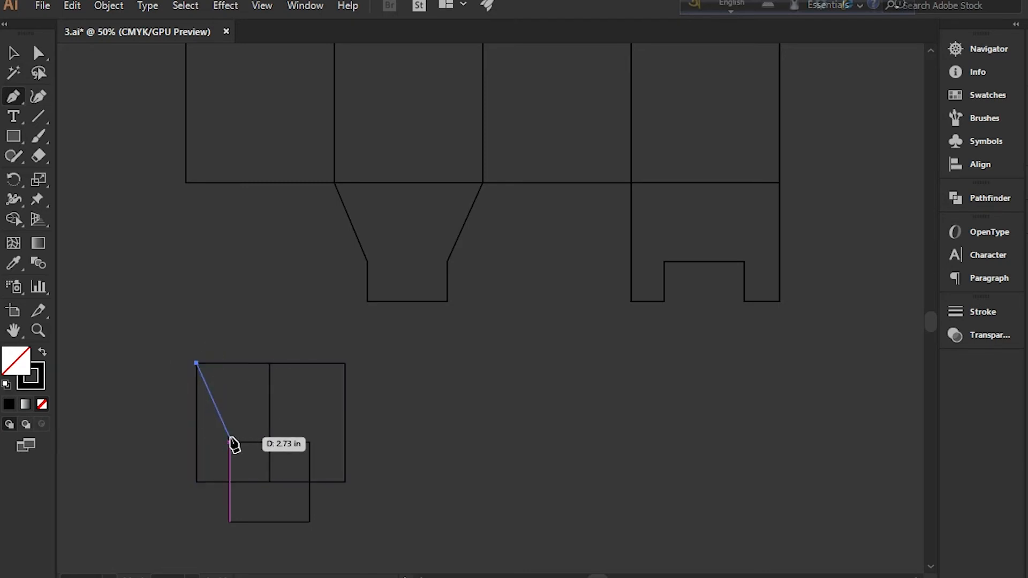
pyautogui.click(197, 442)
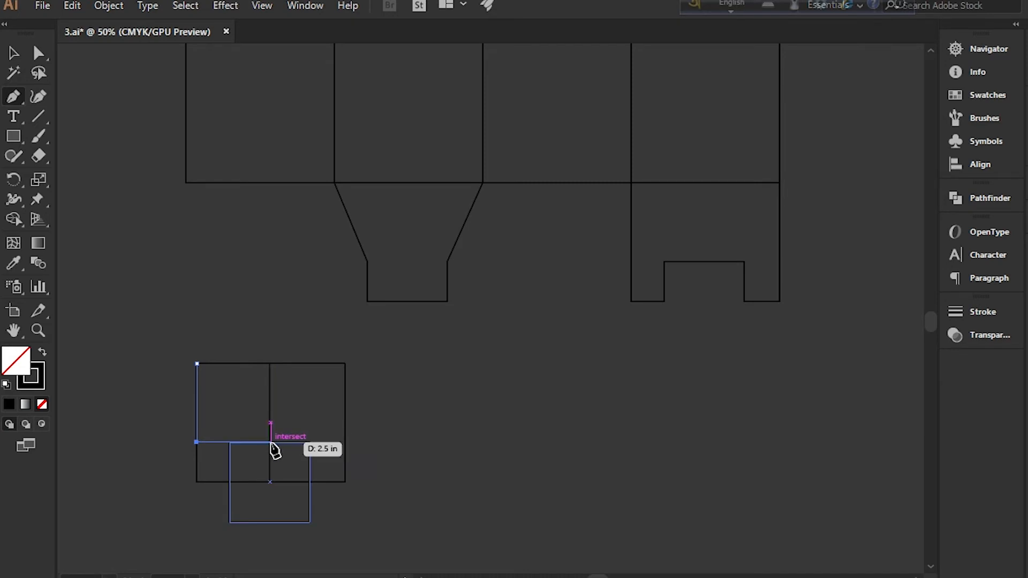
pyautogui.click(310, 442)
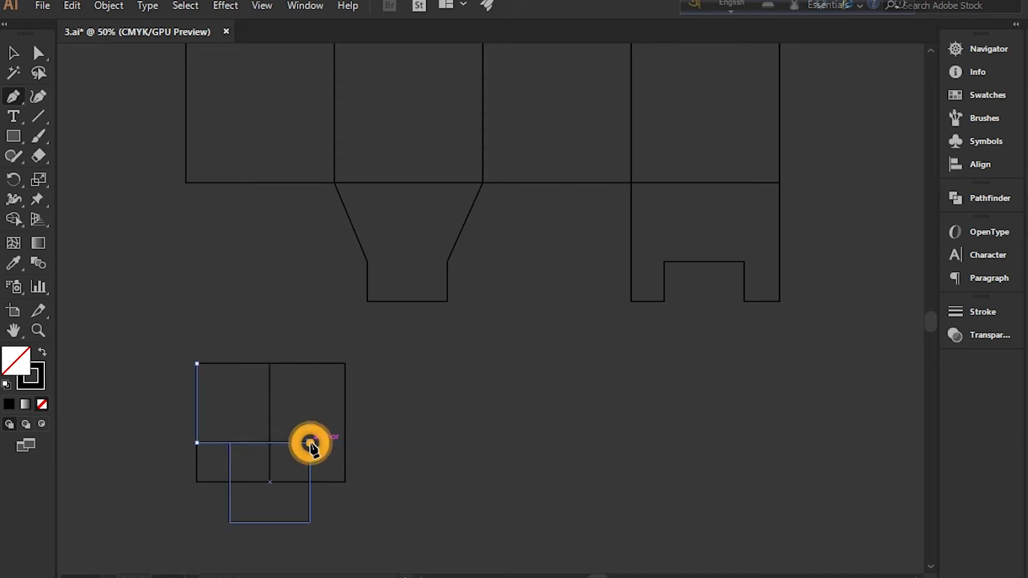
pyautogui.click(270, 423)
pyautogui.click(344, 363)
pyautogui.click(197, 364)
# Step: Move the hooked flap beneath the first panel and delete the leftover construction shapes
pyautogui.click(13, 52)
pyautogui.click(423, 402)
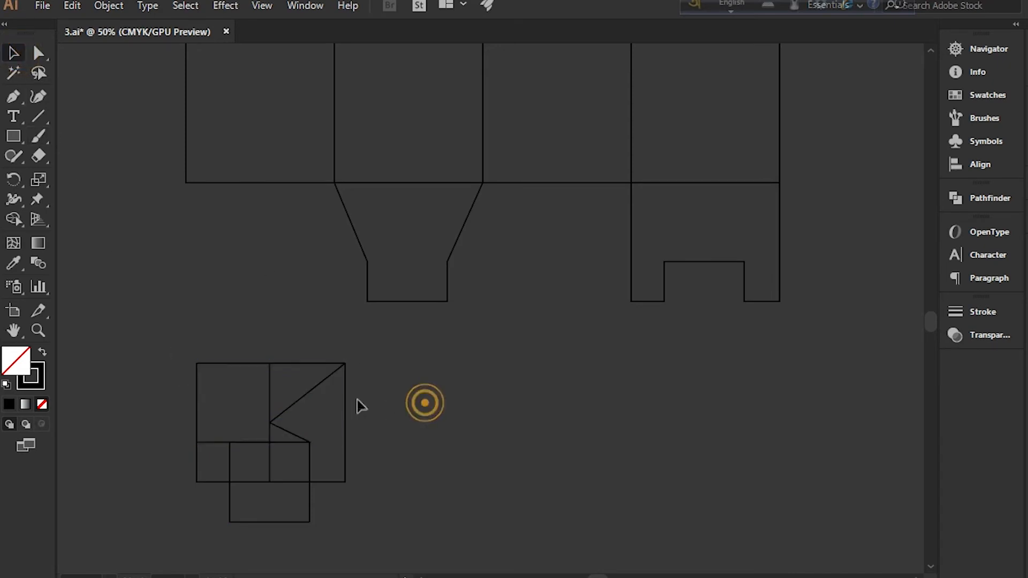
pyautogui.moveTo(313, 390); pyautogui.dragTo(303, 216)
pyautogui.click(328, 336)
pyautogui.moveTo(187, 315); pyautogui.dragTo(373, 546)
pyautogui.press('Delete')
pyautogui.scroll(3, 294, 433)
# Step: Nudge the hooked flap's lower-left corner point inward to slant its outer side
pyautogui.click(39, 52)
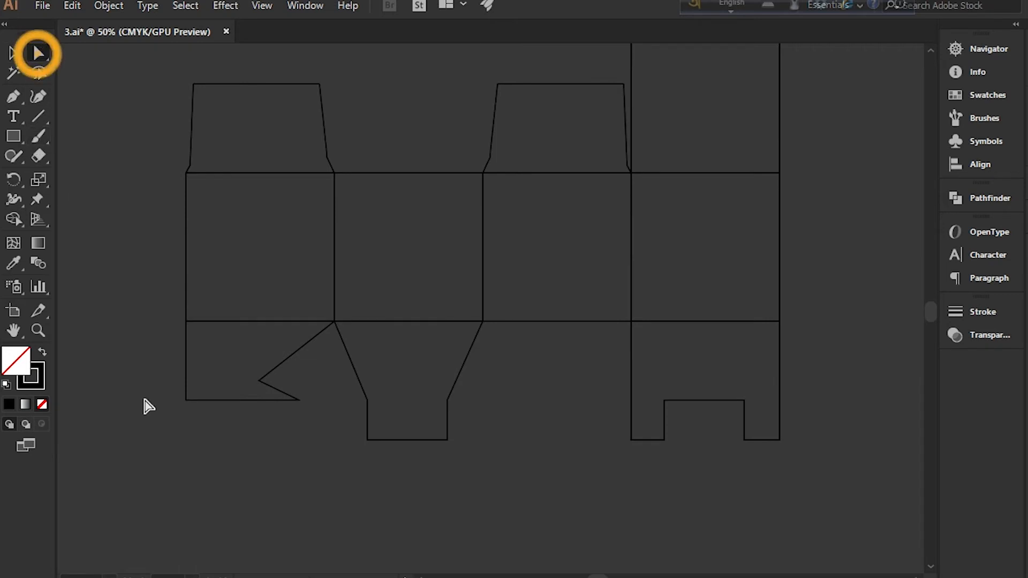
pyautogui.moveTo(154, 382); pyautogui.dragTo(196, 417)
pyautogui.hotkey('shift', 'Right')
pyautogui.hotkey('shift', 'Right')
pyautogui.hotkey('shift', 'Right')
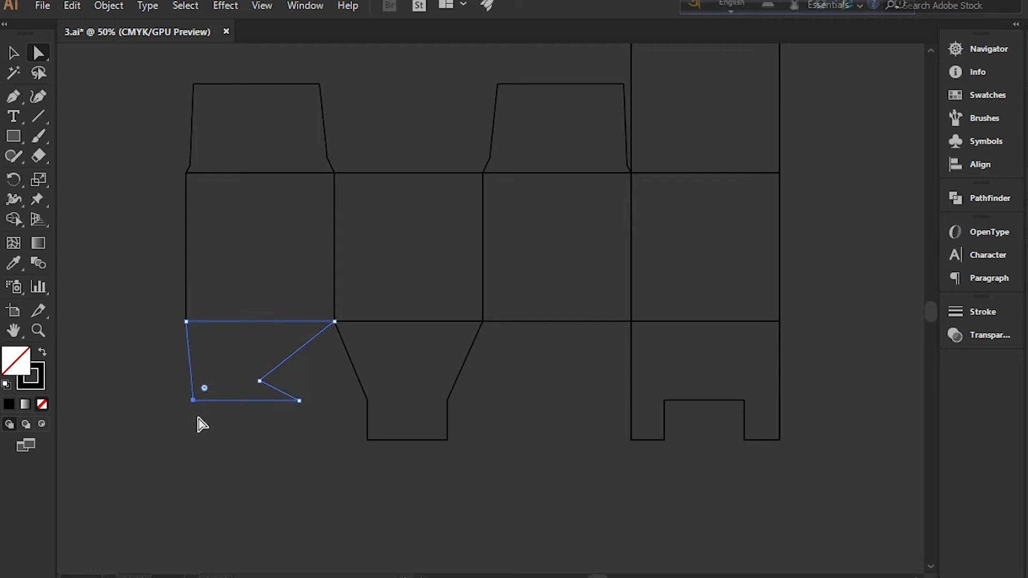
pyautogui.click(261, 461)
# Step: Duplicate the hooked flap beneath the third panel and reflect the copy across the vertical axis
pyautogui.click(15, 56)
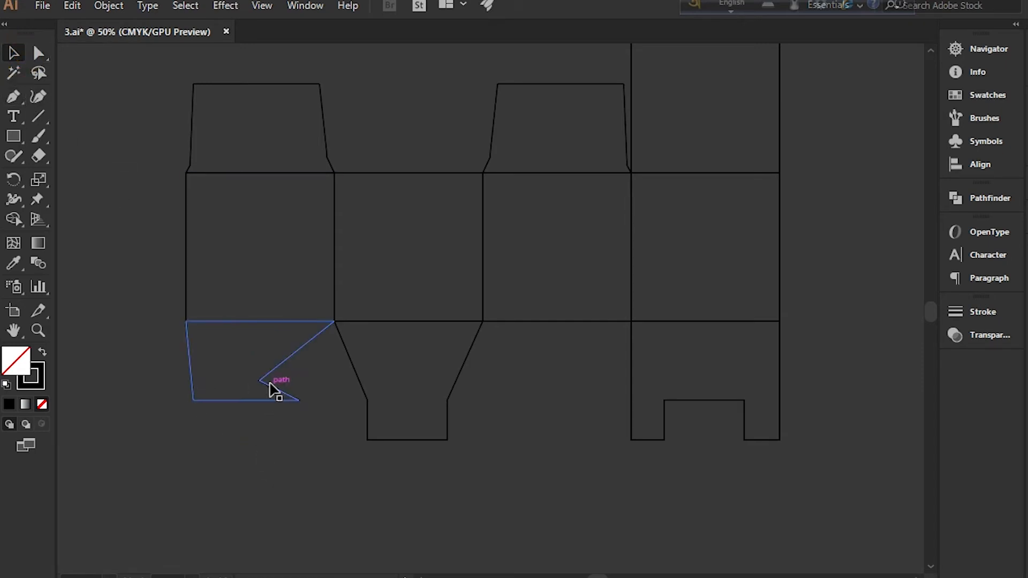
pyautogui.moveTo(270, 388); pyautogui.dragTo(567, 394)
pyautogui.rightClick(566, 391)
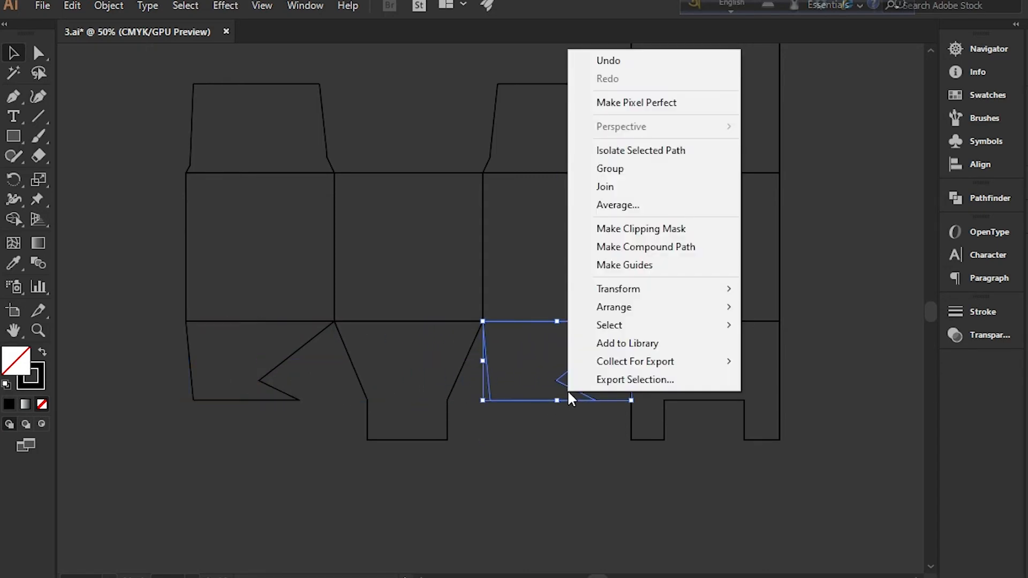
pyautogui.moveTo(640, 290)
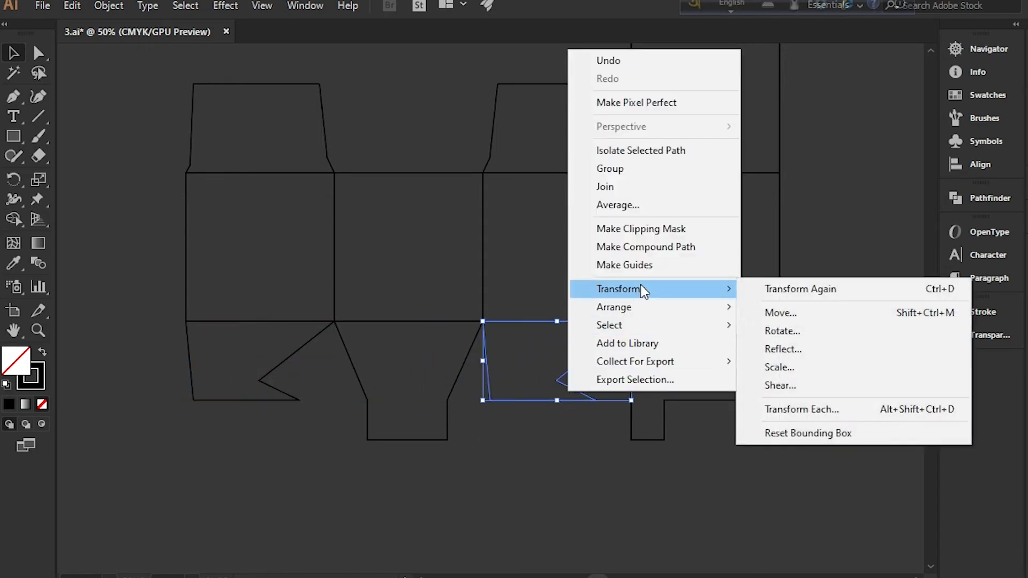
pyautogui.click(801, 349)
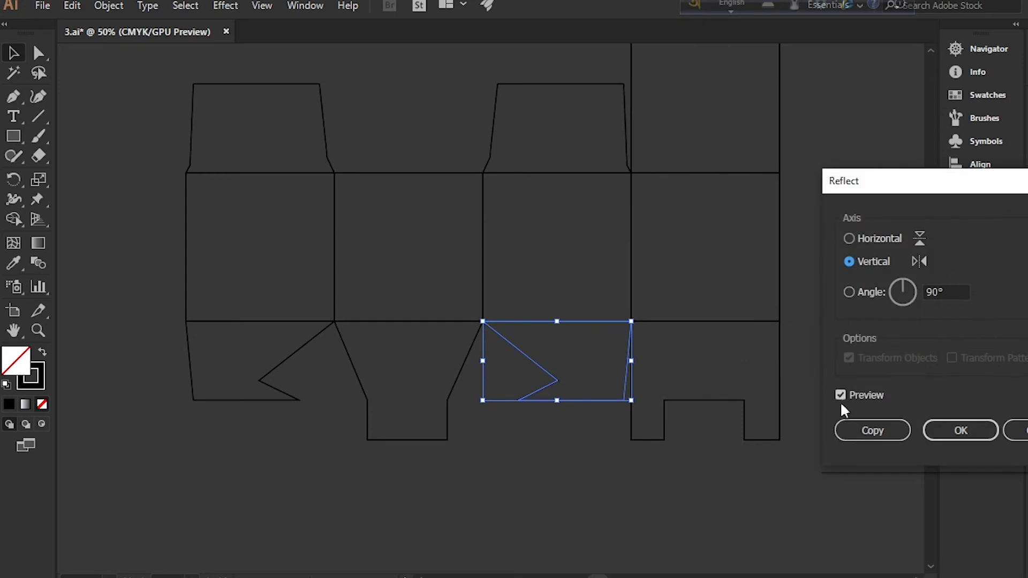
pyautogui.click(941, 432)
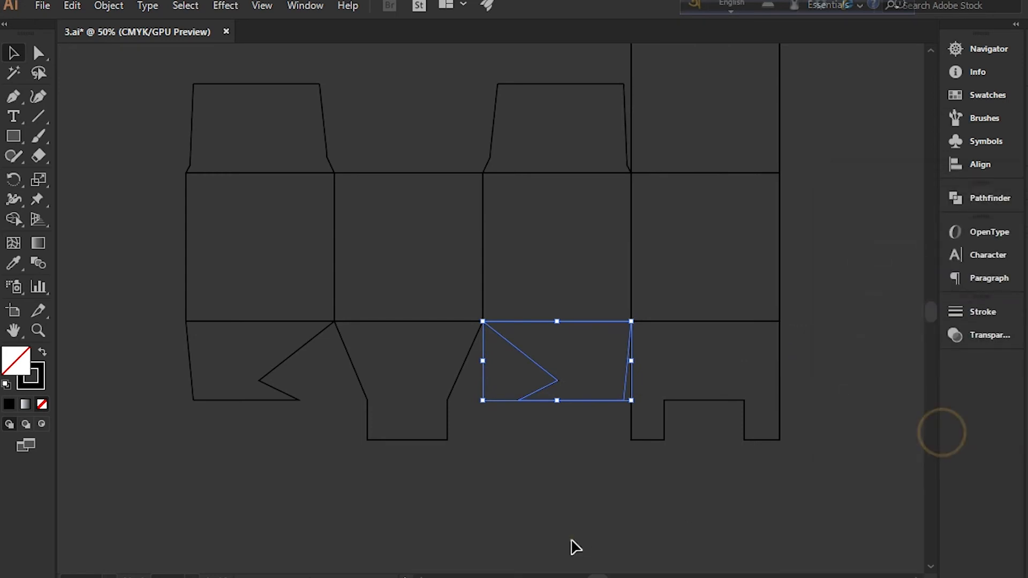
pyautogui.click(571, 538)
pyautogui.scroll(3, 571, 539)
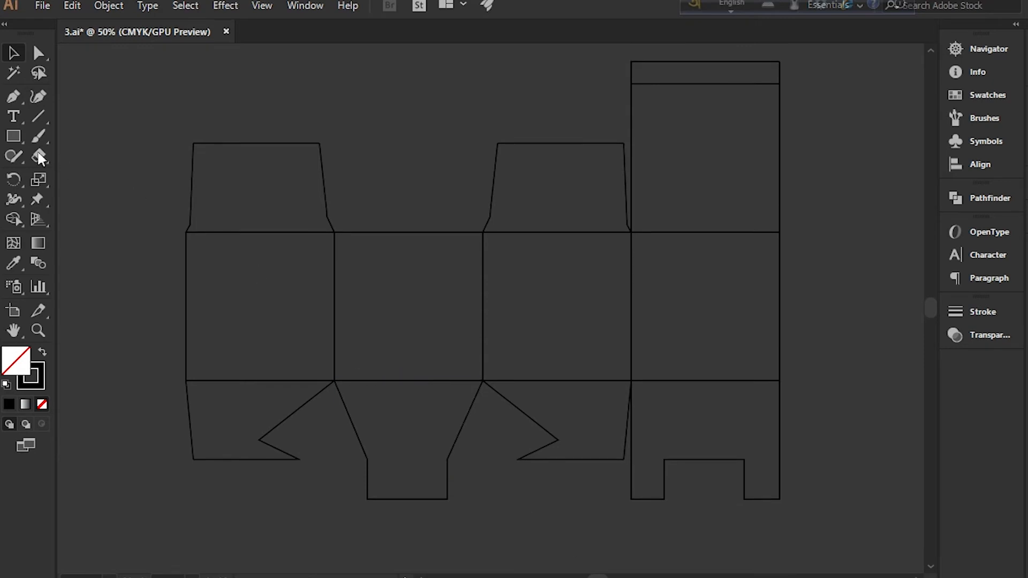
# Step: Draw a small rounded square and centre it on the top edge of the second panel
pyautogui.click(17, 137)
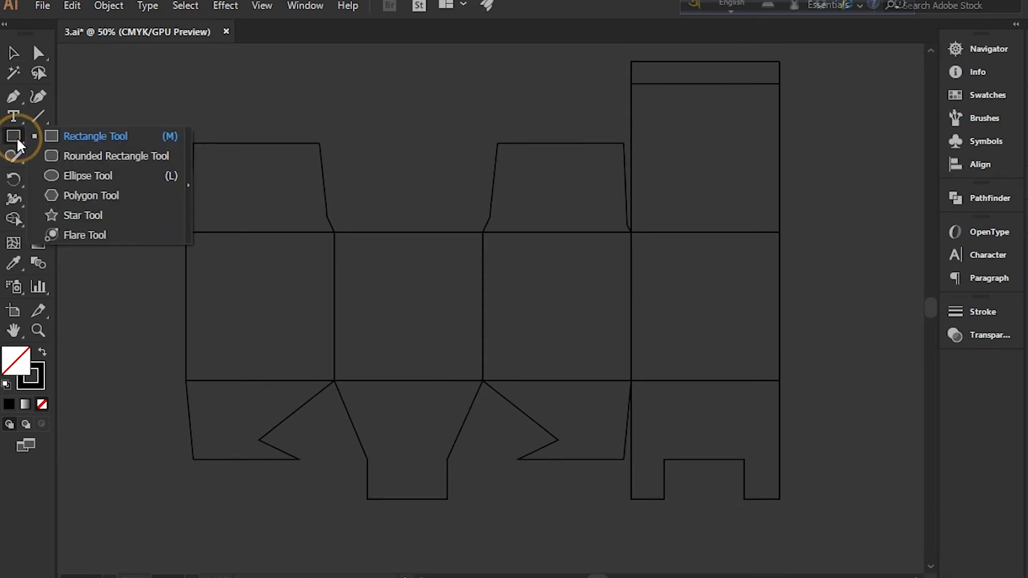
pyautogui.click(56, 155)
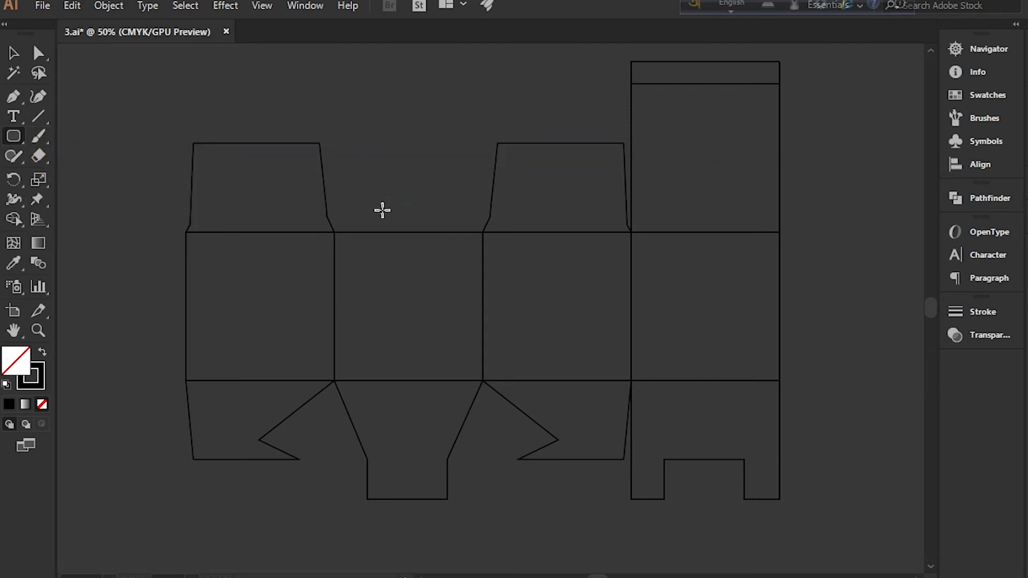
pyautogui.moveTo(382, 210); pyautogui.dragTo(423, 248)
pyautogui.click(14, 52)
pyautogui.click(447, 137)
pyautogui.moveTo(419, 214); pyautogui.dragTo(425, 219)
pyautogui.click(432, 192)
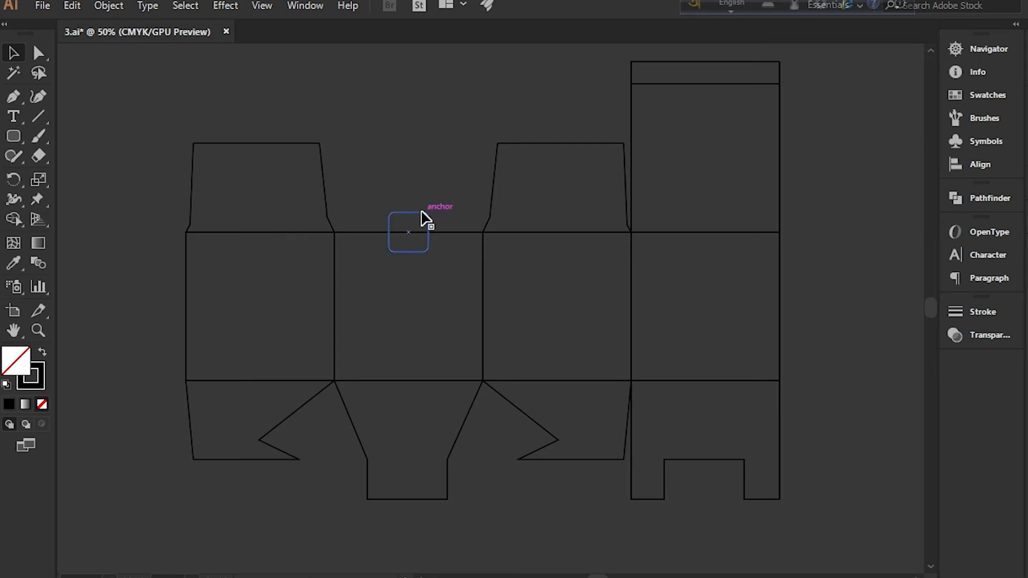
# Step: Place a spare copy of the rounded square in the empty space above the second panel
pyautogui.moveTo(422, 208); pyautogui.dragTo(439, 131)
pyautogui.hotkey('ctrl', 'z')
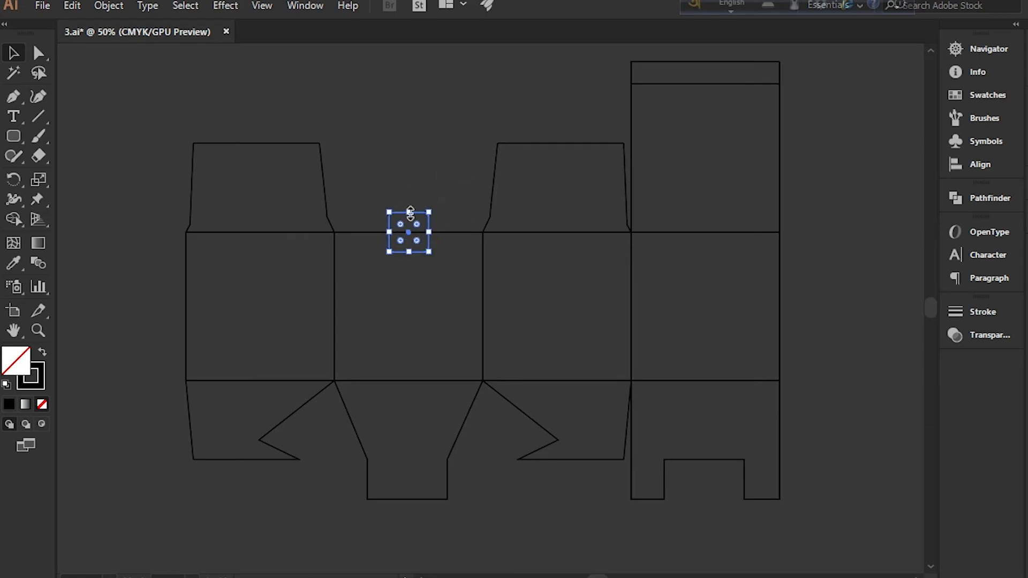
pyautogui.moveTo(420, 219); pyautogui.dragTo(464, 110)
# Step: Unite the second panel with the rounded square on its top edge to form a locking tab
pyautogui.moveTo(386, 183); pyautogui.dragTo(423, 280)
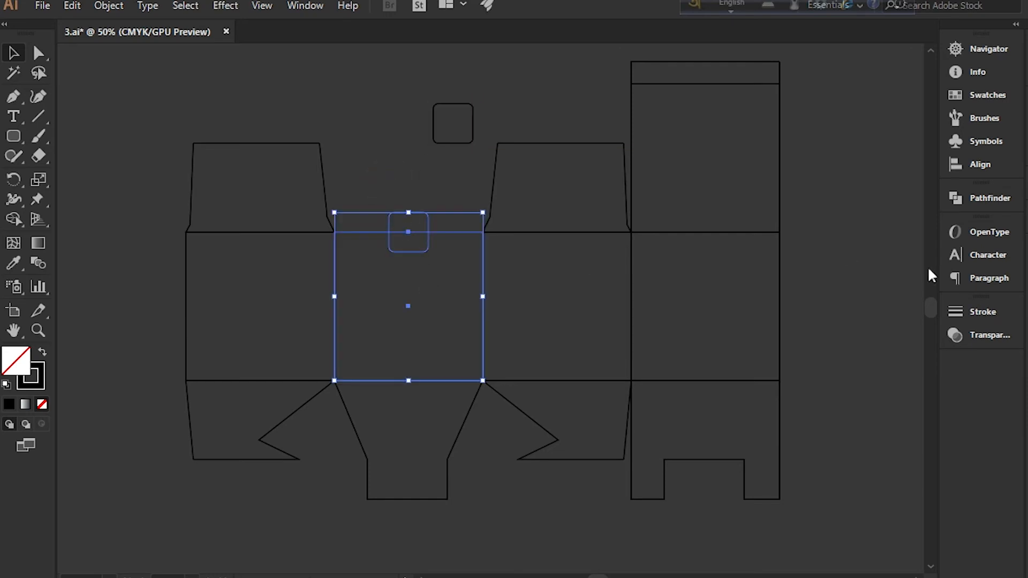
pyautogui.click(990, 199)
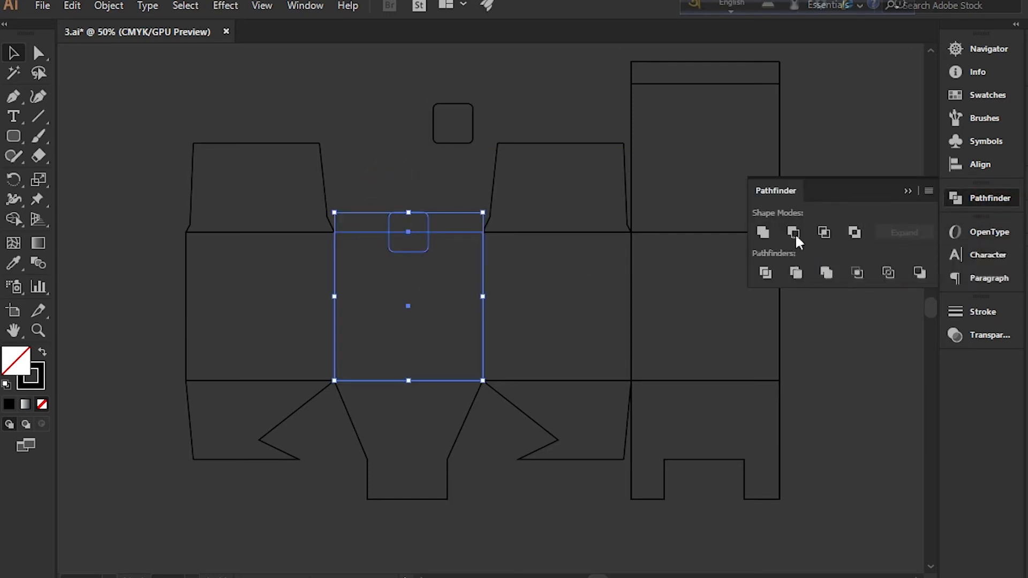
pyautogui.click(772, 235)
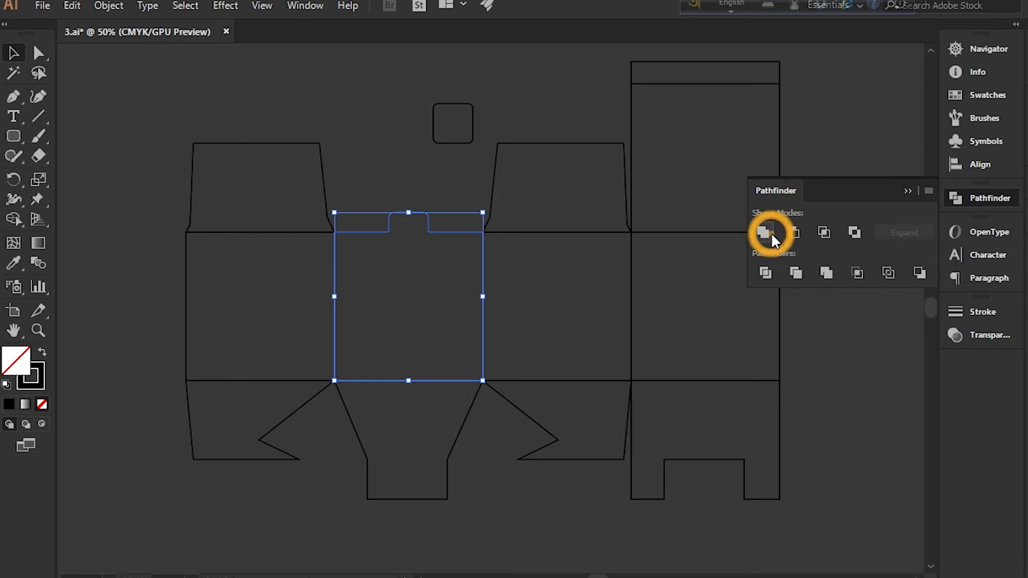
pyautogui.click(380, 133)
pyautogui.scroll(1, 380, 136)
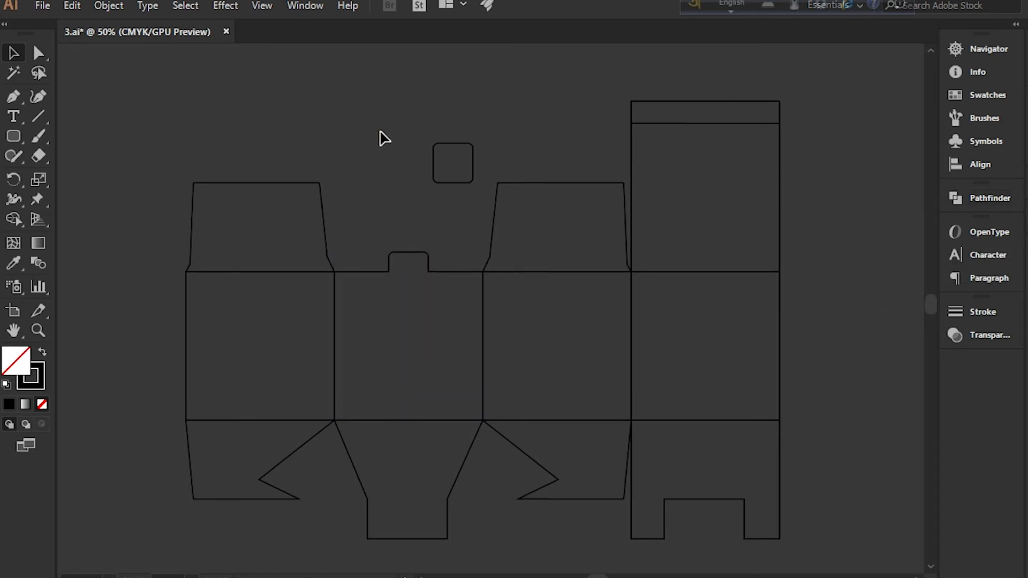
# Step: Centre the spare rounded square over the tuck strip's lower edge and subtract it from the strip with Minus Front to form a slot
pyautogui.click(461, 143)
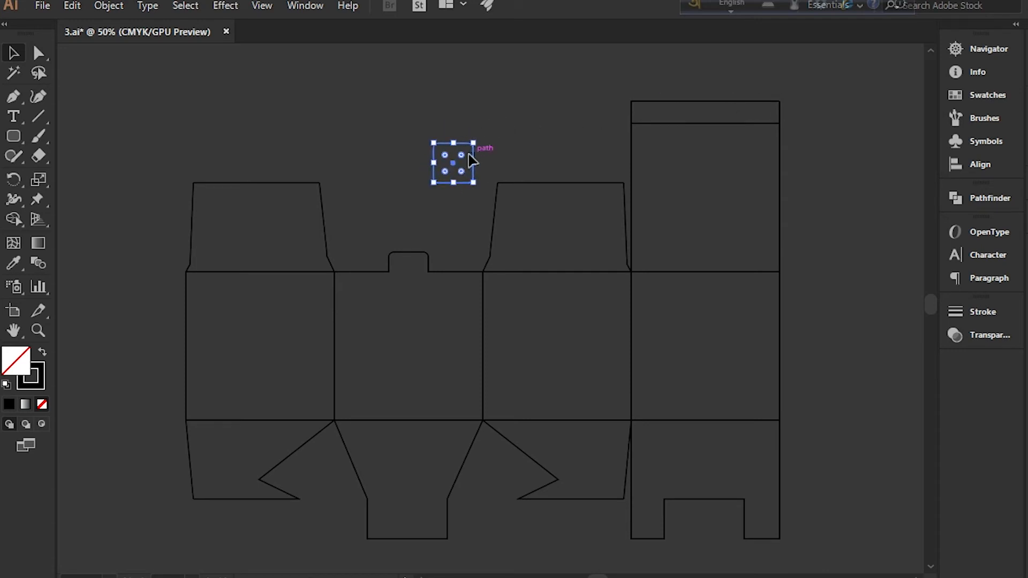
pyautogui.moveTo(473, 157); pyautogui.dragTo(735, 114)
pyautogui.click(746, 82)
pyautogui.click(668, 77)
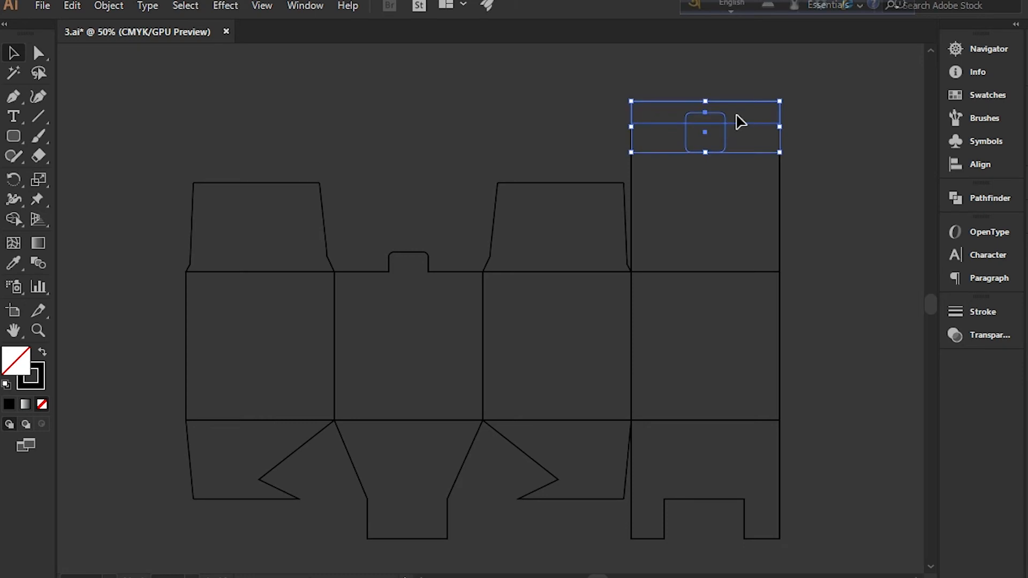
pyautogui.click(990, 199)
pyautogui.click(793, 232)
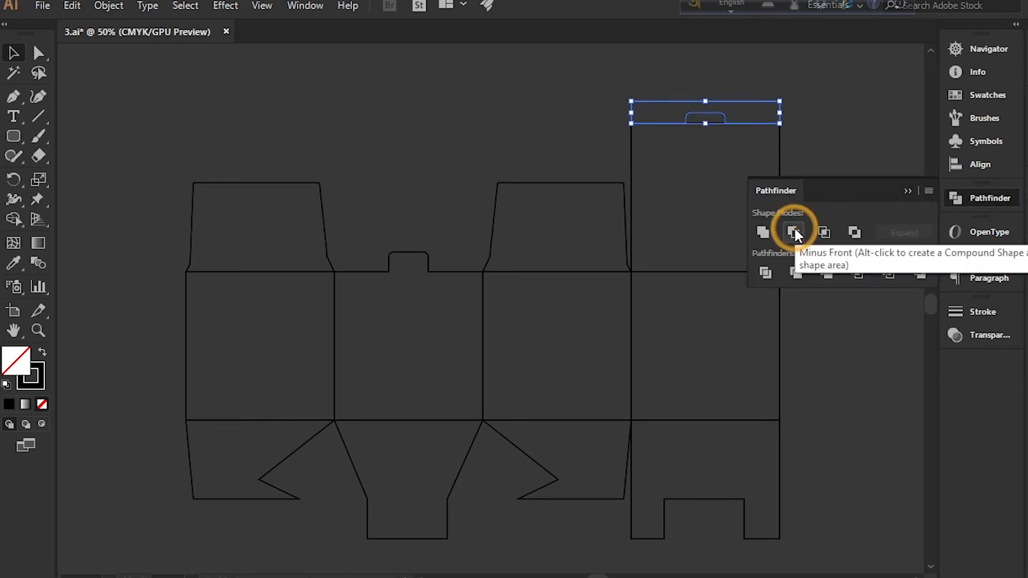
pyautogui.click(851, 117)
# Step: Select the complete dieline to review its overall outline
pyautogui.scroll(-1, 853, 117)
pyautogui.hotkey('ctrl', '-')
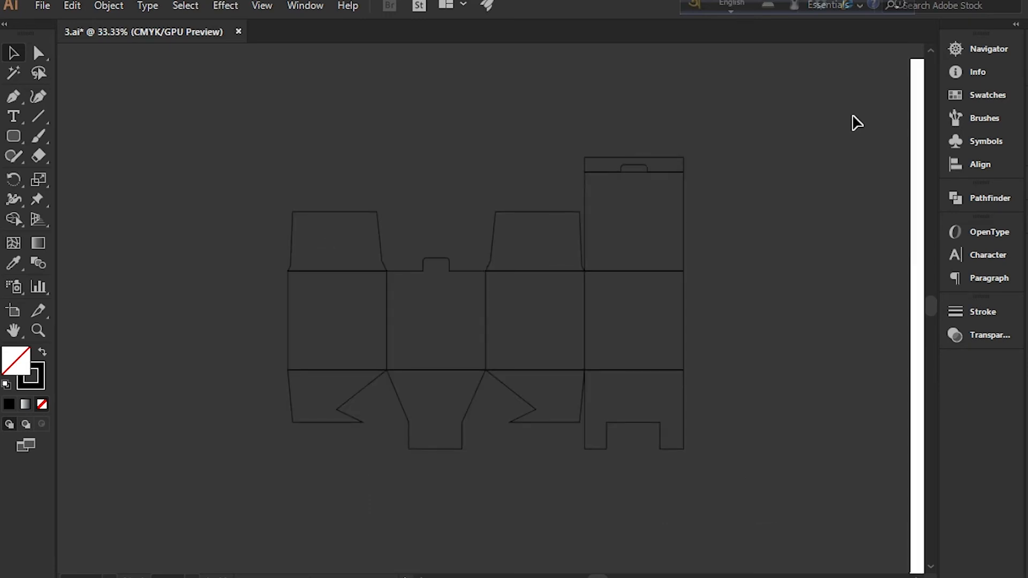
pyautogui.moveTo(199, 118); pyautogui.dragTo(776, 496)
pyautogui.click(100, 69)
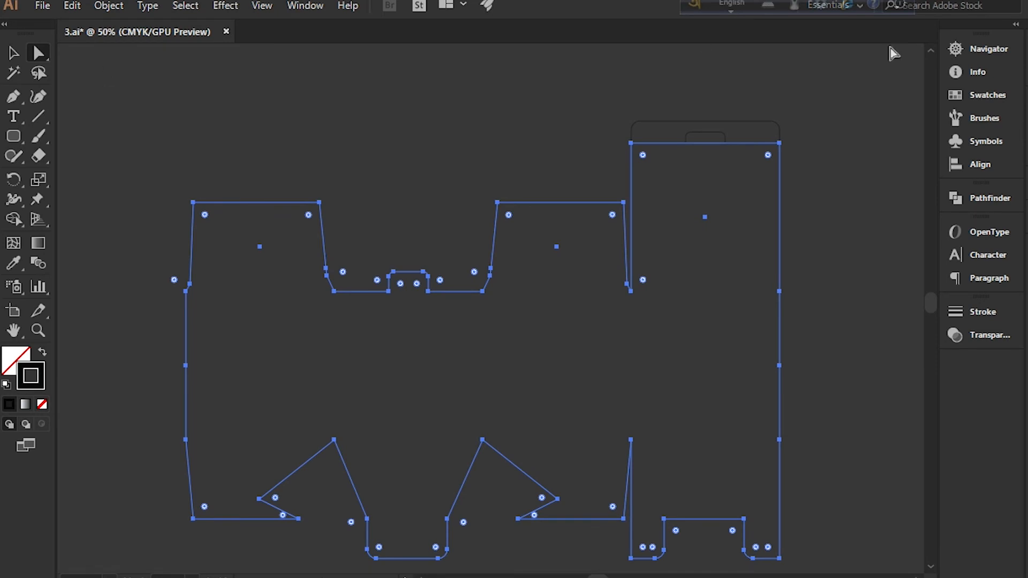
# Step: Create a new layer above DieCard and name it Cressing Line
pyautogui.press('F7')
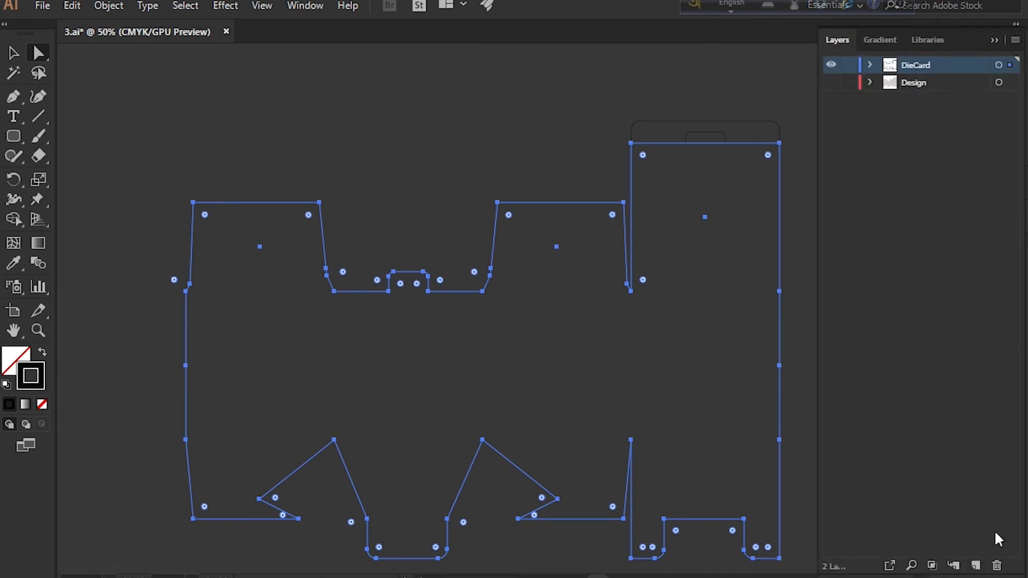
pyautogui.click(975, 565)
pyautogui.doubleClick(917, 63)
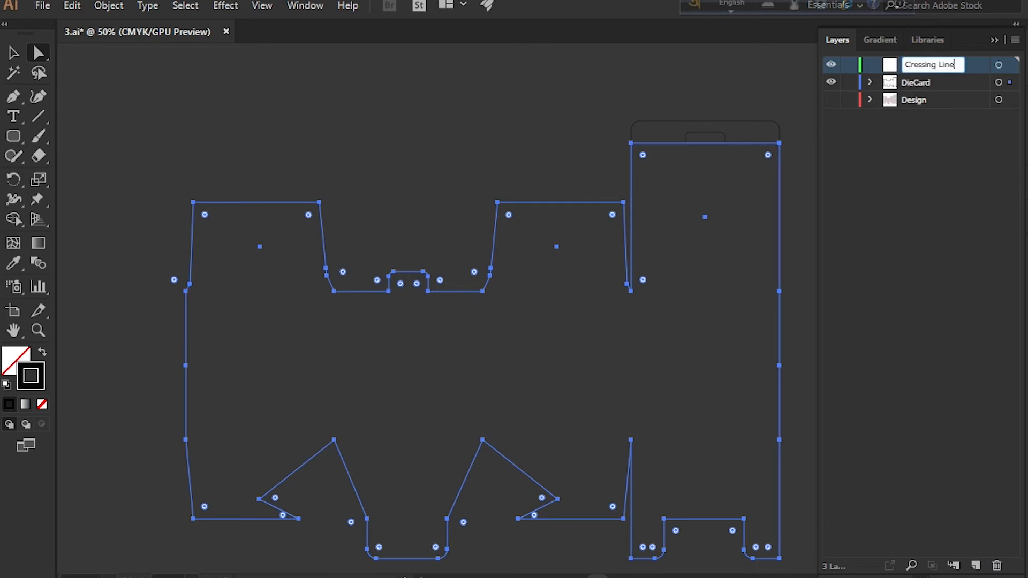
pyautogui.click(694, 95)
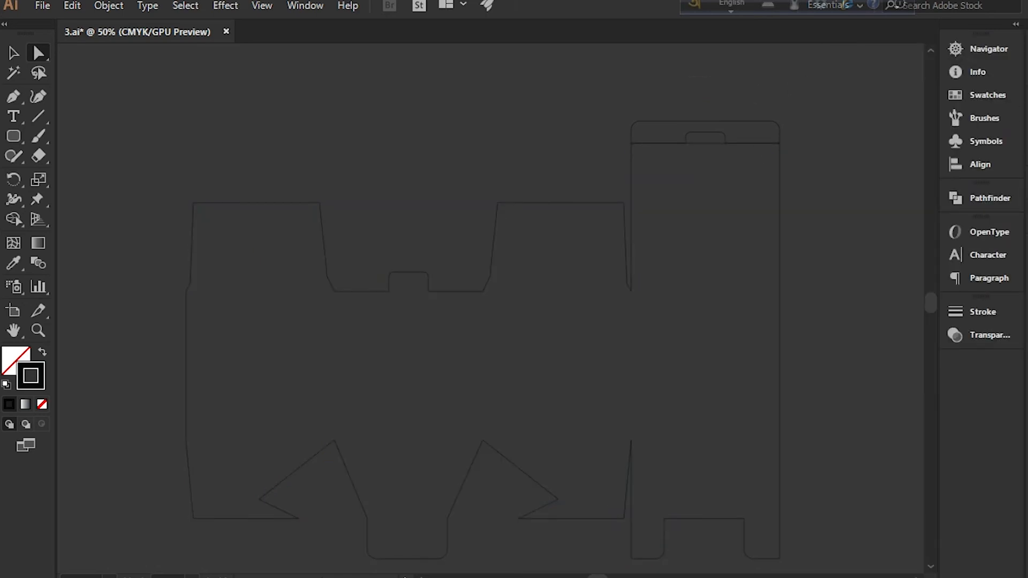
# Step: Paste the cut fold lines in place on the Cressing Line layer
pyautogui.click(953, 96)
pyautogui.click(913, 63)
pyautogui.click(72, 6)
pyautogui.click(106, 119)
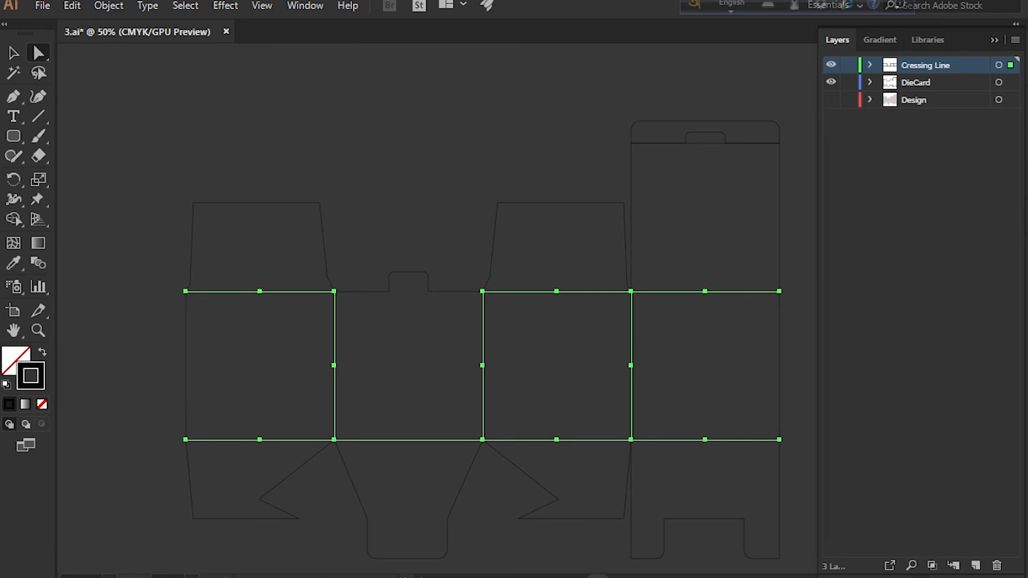
# Step: Give the fold lines on the Cressing Line layer a dashed stroke with a 9 pt dash
pyautogui.click(993, 38)
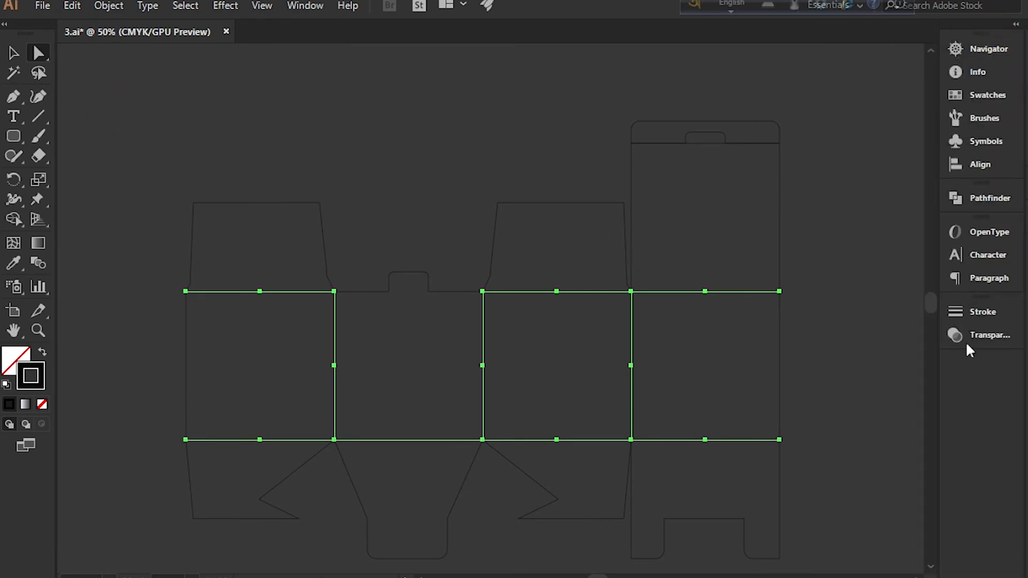
pyautogui.click(967, 310)
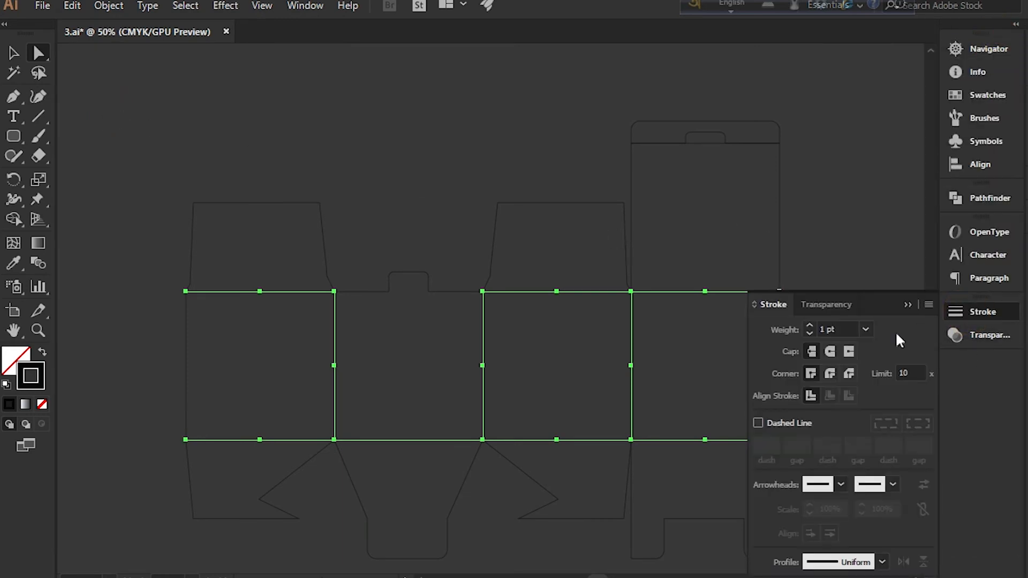
pyautogui.click(757, 423)
pyautogui.click(766, 445)
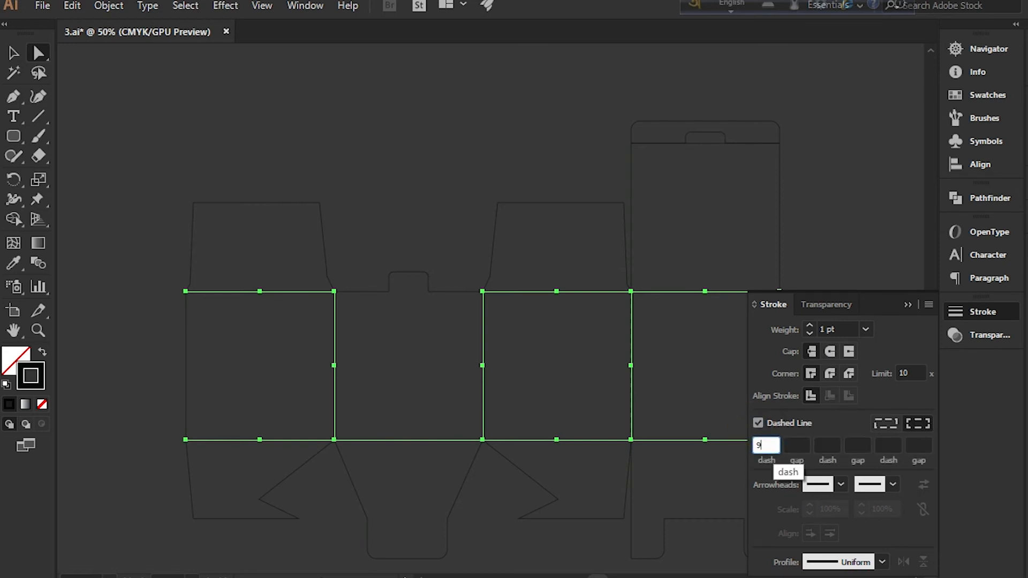
pyautogui.click(332, 110)
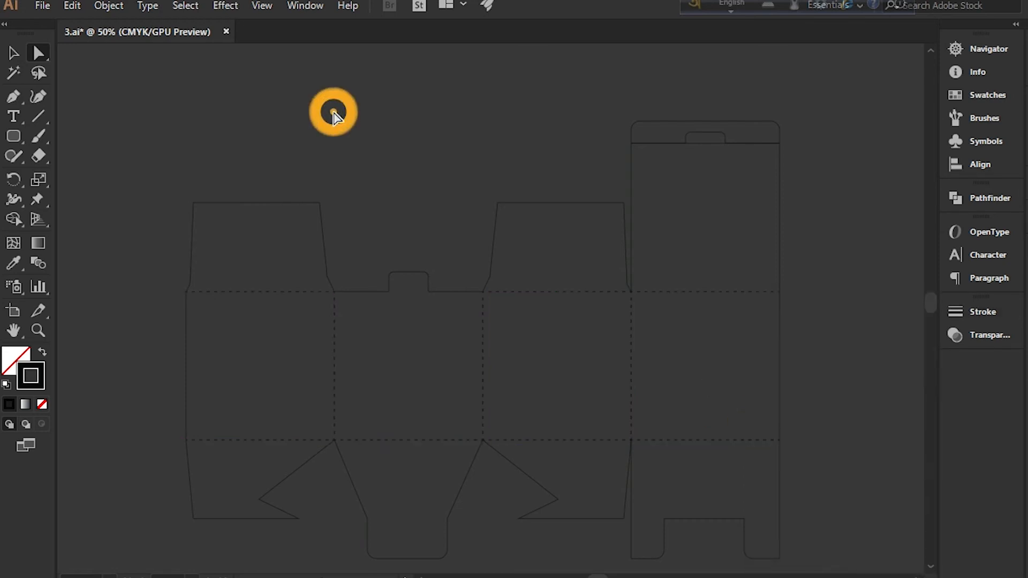
# Step: Draw a straight crease line across the base of the slot in the tuck strip with the Pen tool
pyautogui.click(12, 97)
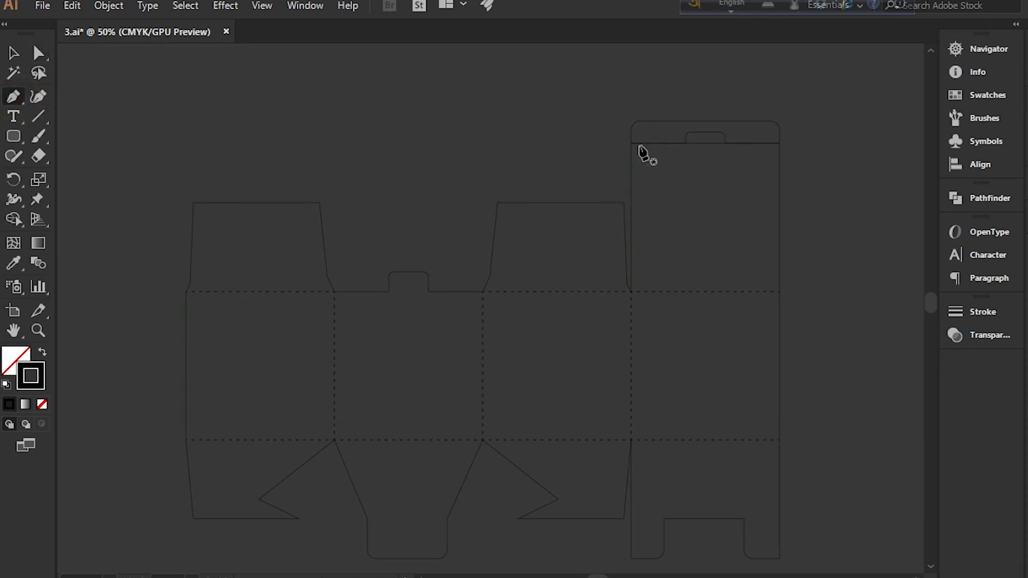
pyautogui.click(685, 143)
pyautogui.click(724, 143)
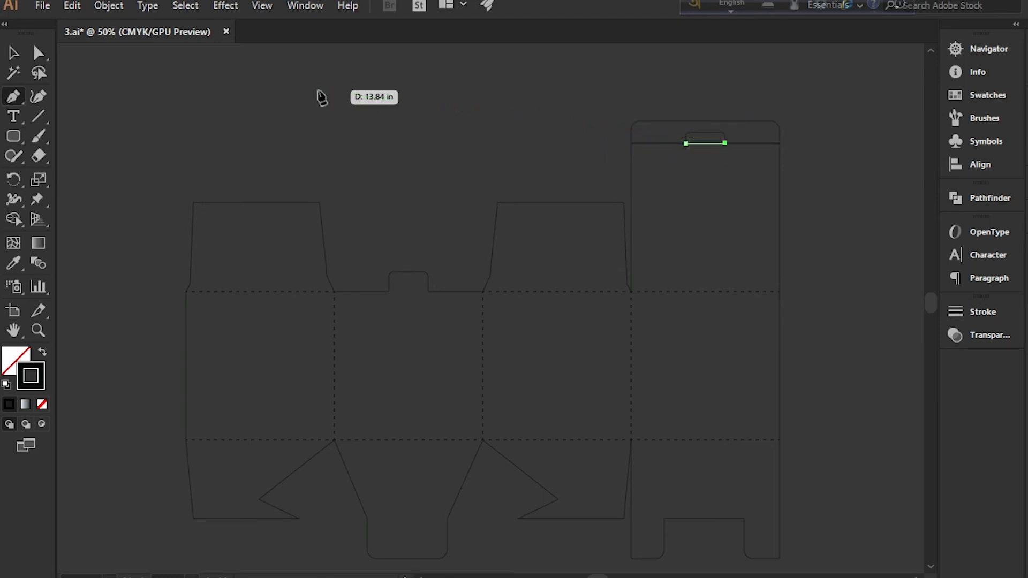
pyautogui.click(14, 53)
pyautogui.click(356, 127)
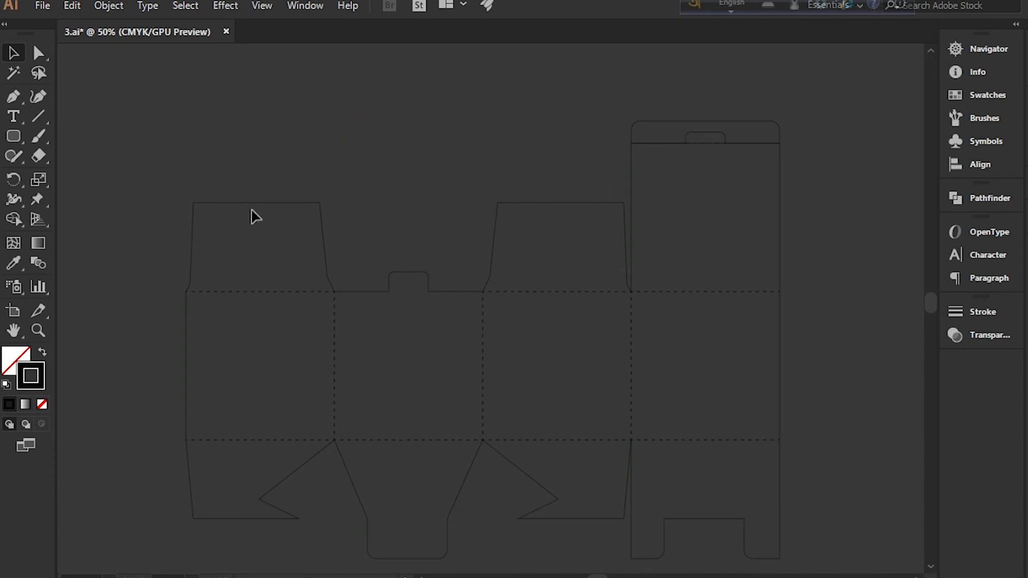
# Step: Draw a straight crease line across the base of the locking tab on the second panel with the Pen tool
pyautogui.click(12, 97)
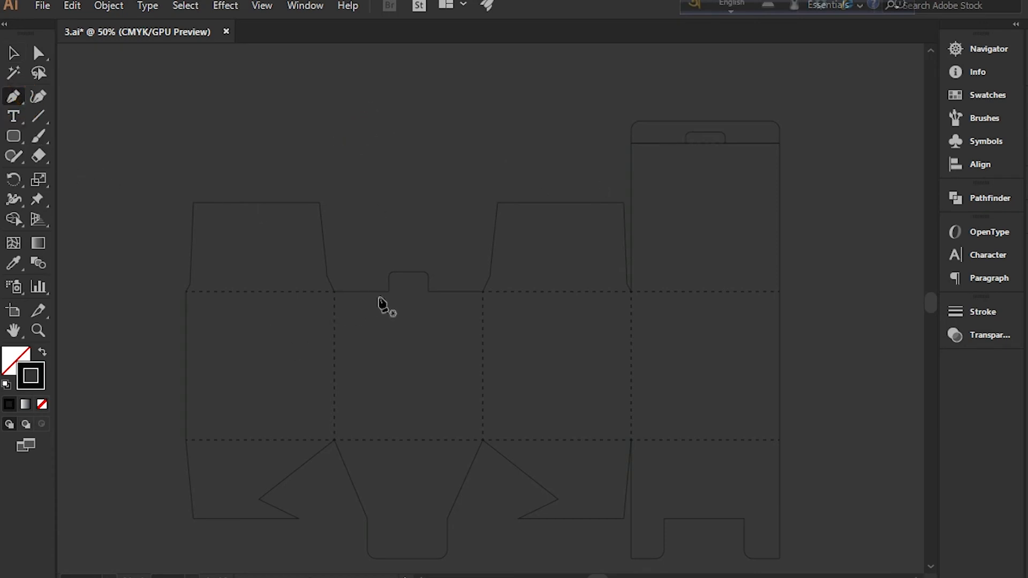
pyautogui.click(389, 292)
pyautogui.click(428, 291)
pyautogui.click(14, 52)
pyautogui.click(402, 175)
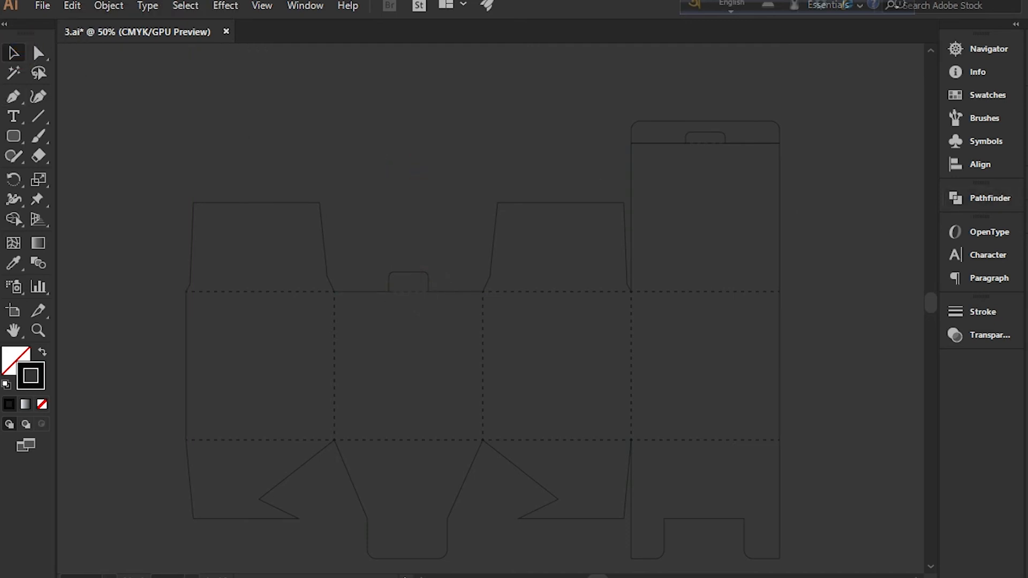
# Step: Isolate the Cressing Line layer and then the DieCard layer, selecting each one's artwork to check its lines
pyautogui.press('F7')
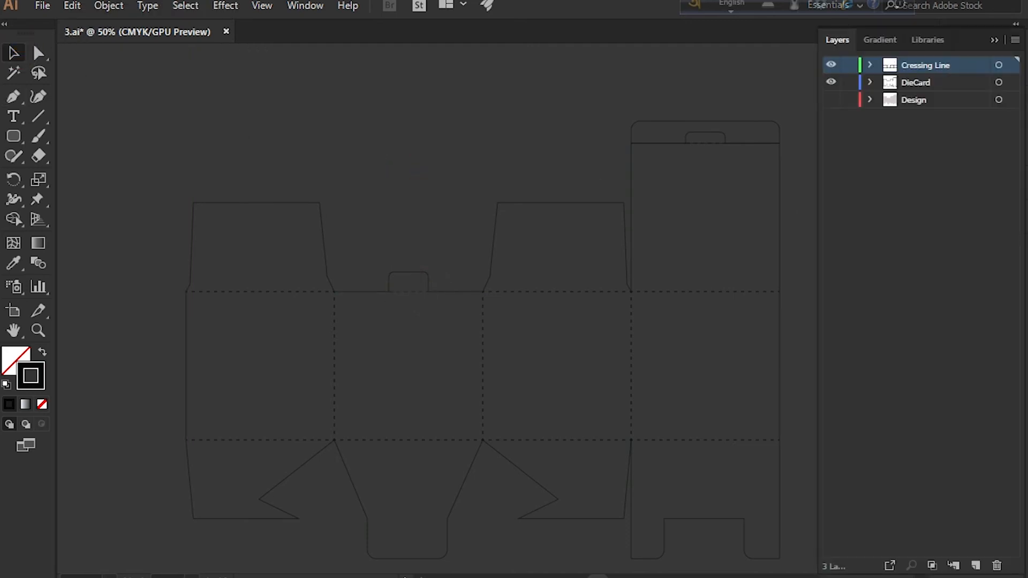
pyautogui.click(830, 82)
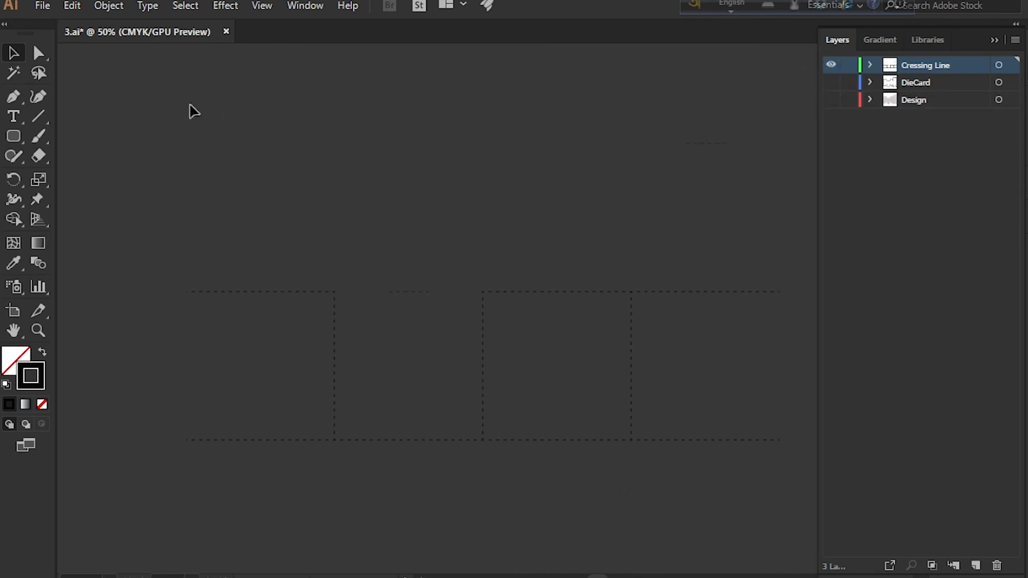
pyautogui.press('F7')
pyautogui.moveTo(115, 96); pyautogui.dragTo(639, 403)
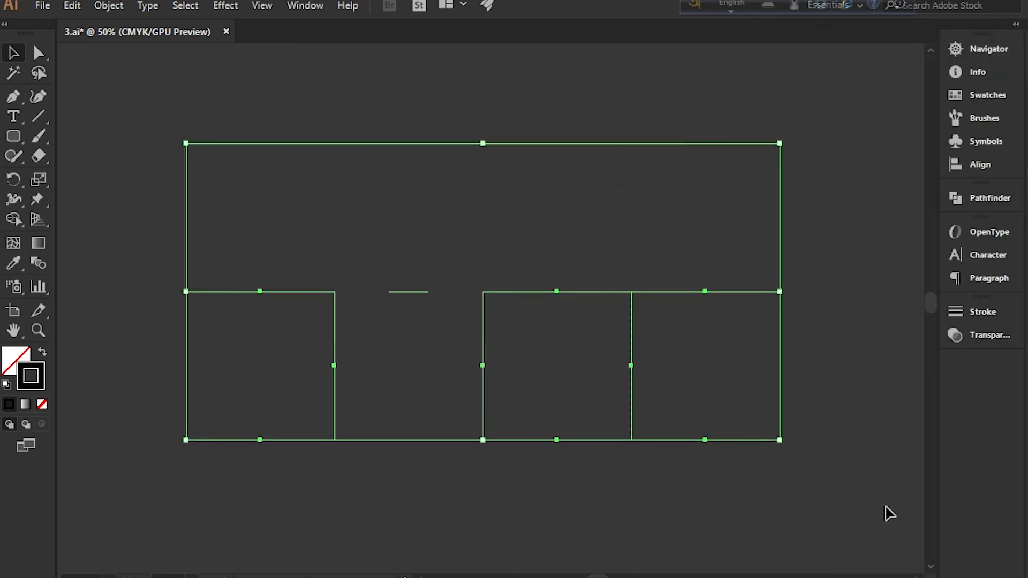
pyautogui.press('F7')
pyautogui.click(831, 65)
pyautogui.click(830, 82)
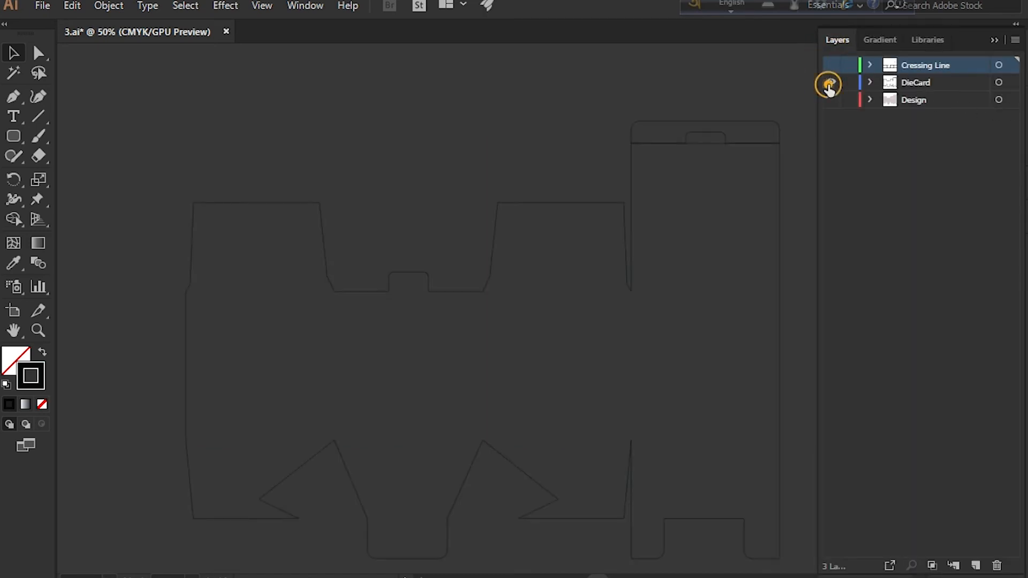
pyautogui.press('F7')
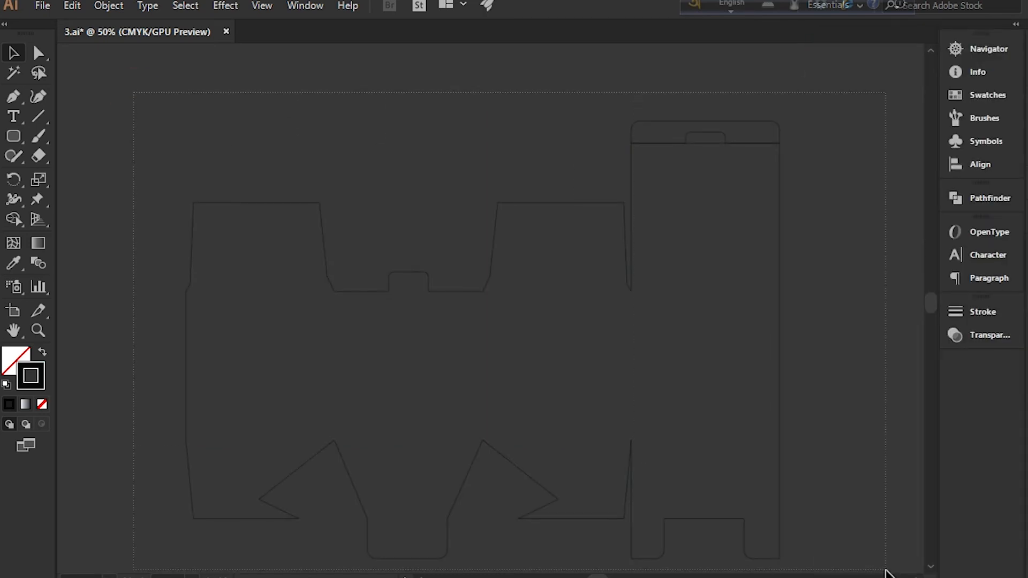
pyautogui.hotkey('ctrl', 'a')
pyautogui.click(860, 276)
# Step: Show the Design and Cressing Line layers together with the DieCard layer
pyautogui.press('F7')
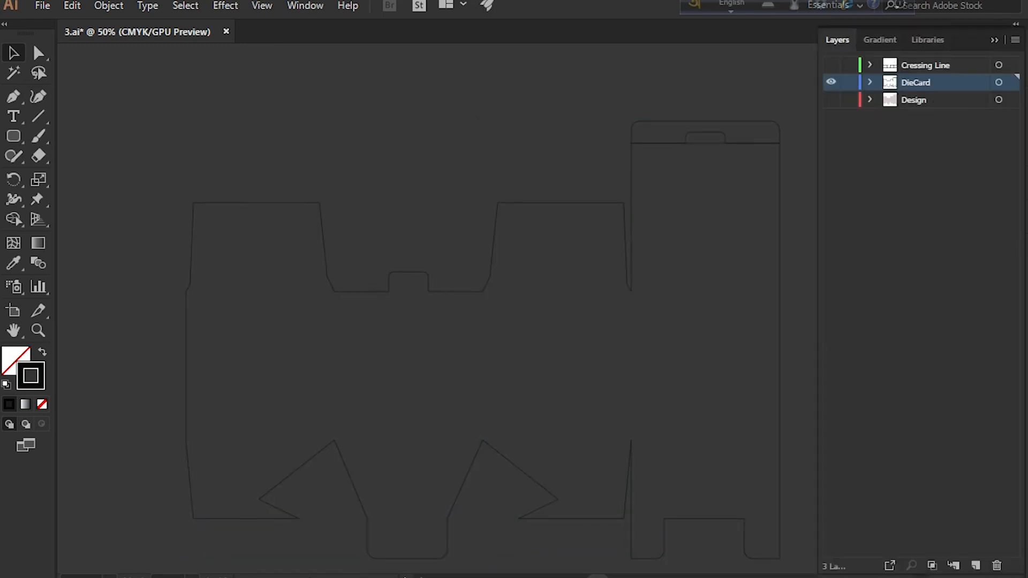
pyautogui.click(830, 100)
pyautogui.click(830, 65)
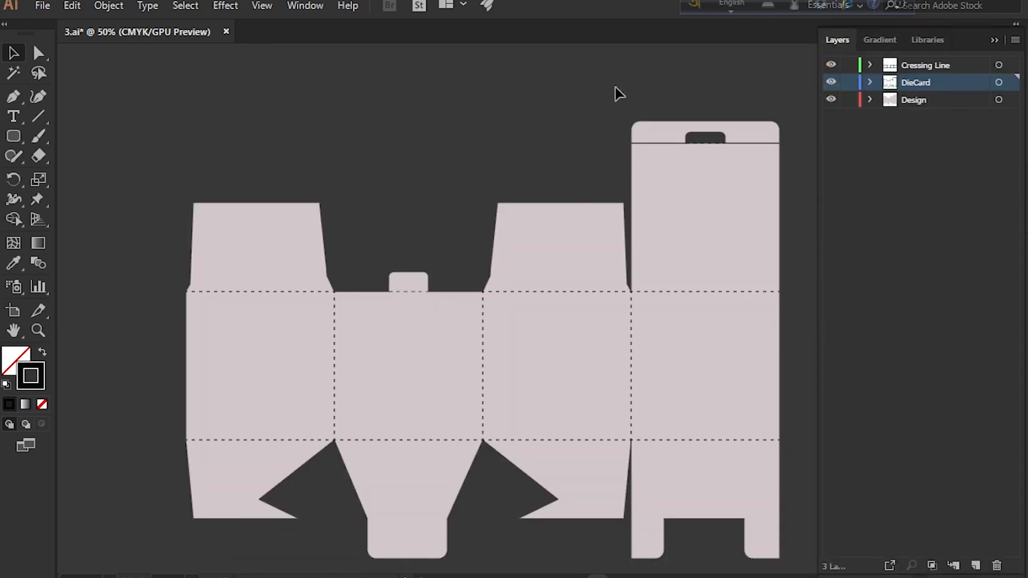
pyautogui.click(615, 90)
# Step: Select the complete dieline on all layers and move it to the right, over the artboard's left edge
pyautogui.hotkey('ctrl', '-')
pyautogui.hotkey('ctrl', '-')
pyautogui.hotkey('ctrl', '-')
pyautogui.moveTo(347, 172); pyautogui.dragTo(694, 475)
pyautogui.moveTo(554, 325); pyautogui.dragTo(708, 339)
# Step: Create an artboard fitted to the dieline's bounds and remove the original Artboard 1
pyautogui.click(13, 311)
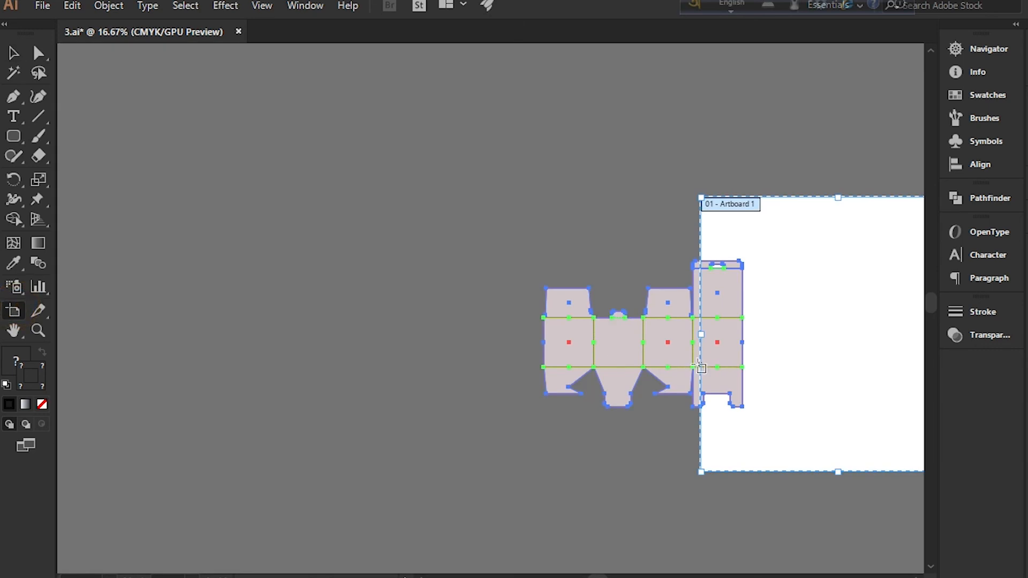
pyautogui.click(730, 331)
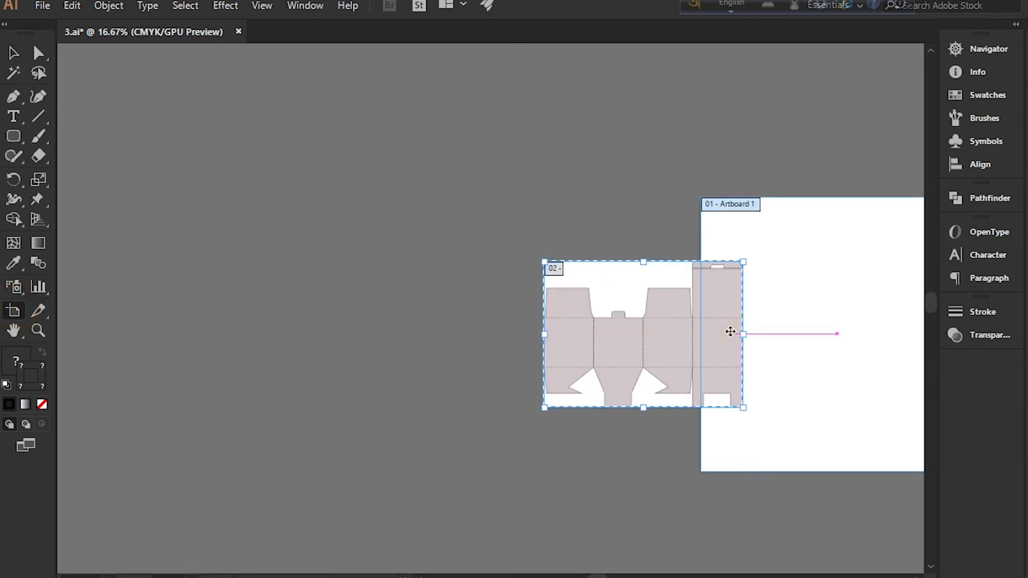
pyautogui.click(13, 52)
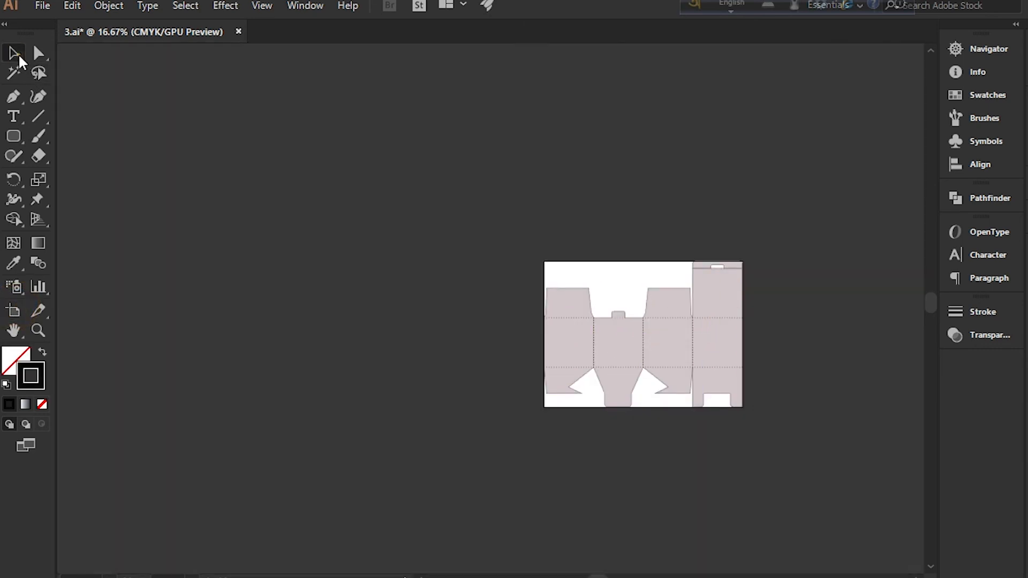
pyautogui.click(443, 347)
# Step: Make the Design layer active and hide the Cressing Line and DieCard layers to show only its filled shapes
pyautogui.moveTo(592, 574); pyautogui.dragTo(595, 575)
pyautogui.hotkey('ctrl', '+')
pyautogui.hotkey('ctrl', '+')
pyautogui.hotkey('ctrl', '+')
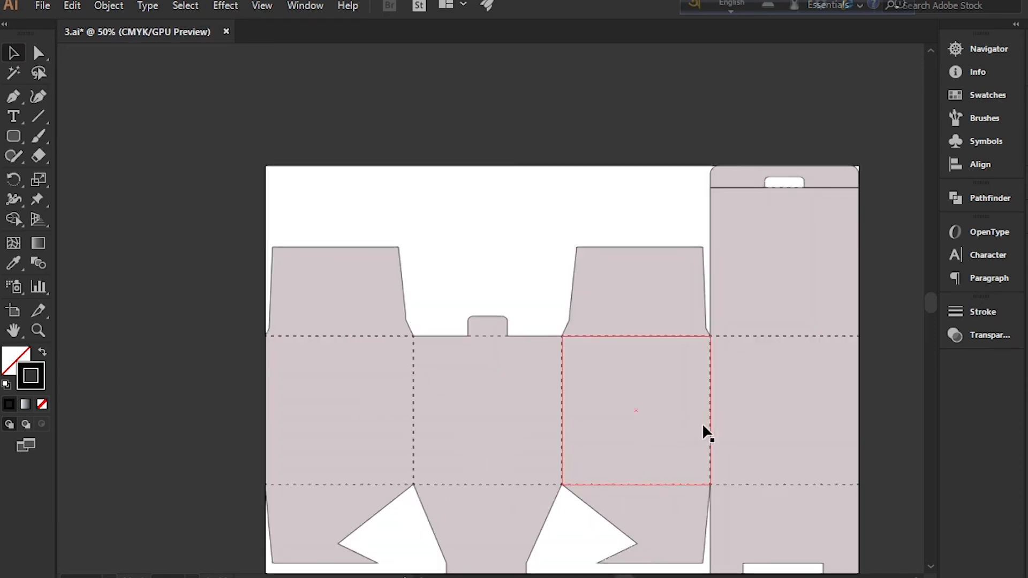
pyautogui.scroll(-3, 704, 431)
pyautogui.moveTo(624, 575); pyautogui.dragTo(628, 575)
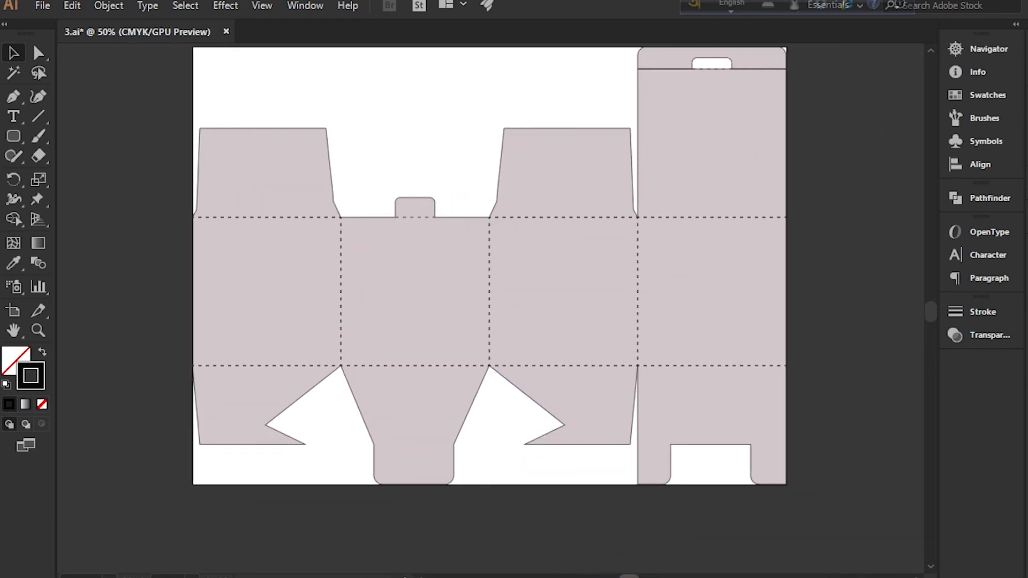
pyautogui.scroll(1, 713, 454)
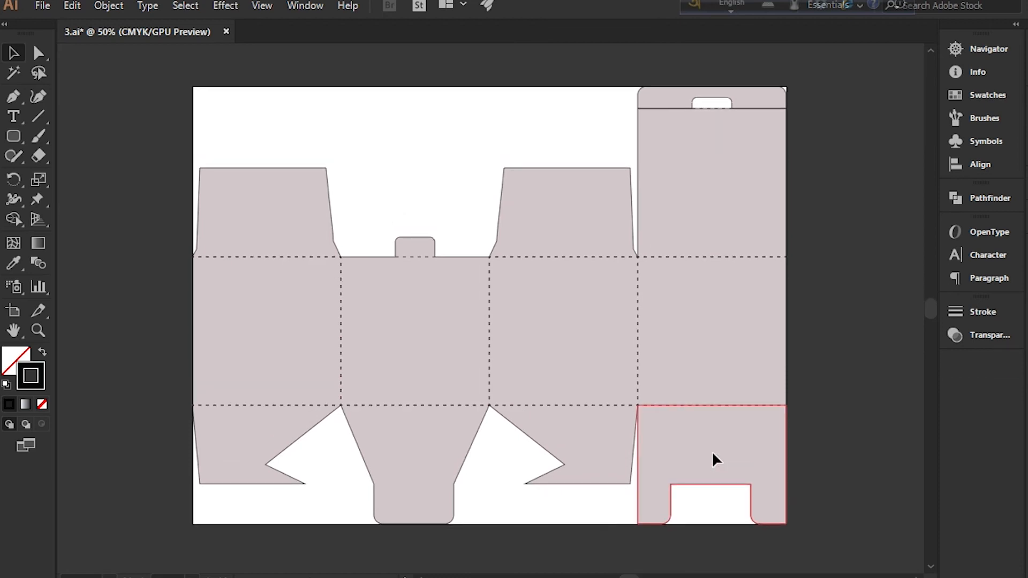
pyautogui.press('F7')
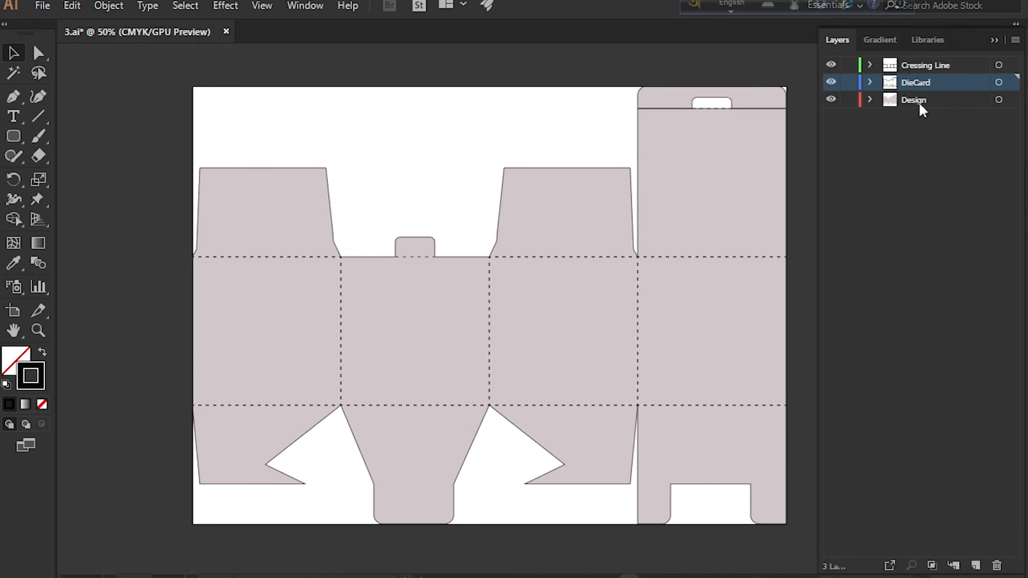
pyautogui.click(911, 101)
pyautogui.click(831, 65)
pyautogui.click(831, 82)
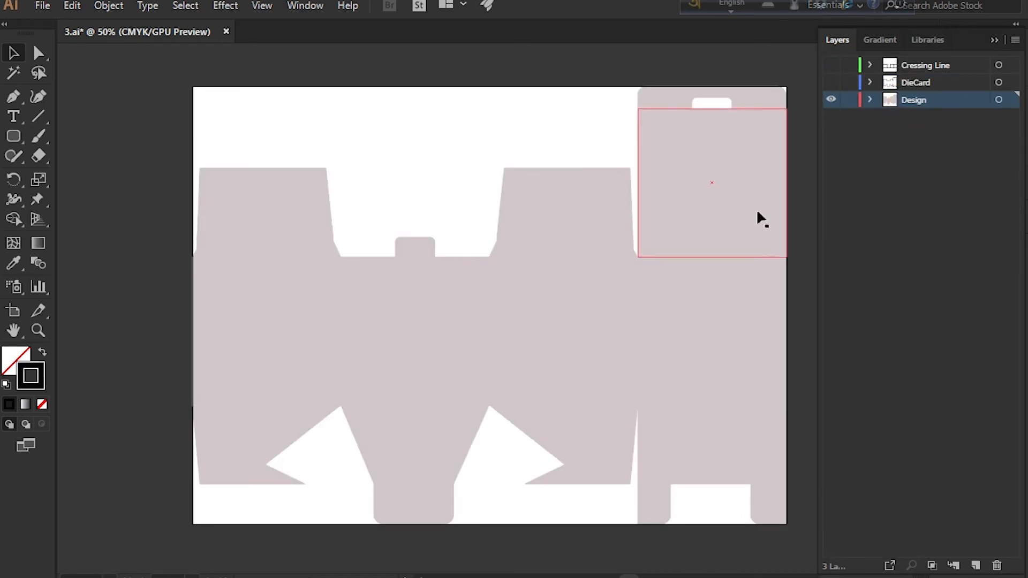
# Step: Review the DieCard and Cressing Line layers separately and combined with Design, leaving only the Design layer visible at the end
pyautogui.click(830, 100)
pyautogui.click(831, 82)
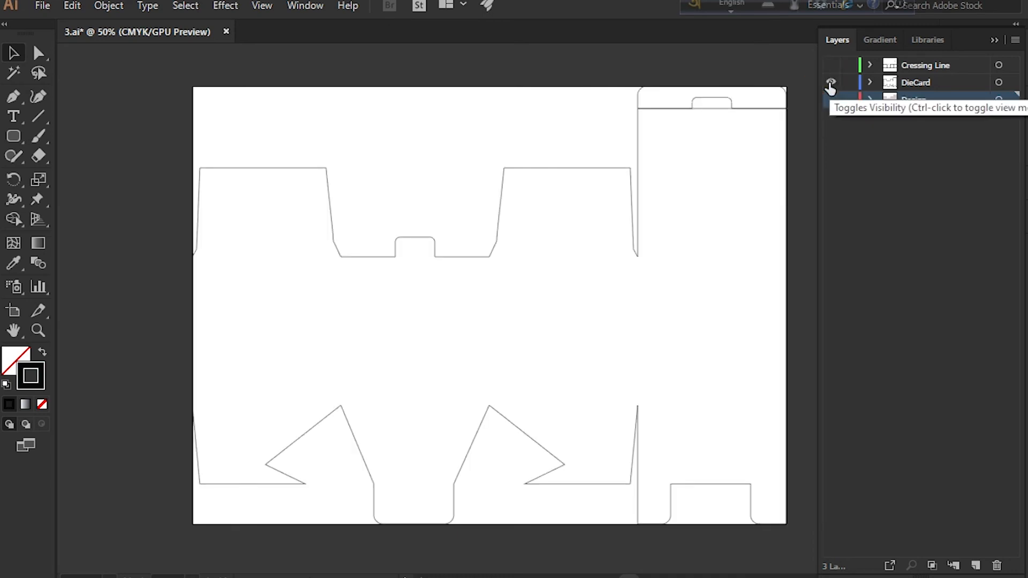
pyautogui.click(830, 82)
pyautogui.click(831, 65)
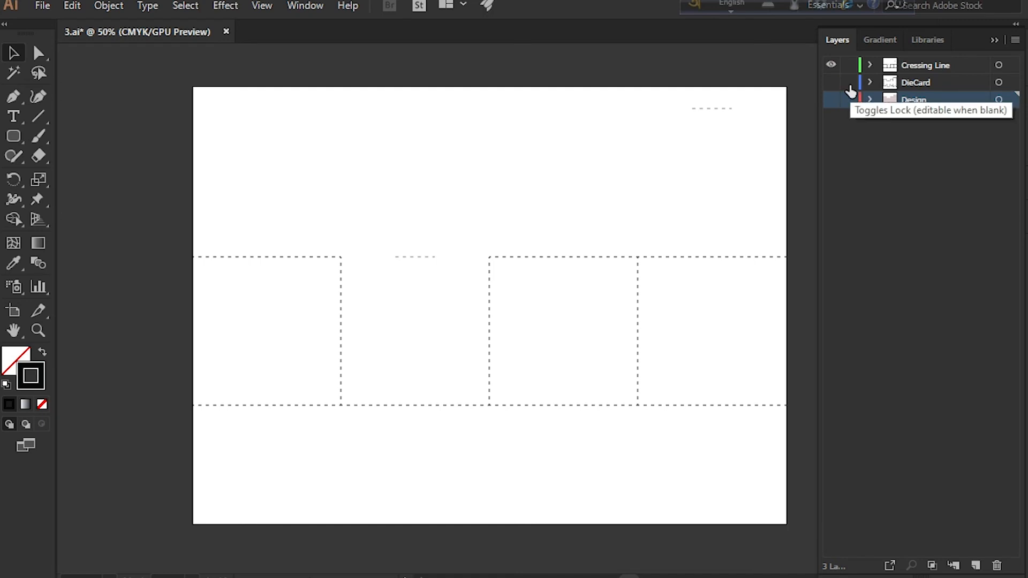
pyautogui.click(830, 82)
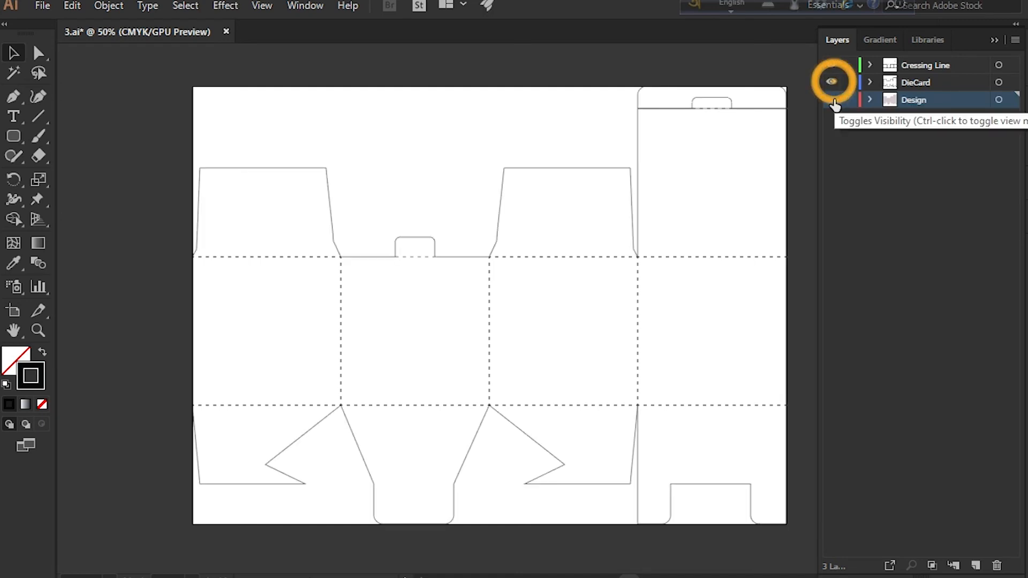
pyautogui.click(831, 99)
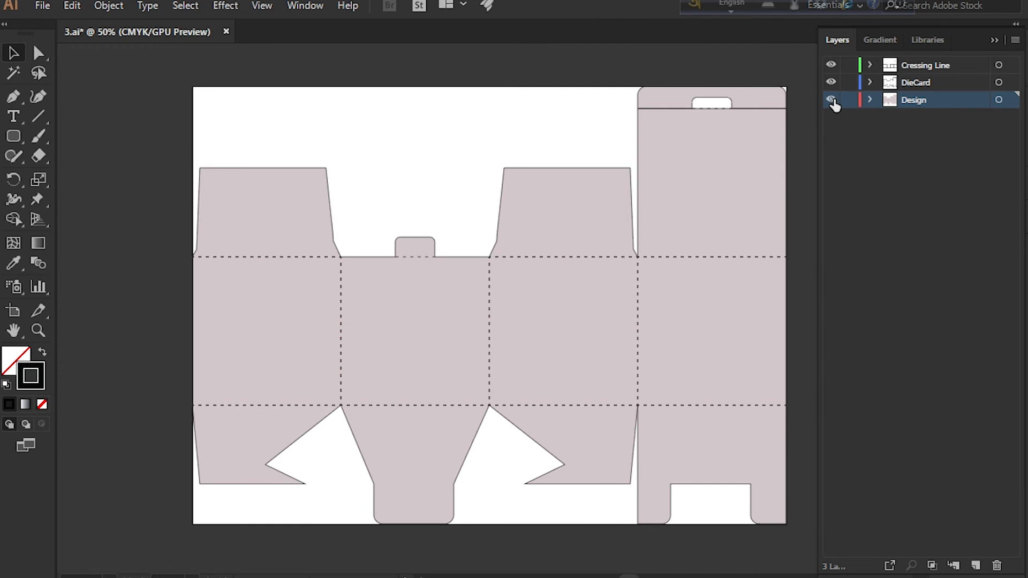
pyautogui.click(830, 82)
pyautogui.click(830, 65)
# Step: Place the five-colour palette image in the document, scaled down and positioned to the right of the artboard
pyautogui.click(42, 5)
pyautogui.click(82, 271)
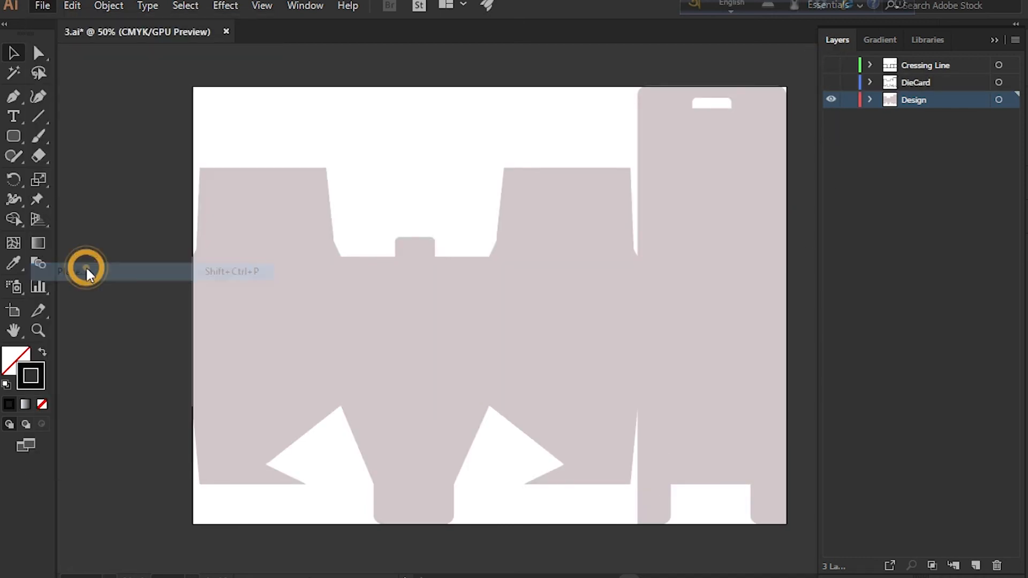
pyautogui.click(70, 291)
pyautogui.doubleClick(234, 144)
pyautogui.click(410, 429)
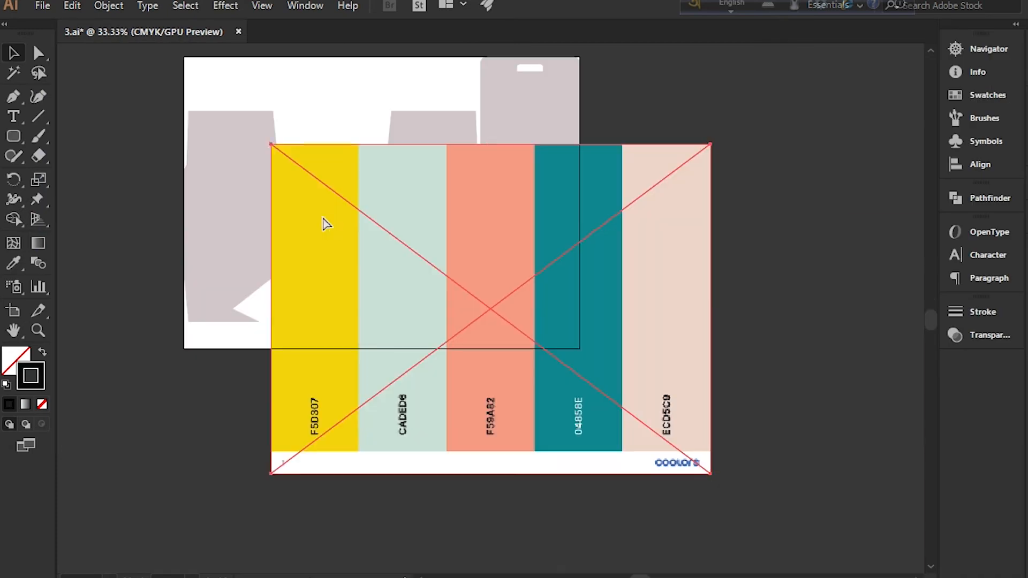
pyautogui.moveTo(413, 247); pyautogui.dragTo(574, 368)
pyautogui.moveTo(472, 276); pyautogui.dragTo(741, 251)
# Step: Select the four square body panels and fill them with the palette's ECD5C9 colour using the Eyedropper
pyautogui.click(538, 215)
pyautogui.rightClick(429, 213)
pyautogui.click(459, 349)
pyautogui.click(514, 238)
pyautogui.keyDown('shift'); pyautogui.click(431, 230); pyautogui.keyUp('shift')
pyautogui.keyDown('shift'); pyautogui.click(332, 230); pyautogui.keyUp('shift')
pyautogui.keyDown('shift'); pyautogui.click(217, 220); pyautogui.keyUp('shift')
pyautogui.click(13, 263)
pyautogui.click(811, 230)
pyautogui.click(13, 53)
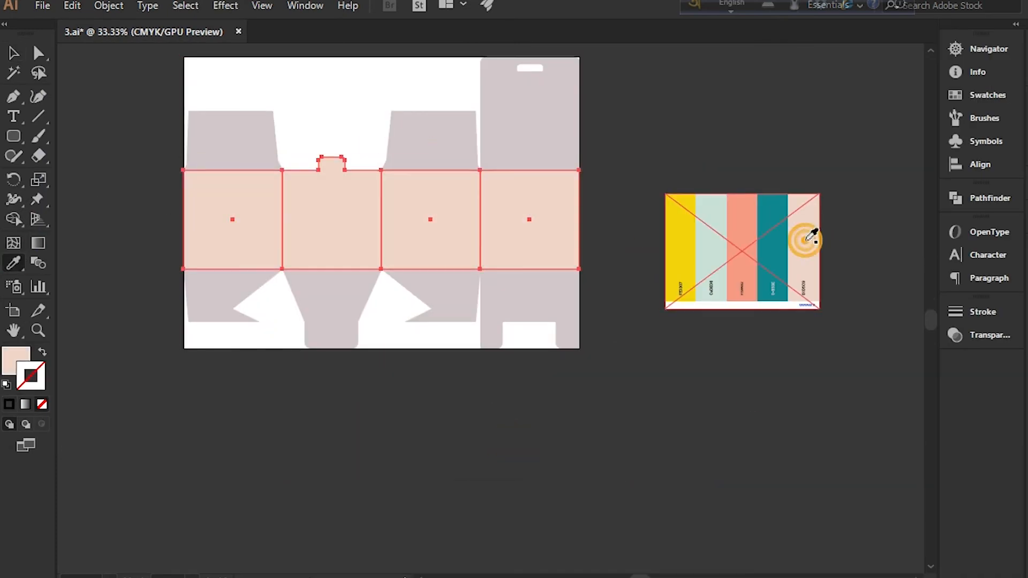
# Step: Select the remaining side flaps, bottom flaps and upper back panel and fill them with the palette's beige-pink colour using the Eyedropper
pyautogui.click(227, 150)
pyautogui.keyDown('shift'); pyautogui.click(431, 140); pyautogui.keyUp('shift')
pyautogui.keyDown('shift'); pyautogui.click(493, 322); pyautogui.keyUp('shift')
pyautogui.keyDown('shift'); pyautogui.click(448, 287); pyautogui.keyUp('shift')
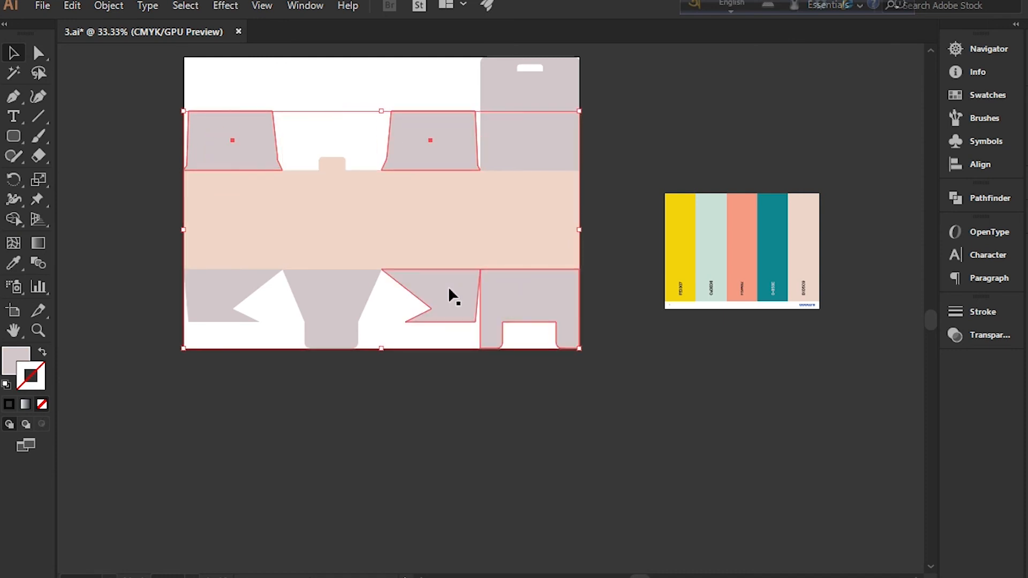
pyautogui.keyDown('shift'); pyautogui.click(496, 137); pyautogui.keyUp('shift')
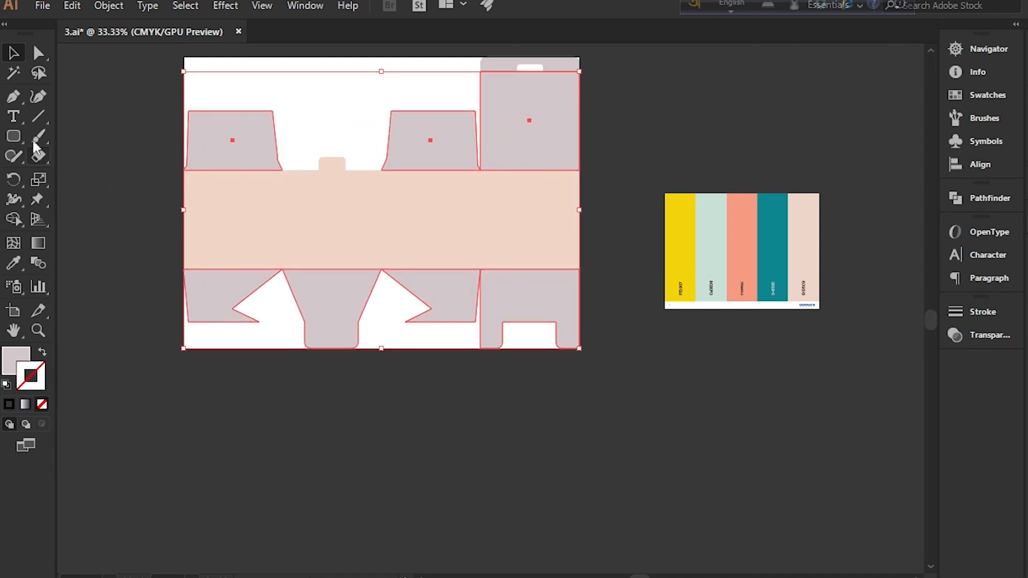
pyautogui.click(14, 262)
pyautogui.click(803, 230)
pyautogui.press('v')
# Step: Fill the hang-tab strip above the upper panel with the palette's pale green using the Eyedropper
pyautogui.scroll(3, 514, 436)
pyautogui.click(551, 164)
pyautogui.click(13, 262)
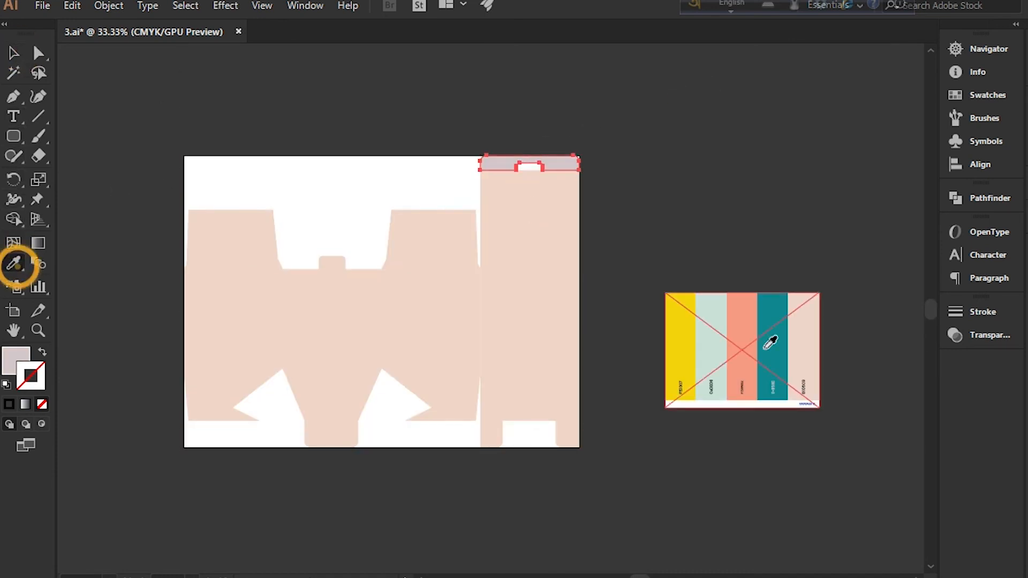
pyautogui.click(711, 342)
pyautogui.press('v')
pyautogui.click(351, 101)
# Step: Fill the hang-tab strip with the same beige-pink palette colour as the other panels using the Eyedropper
pyautogui.scroll(-1, 704, 239)
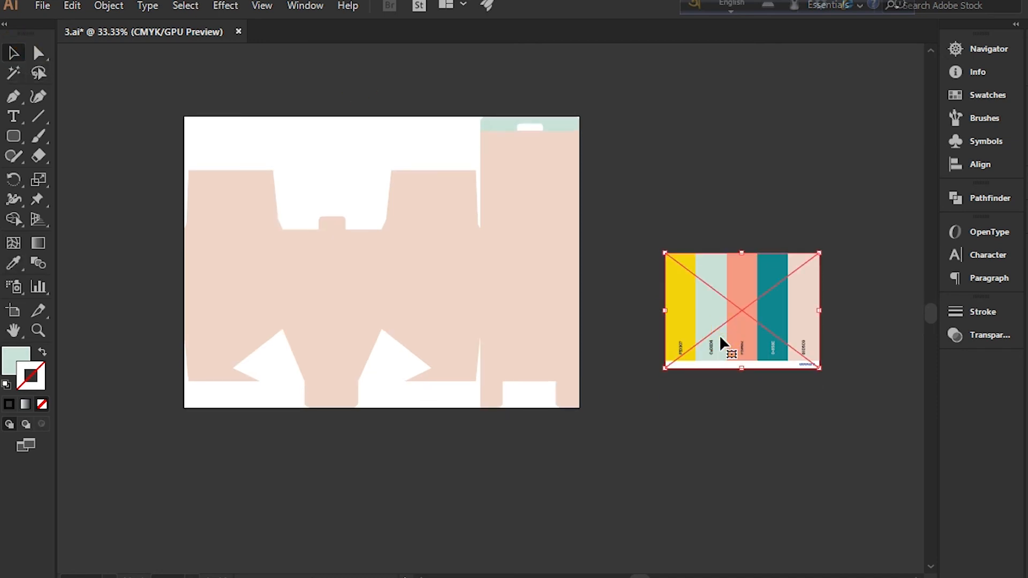
pyautogui.click(560, 122)
pyautogui.click(13, 263)
pyautogui.click(803, 300)
pyautogui.click(14, 53)
pyautogui.hotkey('ctrl', '=')
pyautogui.scroll(2, 673, 535)
pyautogui.hscroll(-3, 429, 268)
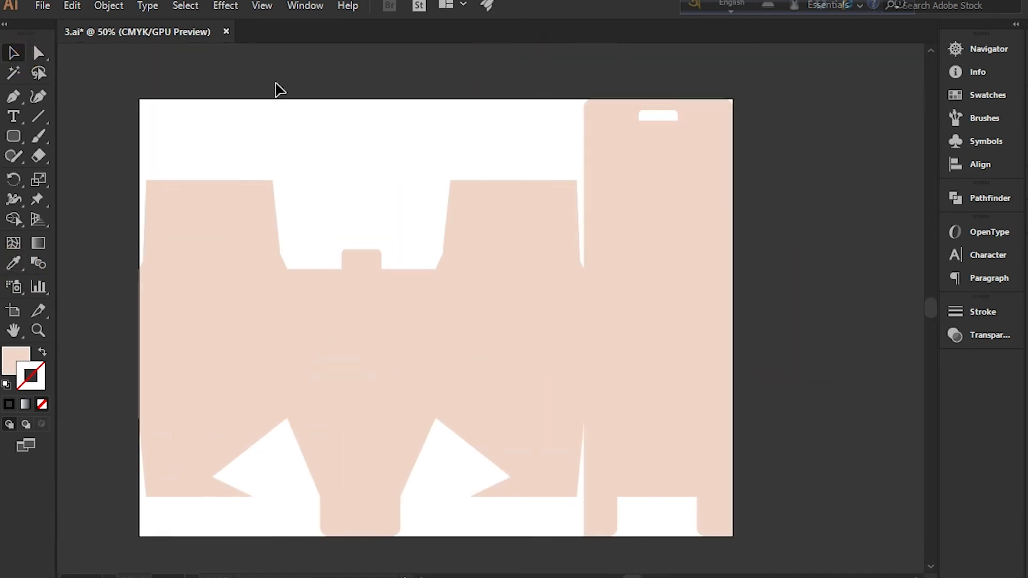
# Step: Open 1.ai from the Square Box Package folder inside GFBiper
pyautogui.click(43, 6)
pyautogui.click(72, 60)
pyautogui.click(64, 291)
pyautogui.doubleClick(220, 160)
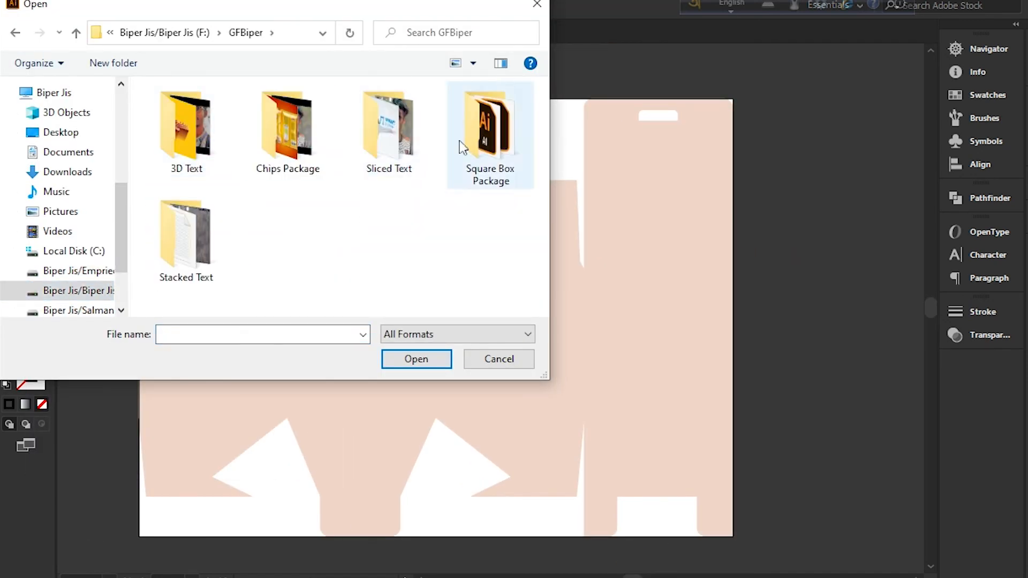
pyautogui.doubleClick(491, 131)
pyautogui.click(169, 110)
pyautogui.click(445, 358)
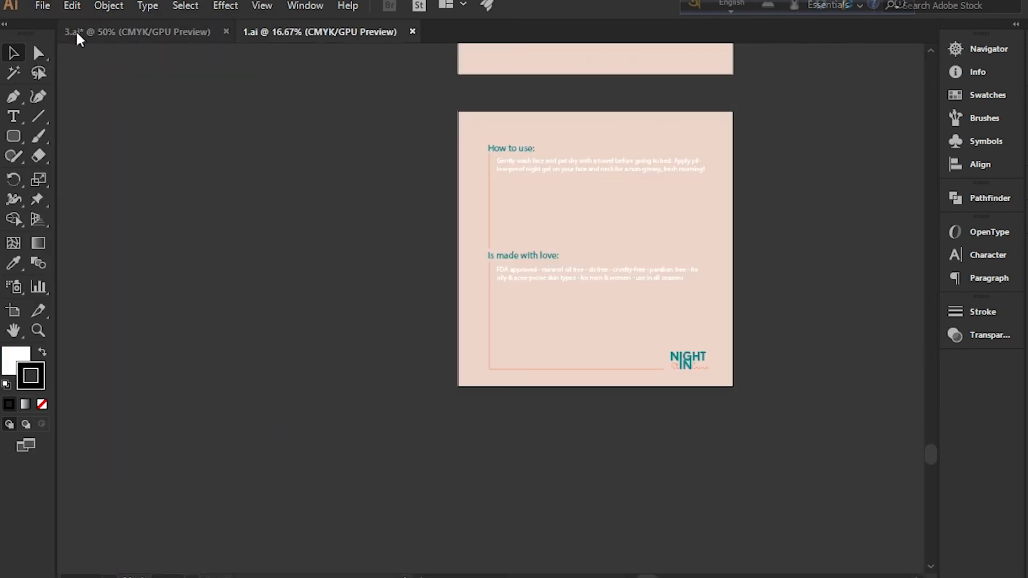
# Step: Return to 3.ai and place the linked image neauthy-skincare-STvxHZpRNGY-unsplash from the Videos folder
pyautogui.click(76, 33)
pyautogui.click(43, 5)
pyautogui.click(80, 294)
pyautogui.click(57, 231)
pyautogui.click(288, 141)
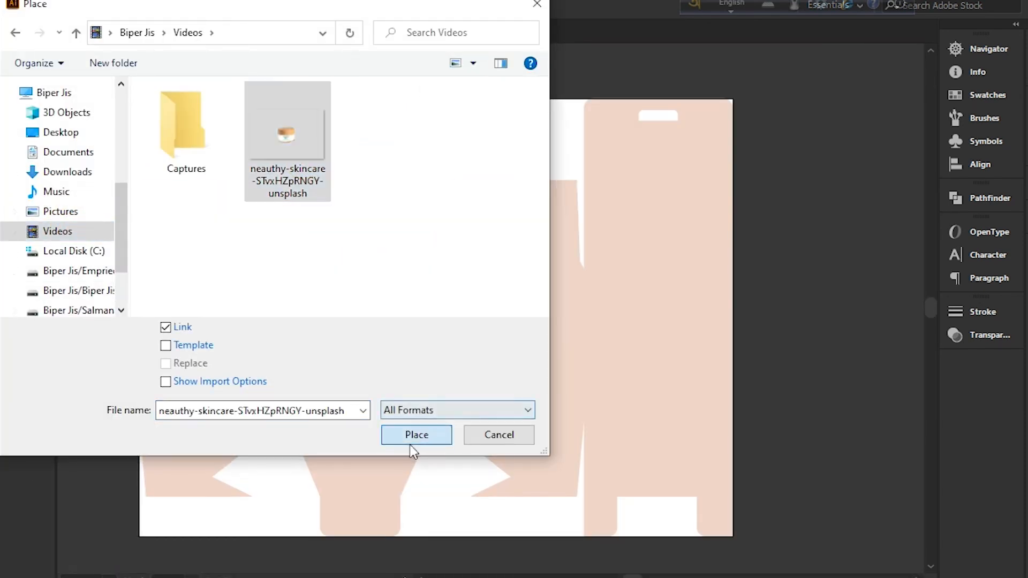
pyautogui.click(416, 434)
pyautogui.click(326, 157)
# Step: Scale the placed jar image down and move it onto the fourth square body panel
pyautogui.hotkey('ctrl', '-')
pyautogui.hotkey('ctrl', '-')
pyautogui.hotkey('ctrl', '-')
pyautogui.hotkey('ctrl', '-')
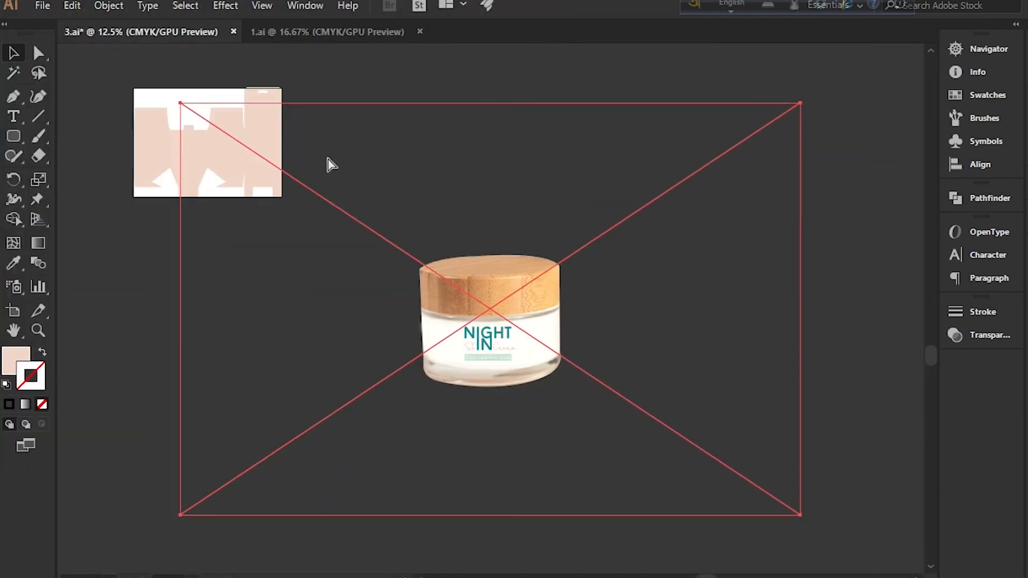
pyautogui.moveTo(182, 102); pyautogui.dragTo(413, 257)
pyautogui.moveTo(505, 319); pyautogui.dragTo(269, 160)
pyautogui.moveTo(337, 211); pyautogui.dragTo(305, 195)
pyautogui.hotkey('ctrl', '+')
pyautogui.hotkey('ctrl', '1')
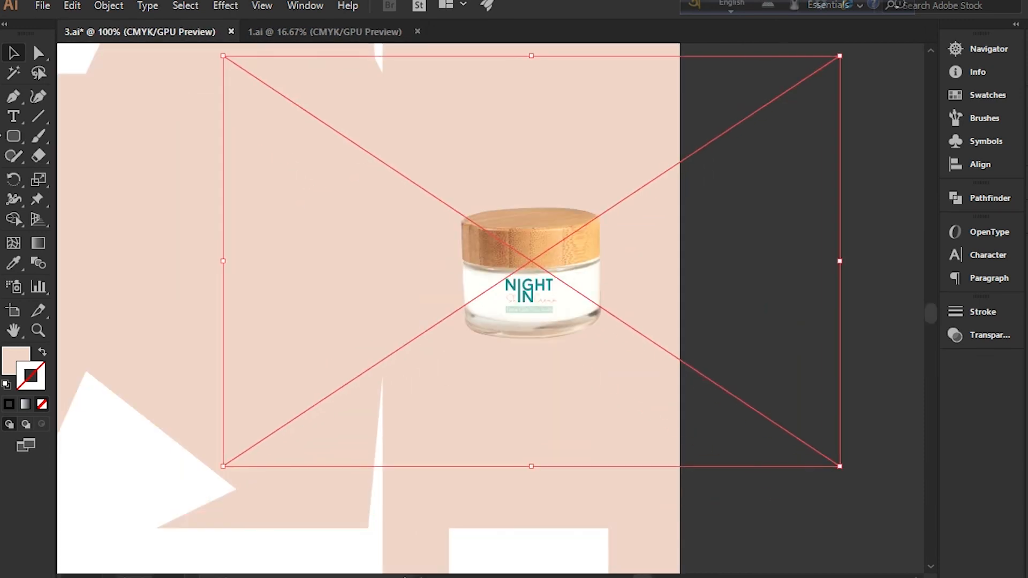
# Step: Show the Cressing Line layer and shrink the jar image further, centring it on the fourth body panel within the crease lines
pyautogui.press('F7')
pyautogui.click(834, 66)
pyautogui.moveTo(569, 278); pyautogui.dragTo(562, 236)
pyautogui.moveTo(837, 489); pyautogui.dragTo(771, 386)
pyautogui.moveTo(551, 237); pyautogui.dragTo(540, 244)
pyautogui.moveTo(758, 367); pyautogui.dragTo(734, 356)
pyautogui.moveTo(537, 237)
pyautogui.mouseDown()
pyautogui.moveTo(548, 243)
pyautogui.moveTo(538, 242)
pyautogui.mouseUp()
# Step: Hide the linked jar image in the Design layer and select the filled box shapes
pyautogui.click(808, 220)
pyautogui.click(502, 440)
pyautogui.hotkey('ctrl', '-')
pyautogui.hotkey('ctrl', '-')
pyautogui.hotkey('ctrl', '-')
pyautogui.click(487, 231)
pyautogui.press('F7')
pyautogui.click(859, 98)
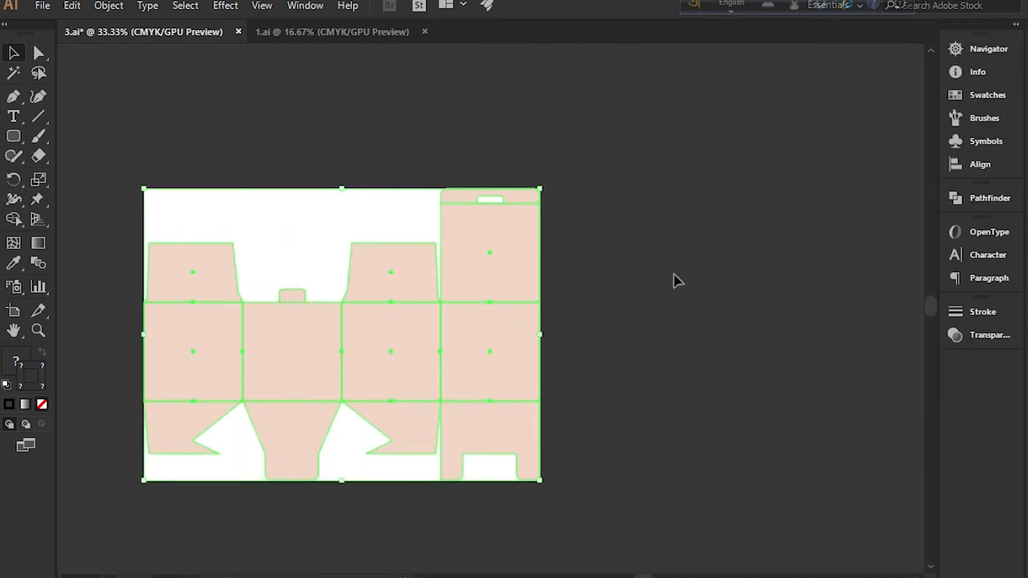
pyautogui.click(465, 241)
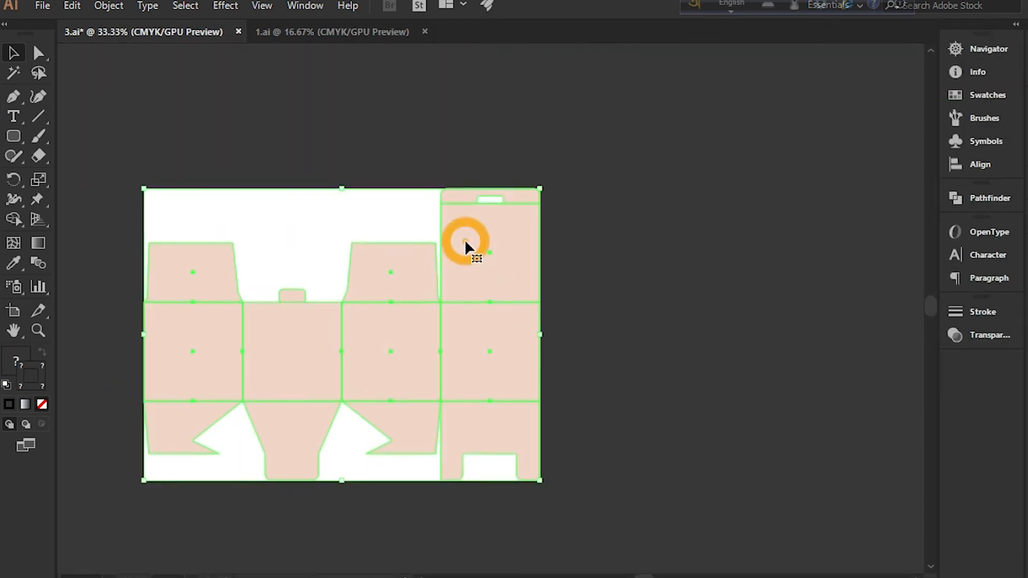
pyautogui.press('F7')
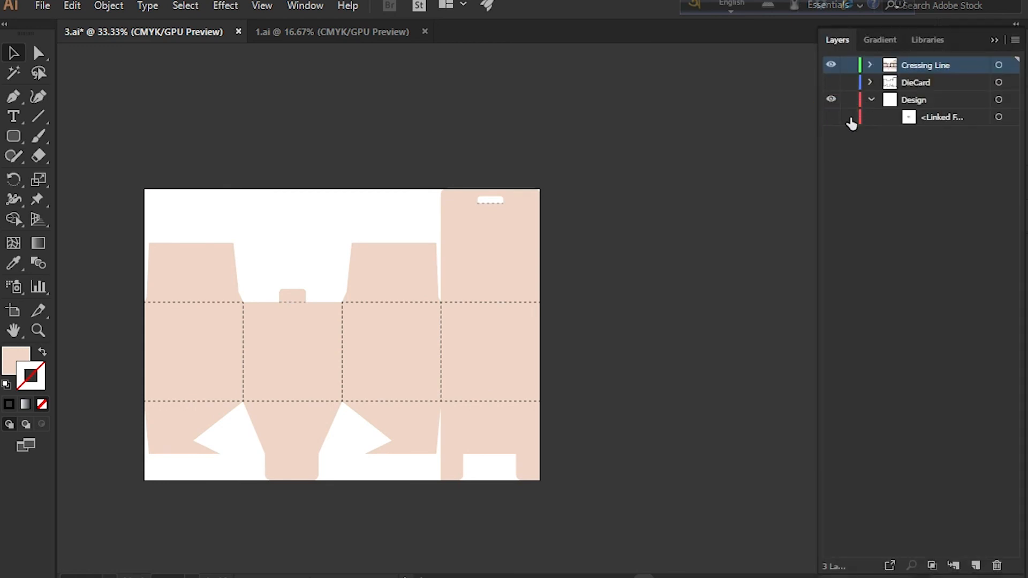
# Step: Put the filled box shapes in the Design layer beneath the visible jar image, and lock the Cressing Line and DieCard layers
pyautogui.hotkey('ctrl', 'a')
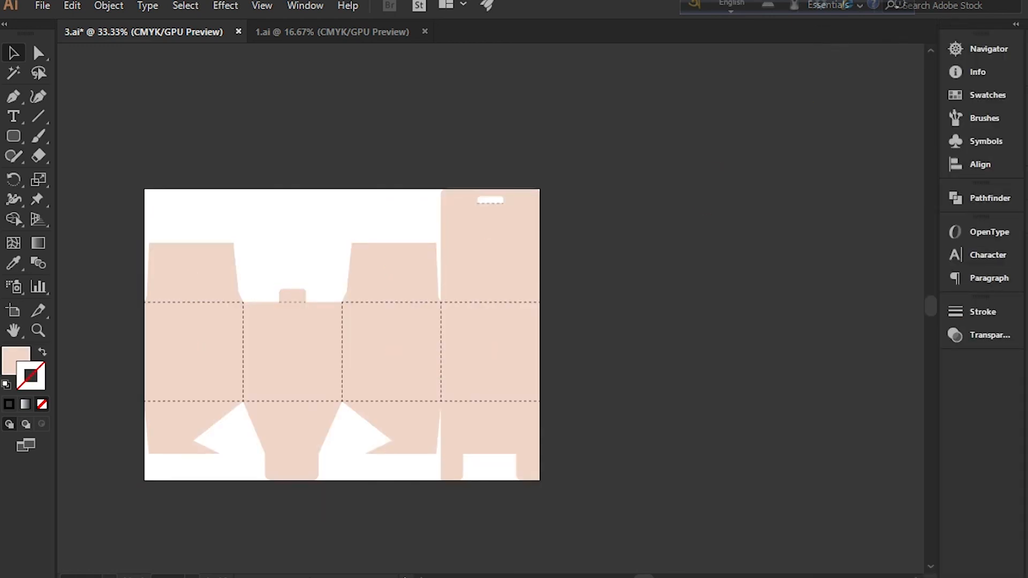
pyautogui.press('F7')
pyautogui.click(848, 84)
pyautogui.click(834, 116)
pyautogui.click(834, 116)
pyautogui.moveTo(79, 182); pyautogui.dragTo(556, 474)
pyautogui.press('F7')
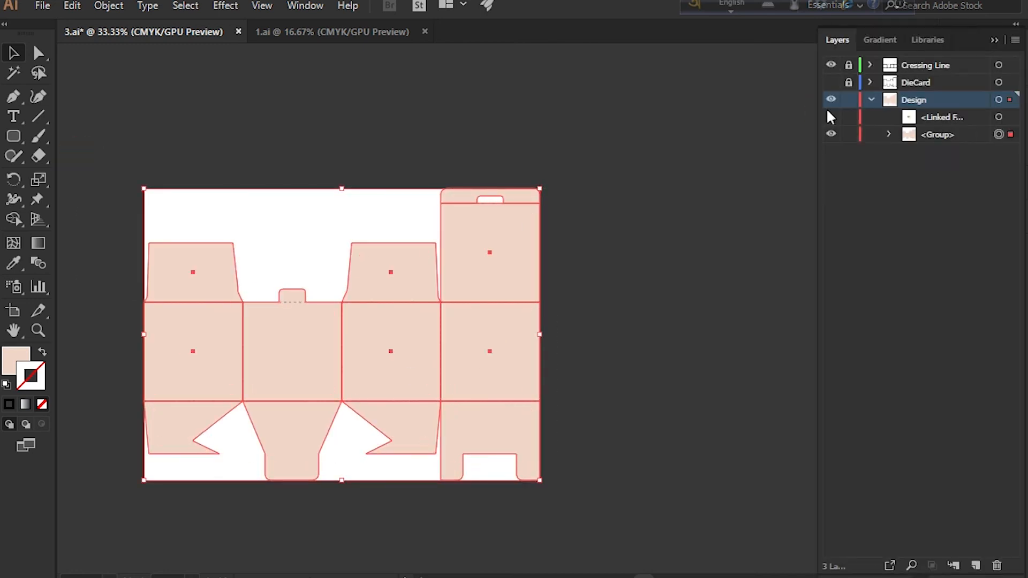
pyautogui.click(608, 245)
pyautogui.hotkey('ctrl', '1')
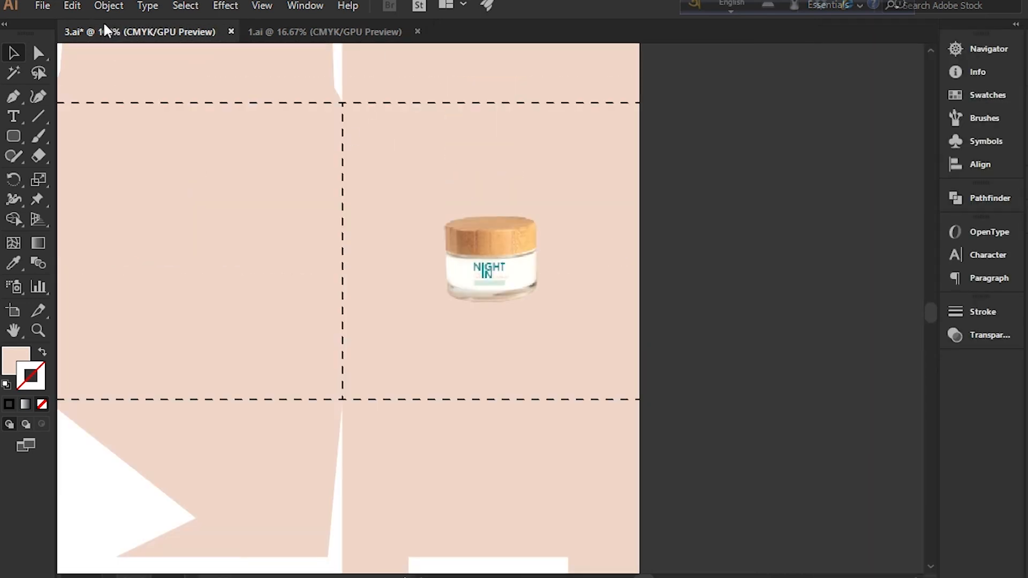
# Step: Lock the panel background in 1.ai, copy its Night In Skin Cream logo, tagline and About text, and paste them into 3.ai
pyautogui.hotkey('ctrl', 'Tab')
pyautogui.scroll(5, 613, 237)
pyautogui.click(511, 165)
pyautogui.hotkey('ctrl', '2')
pyautogui.hotkey('ctrl', 'a')
pyautogui.hotkey('ctrl', 'c')
pyautogui.hotkey('ctrl', 'Tab')
pyautogui.hotkey('ctrl', 'v')
pyautogui.hotkey('ctrl', '-')
pyautogui.hotkey('ctrl', '-')
pyautogui.hotkey('ctrl', '-')
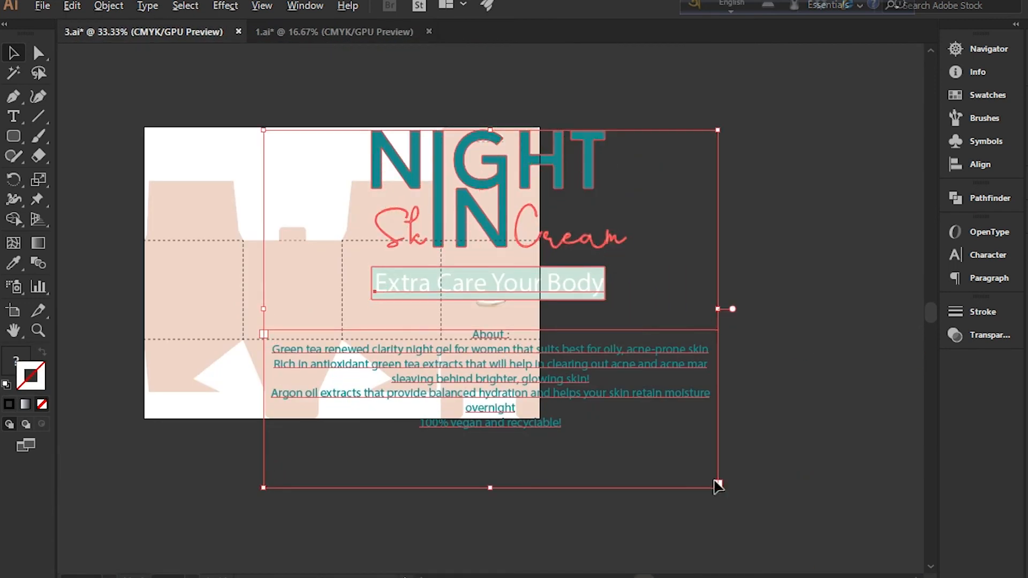
# Step: Scale down the Night In Skin Cream logo with its Extra Care Your Body tagline and position it above the jar
pyautogui.moveTo(718, 485); pyautogui.dragTo(498, 271)
pyautogui.click(757, 333)
pyautogui.hotkey('ctrl', '+')
pyautogui.hotkey('ctrl', '+')
pyautogui.hotkey('ctrl', '+')
pyautogui.hotkey('ctrl', '+')
pyautogui.hotkey('ctrl', '+')
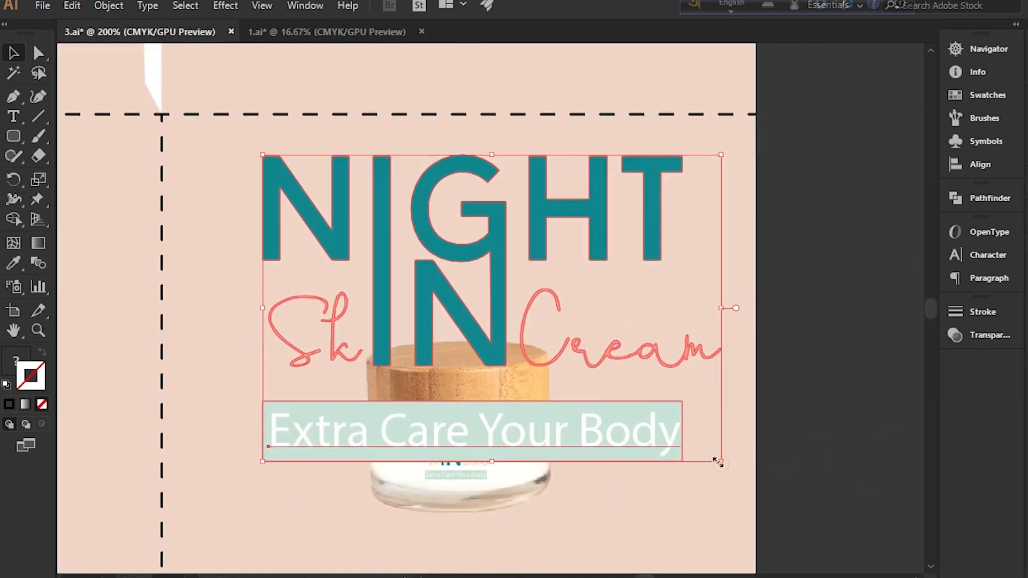
pyautogui.moveTo(722, 462); pyautogui.dragTo(621, 395)
pyautogui.moveTo(499, 286); pyautogui.dragTo(480, 223)
pyautogui.click(812, 225)
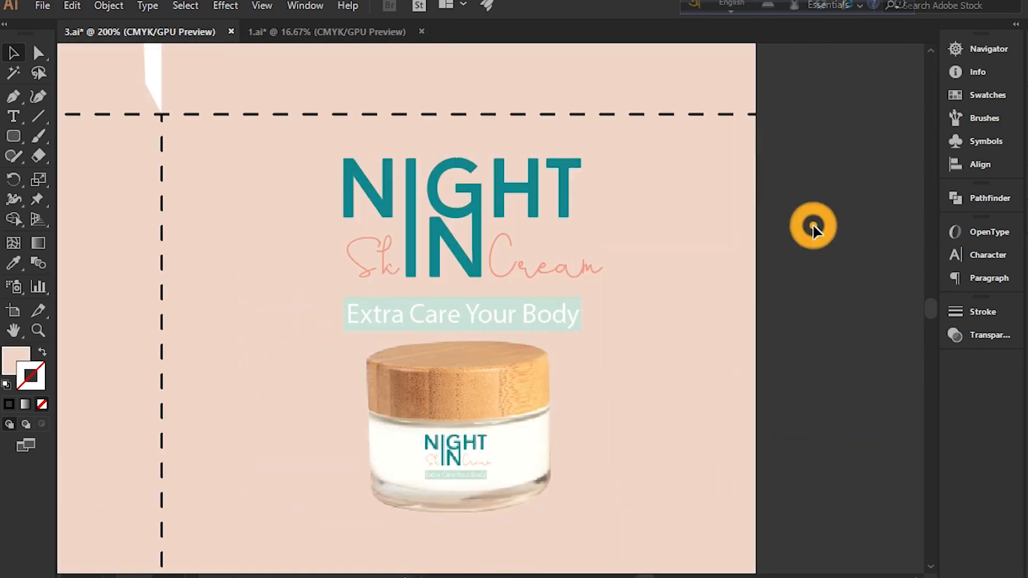
# Step: Move the About text below the jar and resize its text block to fit inside the fourth body panel
pyautogui.hotkey('ctrl', '-')
pyautogui.hotkey('ctrl', '-')
pyautogui.moveTo(913, 416); pyautogui.dragTo(503, 365)
pyautogui.moveTo(636, 413); pyautogui.dragTo(591, 390)
pyautogui.moveTo(514, 360); pyautogui.dragTo(496, 338)
pyautogui.moveTo(563, 372); pyautogui.dragTo(550, 355)
pyautogui.click(699, 345)
pyautogui.moveTo(465, 337); pyautogui.dragTo(564, 342)
pyautogui.click(694, 324)
# Step: Duplicate the logo and tagline onto the upper panel above the jar panel, enlarge the copy and centre it below the hang hole
pyautogui.hotkey('ctrl', '-')
pyautogui.hotkey('ctrl', '-')
pyautogui.hotkey('ctrl', '+')
pyautogui.hotkey('ctrl', '+')
pyautogui.hscroll(-4, 691, 324)
pyautogui.hscroll(-3, 686, 229)
pyautogui.moveTo(688, 229)
pyautogui.mouseDown()
pyautogui.moveTo(694, 195)
pyautogui.moveTo(692, 214)
pyautogui.mouseUp()
pyautogui.scroll(5, 692, 222)
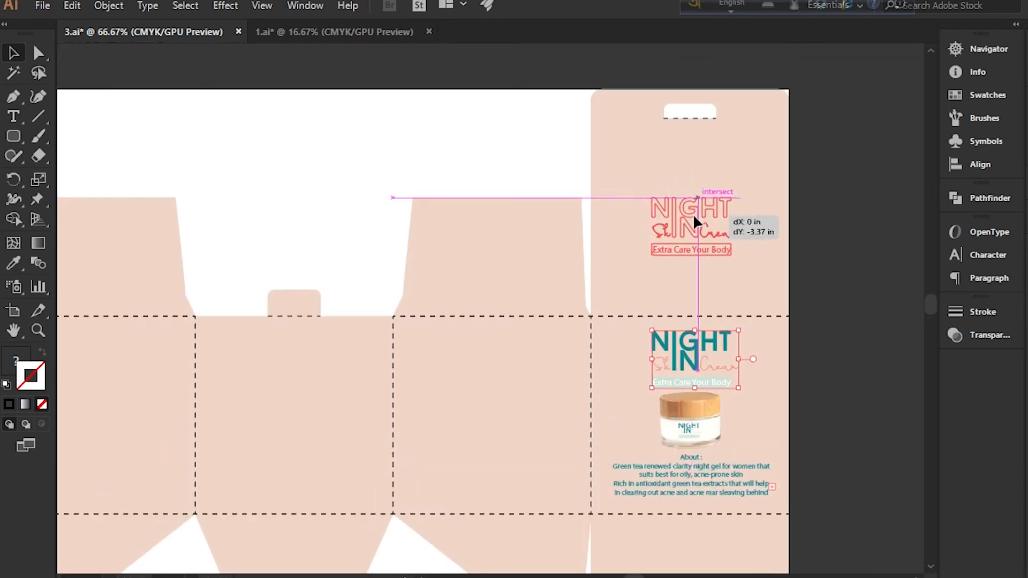
pyautogui.moveTo(738, 253); pyautogui.dragTo(781, 286)
pyautogui.click(855, 146)
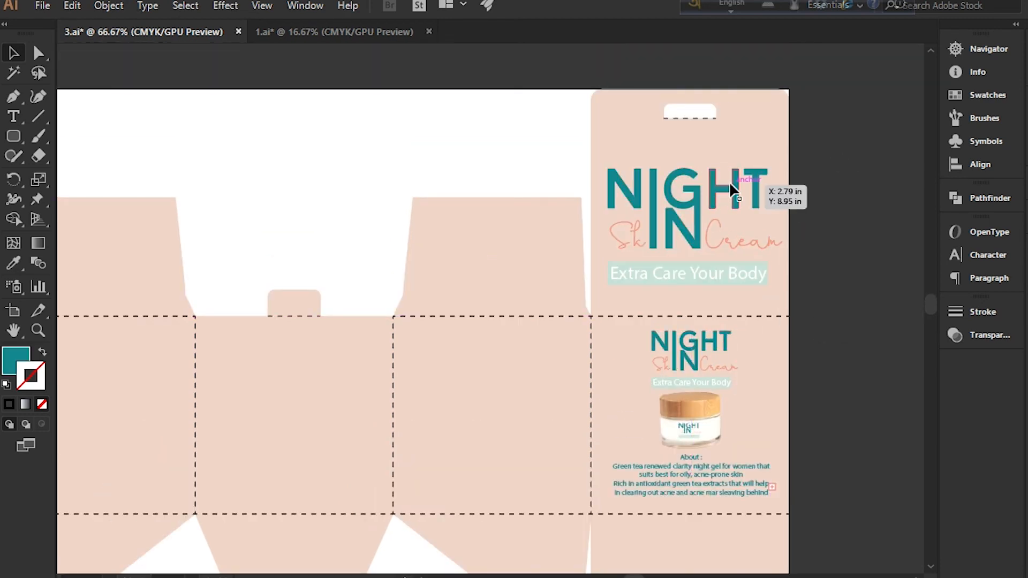
pyautogui.moveTo(718, 202); pyautogui.dragTo(733, 173)
pyautogui.click(819, 164)
pyautogui.click(827, 159)
pyautogui.scroll(-1, 827, 159)
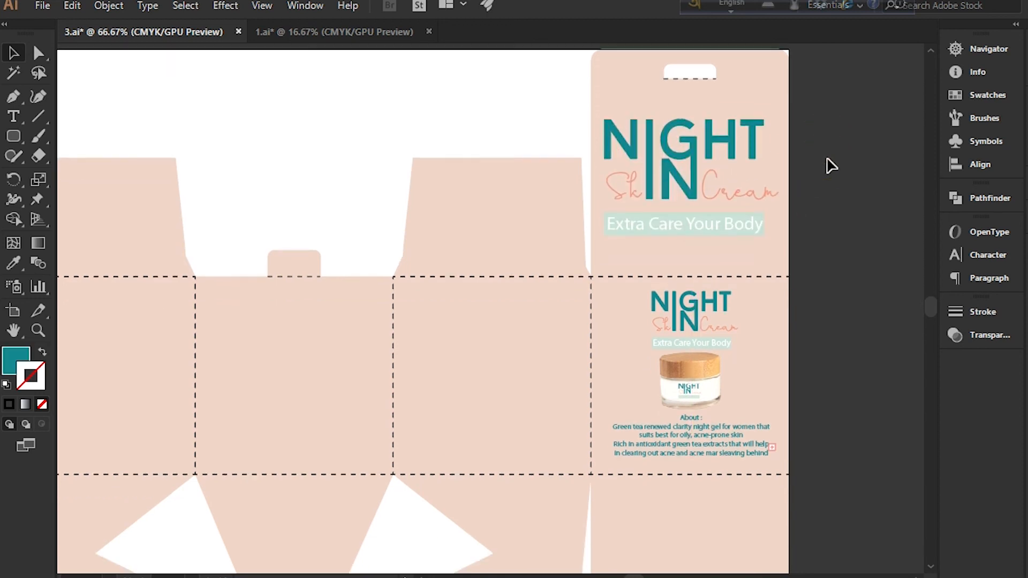
# Step: Duplicate the logo, jar and About text from the fourth body panel onto the second body panel
pyautogui.scroll(-2, 831, 165)
pyautogui.press('F7')
pyautogui.press('F7')
pyautogui.hotkey('ctrl', '-')
pyautogui.moveTo(654, 309); pyautogui.dragTo(358, 301)
pyautogui.click(376, 192)
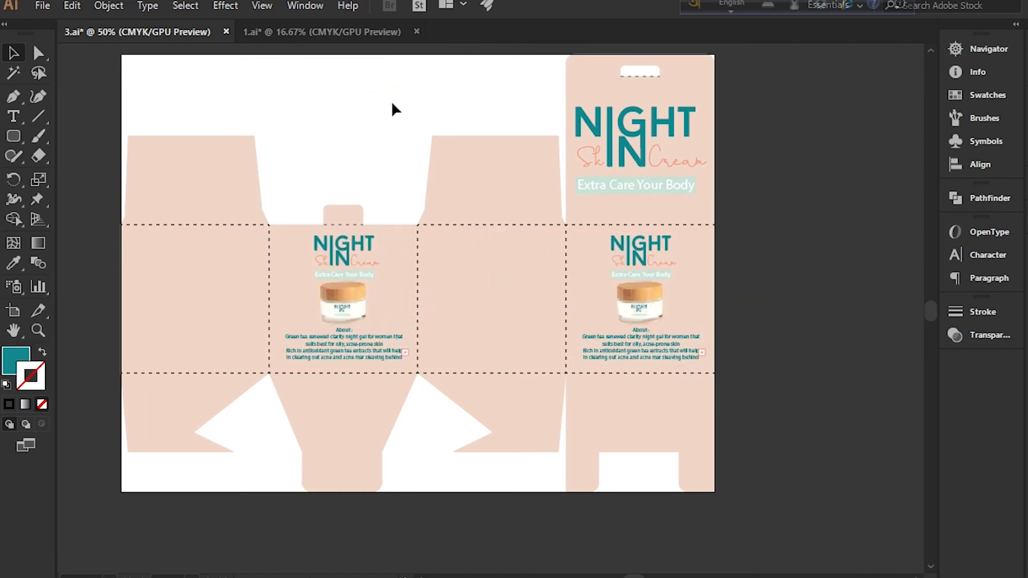
# Step: Copy the seven-step skincare routine diagram from 1.ai and paste it into 3.ai
pyautogui.click(339, 31)
pyautogui.scroll(-3, 495, 380)
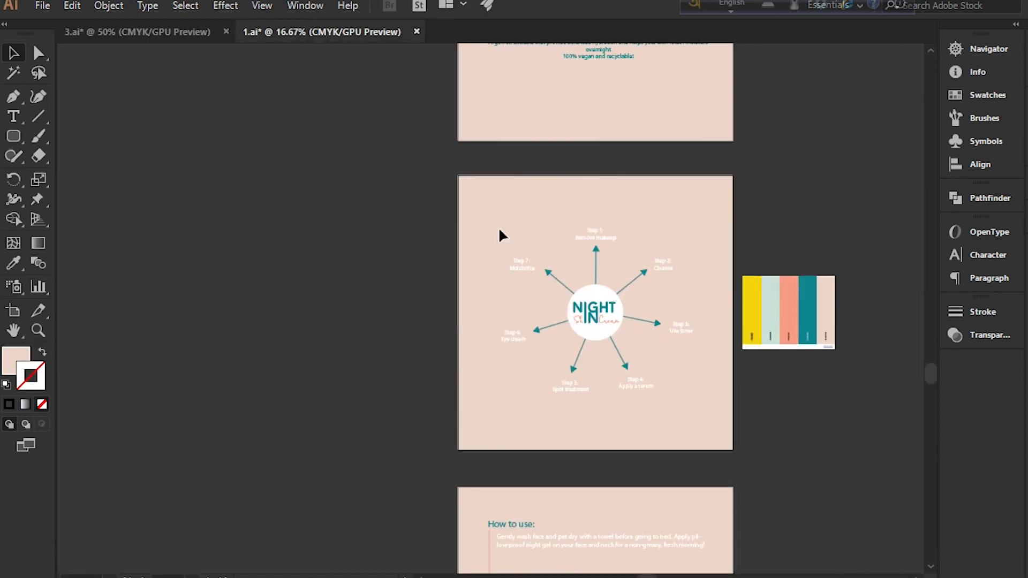
pyautogui.click(151, 36)
pyautogui.hotkey('ctrl', '-')
pyautogui.hotkey('ctrl', '-')
pyautogui.hotkey('ctrl', '-')
pyautogui.click(748, 401)
pyautogui.hotkey('ctrl', 'v')
# Step: Scale the seven-step routine diagram down and centre it on the third body panel
pyautogui.moveTo(585, 391); pyautogui.dragTo(509, 335)
pyautogui.hotkey('ctrl', '=')
pyautogui.hotkey('ctrl', '=')
pyautogui.hotkey('ctrl', '=')
pyautogui.hotkey('ctrl', '=')
pyautogui.hotkey('ctrl', '=')
pyautogui.hotkey('ctrl', '=')
pyautogui.moveTo(522, 203); pyautogui.dragTo(541, 240)
pyautogui.scroll(2, 540, 240)
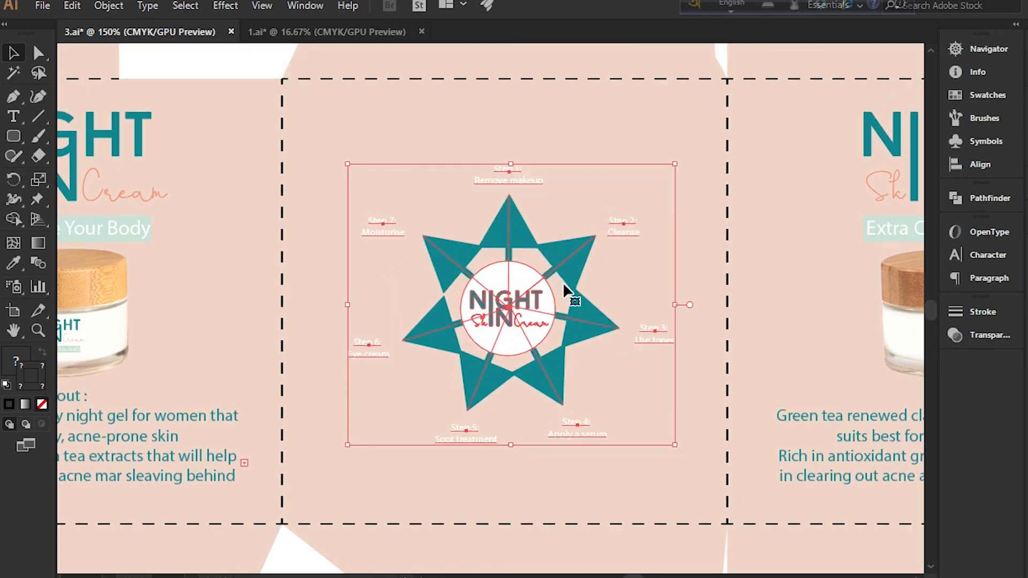
pyautogui.click(218, 75)
# Step: Copy the How to use and Is made with love artwork from 1.ai and paste it into 3.ai
pyautogui.hotkey('ctrl', '-')
pyautogui.hotkey('ctrl', '-')
pyautogui.hotkey('ctrl', '-')
pyautogui.click(321, 32)
pyautogui.scroll(-5, 492, 289)
pyautogui.moveTo(477, 236); pyautogui.dragTo(749, 509)
pyautogui.click(138, 38)
pyautogui.hotkey('ctrl', 'v')
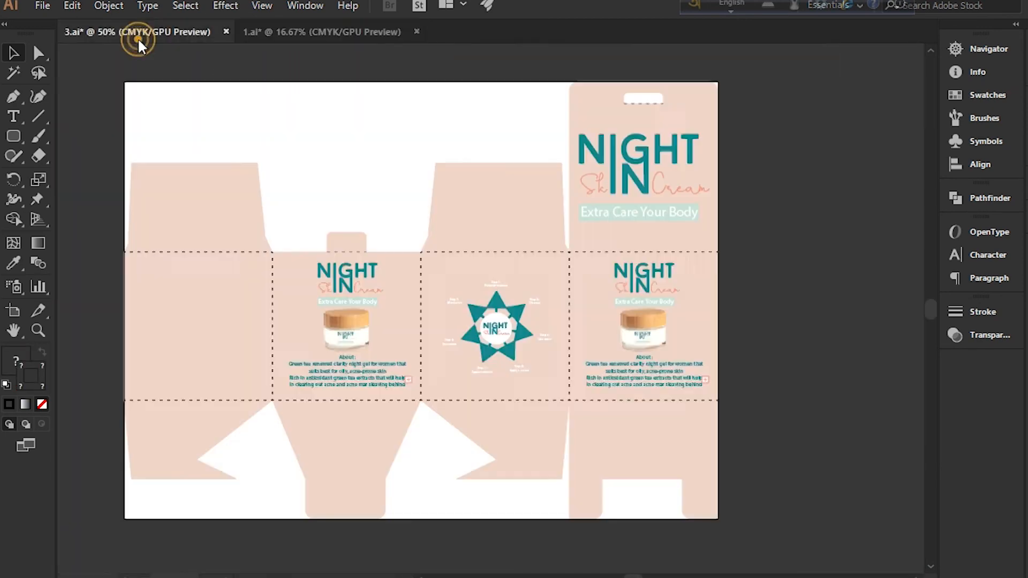
# Step: Paste the How to use and Is made with love artwork into 3.ai and move it onto the first body panel
pyautogui.hotkey('ctrl', '-')
pyautogui.hotkey('ctrl', '-')
pyautogui.hotkey('ctrl', '-')
pyautogui.hotkey('ctrl', 'z')
pyautogui.click(495, 316)
pyautogui.hotkey('ctrl', 'v')
pyautogui.moveTo(496, 316); pyautogui.dragTo(394, 317)
# Step: Adjust the stroke weight of the coral frame line around the How to use and Is made with love texts
pyautogui.hotkey('ctrl', '+')
pyautogui.hotkey('ctrl', '+')
pyautogui.hotkey('ctrl', '+')
pyautogui.hotkey('ctrl', '+')
pyautogui.hotkey('ctrl', '+')
pyautogui.click(242, 314)
pyautogui.click(385, 321)
pyautogui.click(969, 311)
pyautogui.click(809, 329)
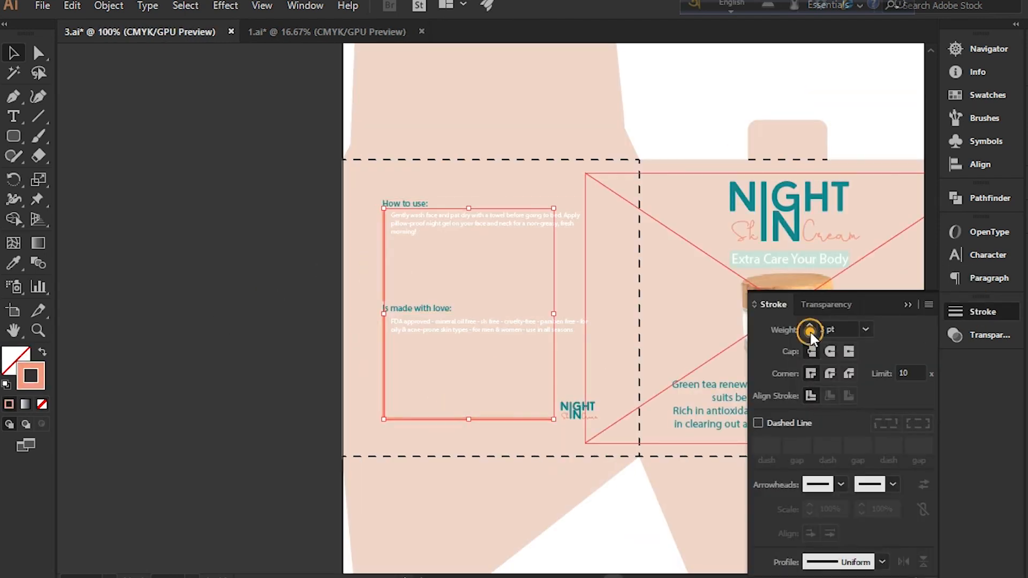
pyautogui.click(185, 390)
# Step: Check the layer list and review the complete box layout across all four body panels
pyautogui.hotkey('ctrl', '-')
pyautogui.hotkey('ctrl', '-')
pyautogui.hotkey('ctrl', '-')
pyautogui.moveTo(395, 142); pyautogui.dragTo(826, 427)
pyautogui.click(824, 489)
pyautogui.press('F7')
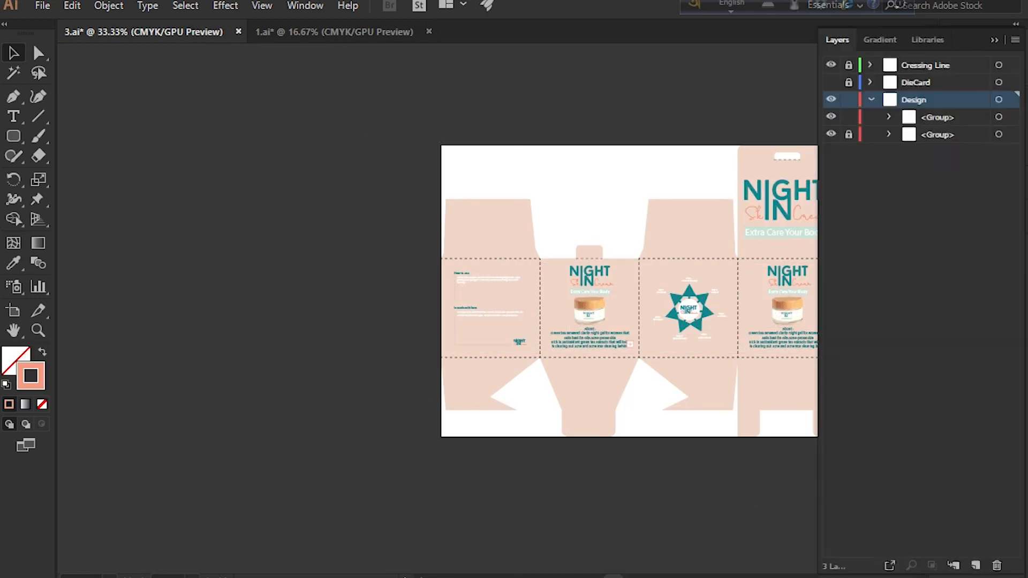
pyautogui.click(339, 207)
pyautogui.scroll(2, 339, 207)
pyautogui.hscroll(5, 339, 206)
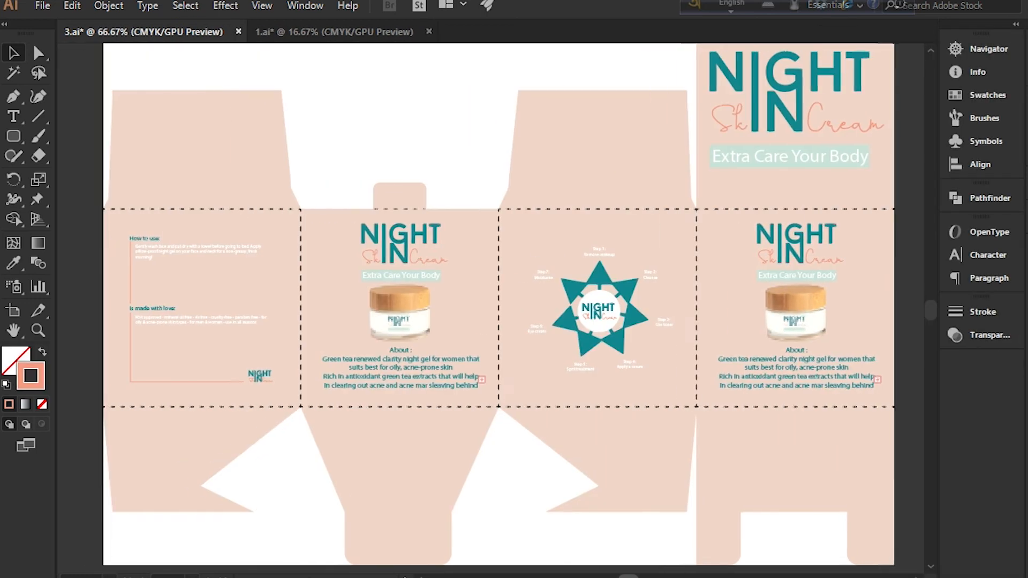
pyautogui.hotkey('ctrl', '-')
pyautogui.hotkey('ctrl', '+')
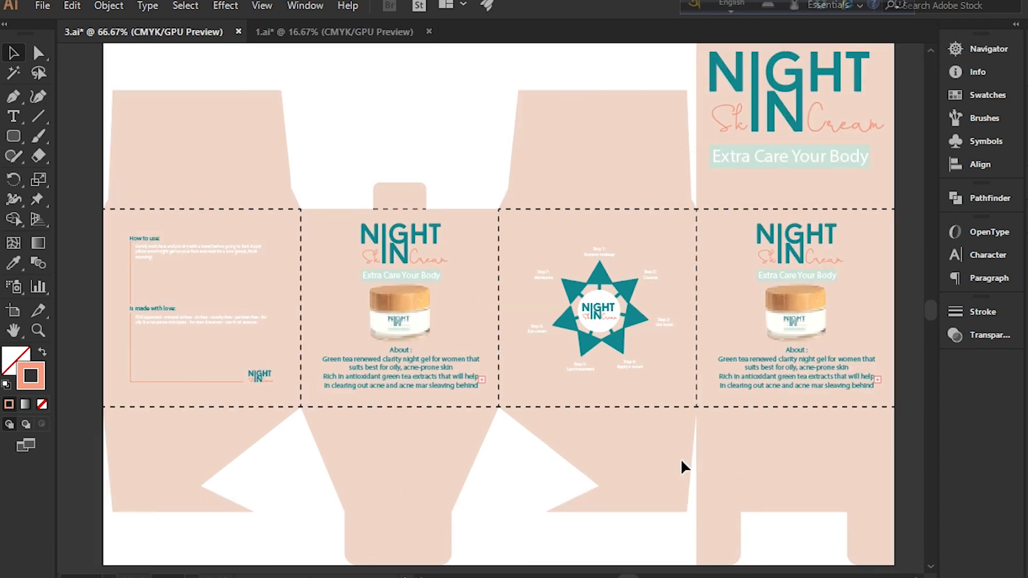